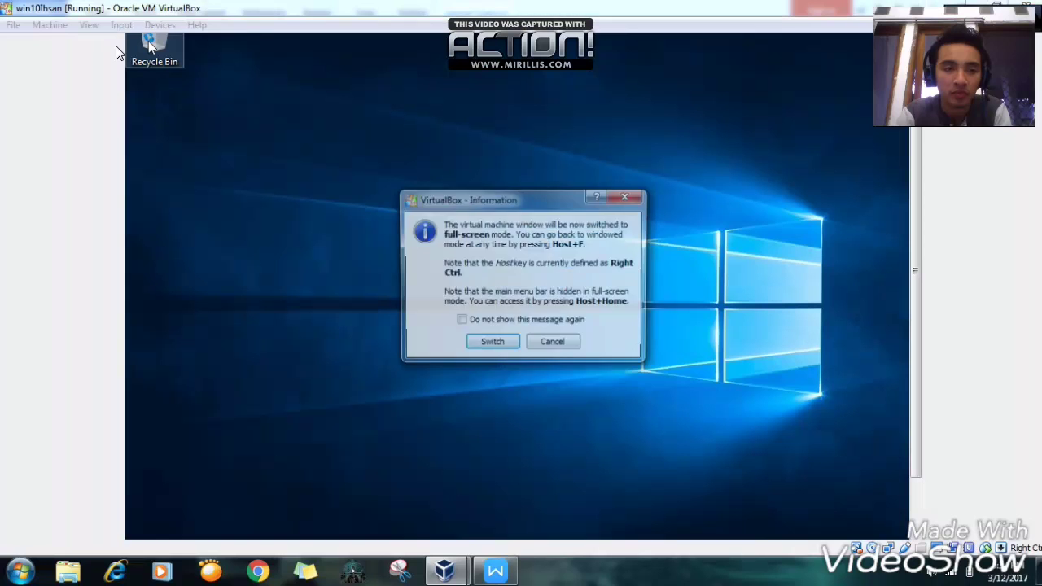
- Put the virtual machine in full-screen, then glance at the Start menu and power-user menu
left_click(477, 347)
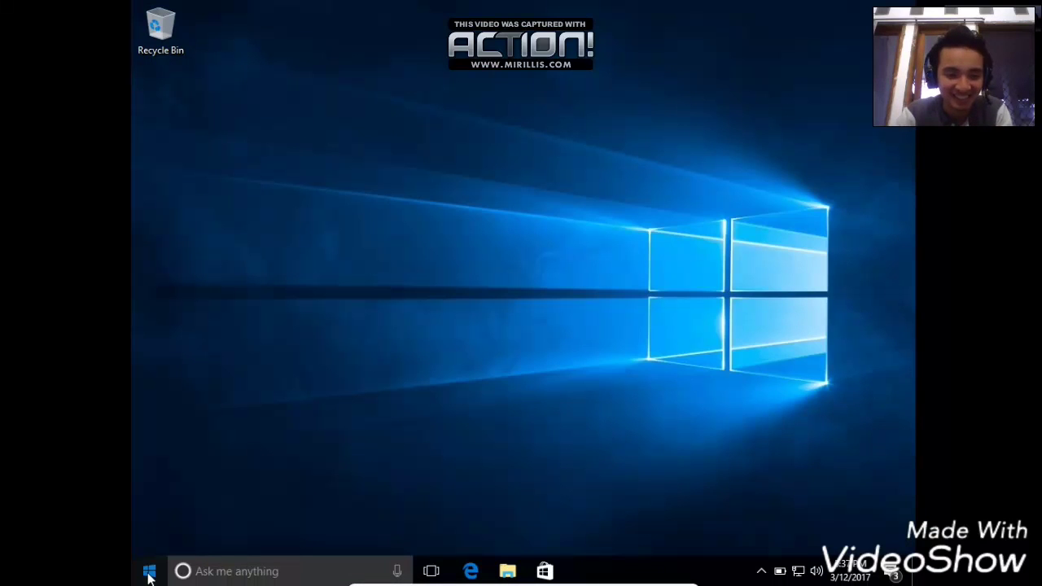
left_click(149, 572)
left_click(144, 492)
right_click(156, 575)
key("Escape")
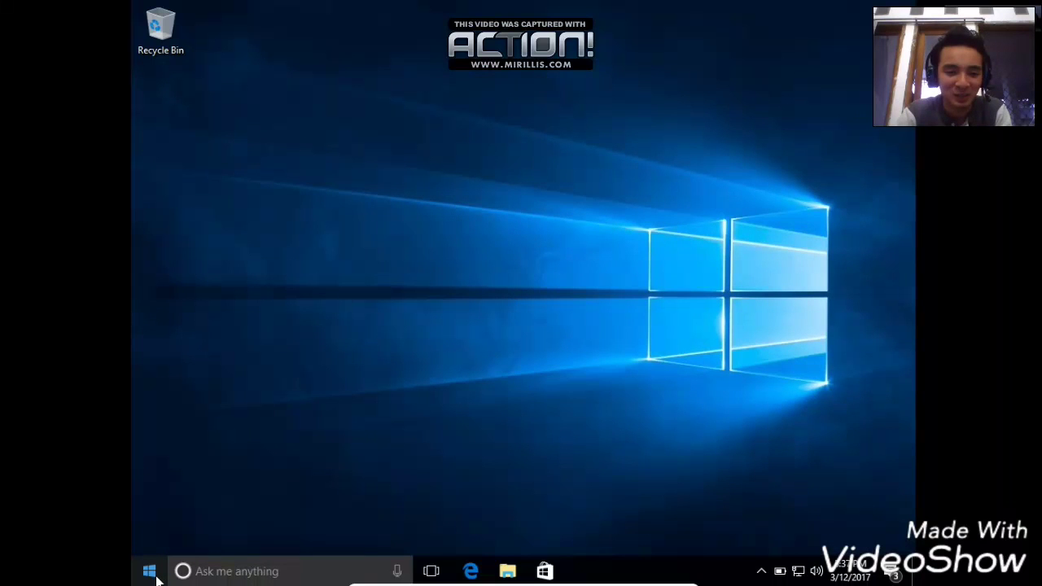
- View the account settings from the Start menu, close them, and start a Windows search
left_click(153, 573)
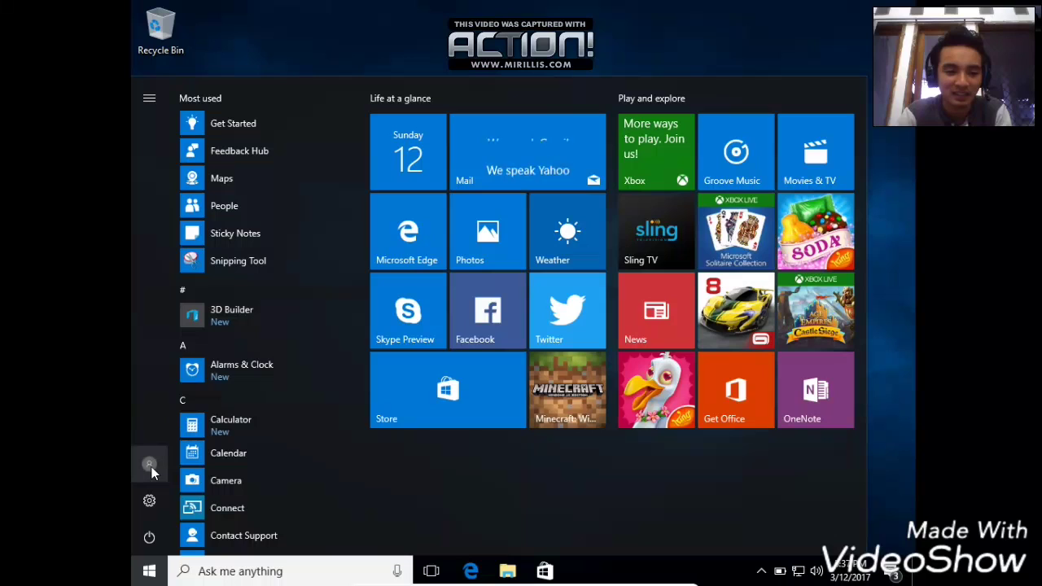
left_click(149, 468)
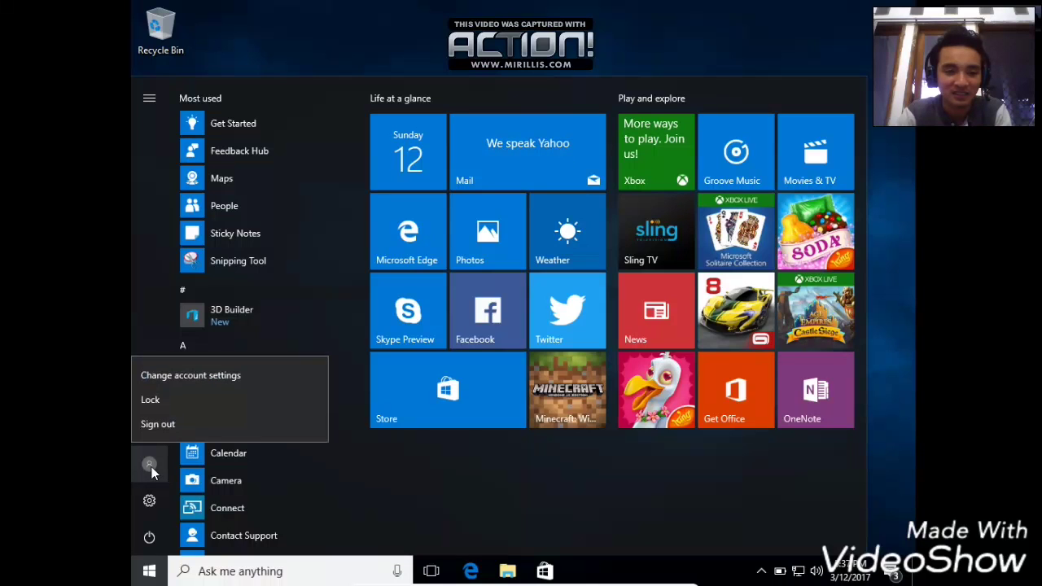
left_click(183, 380)
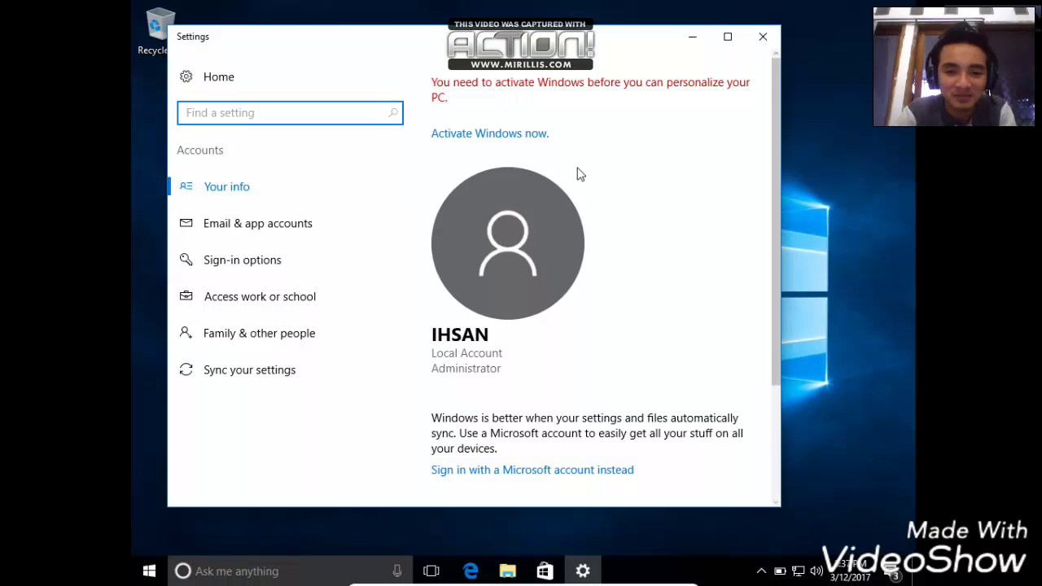
left_click(764, 37)
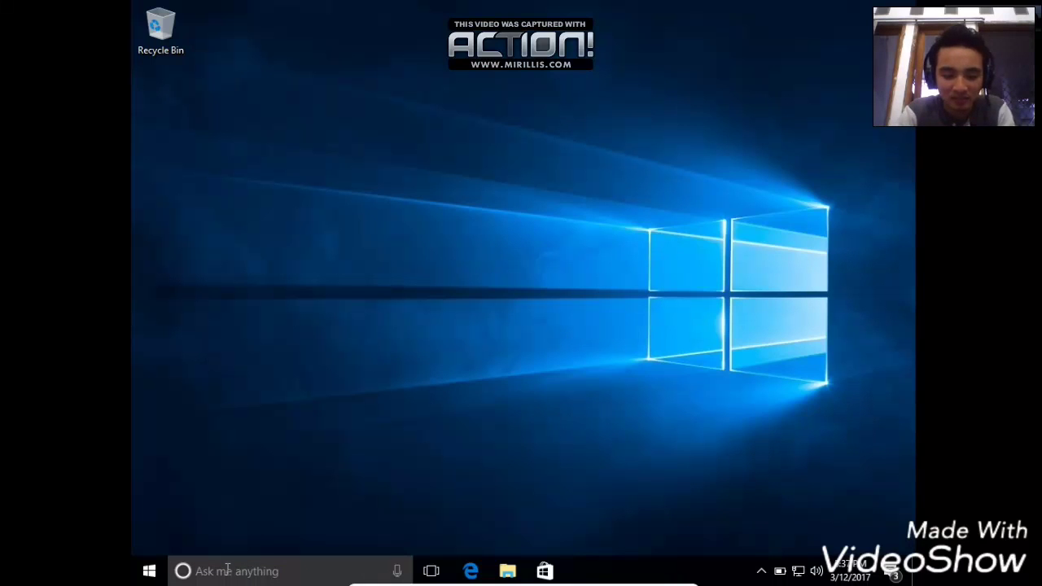
left_click(228, 569)
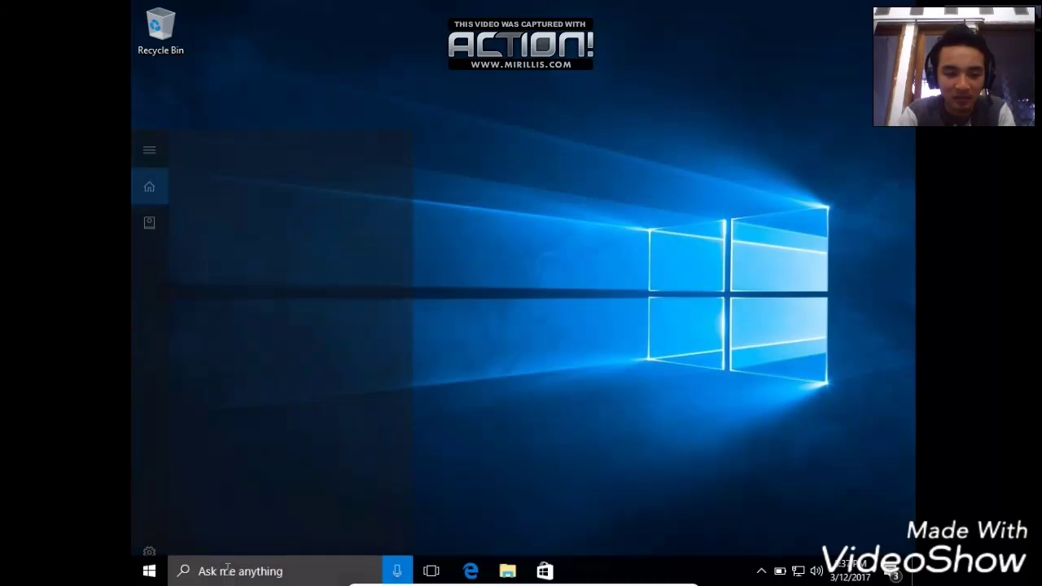
- Search for 'control' and launch Control Panel from the results
type("d")
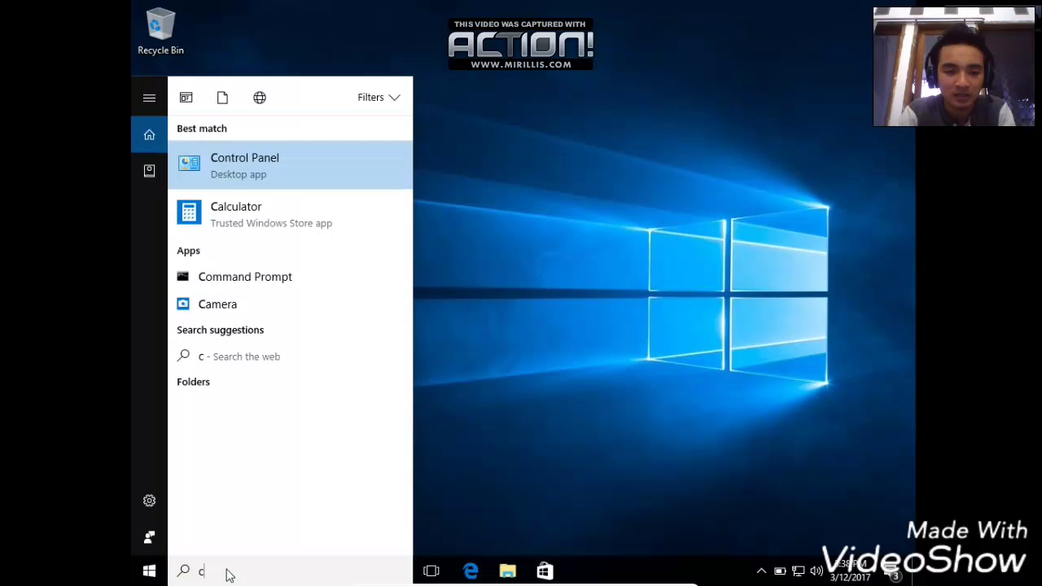
type("onto")
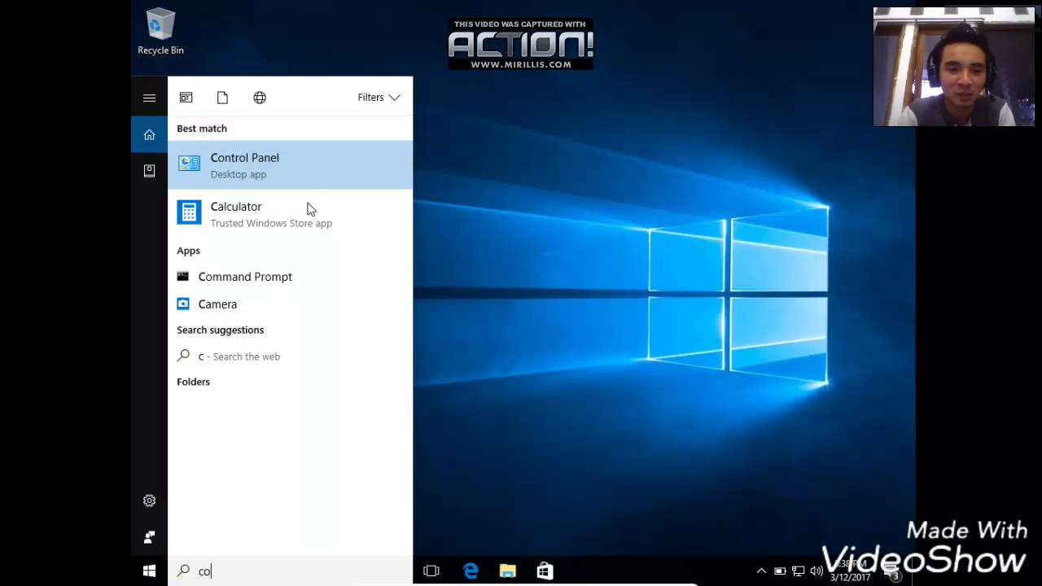
left_click(241, 160)
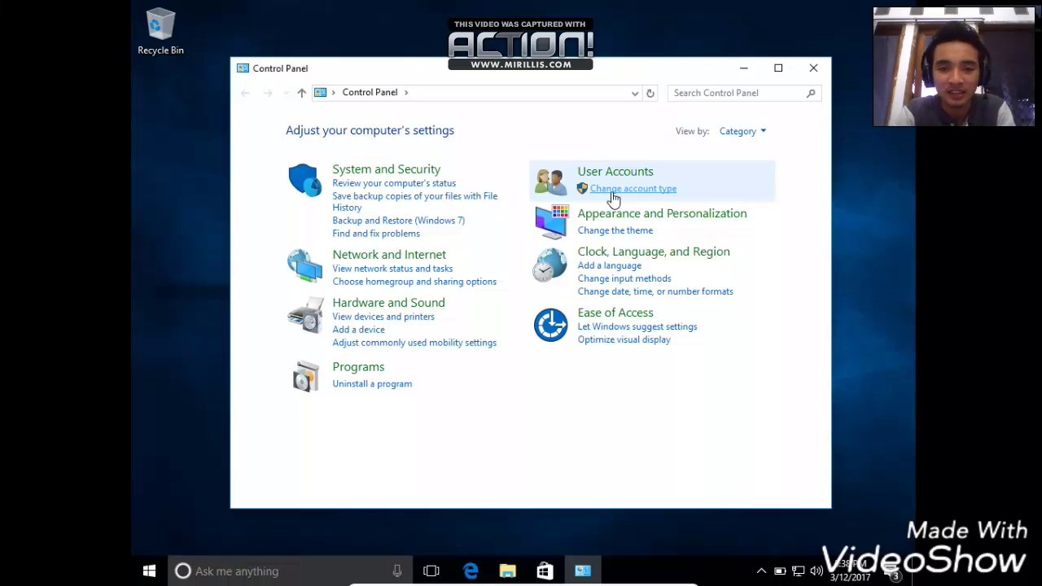
- Give the administrator account a new password, confirmed, with the hint 'terserah'
left_click(613, 193)
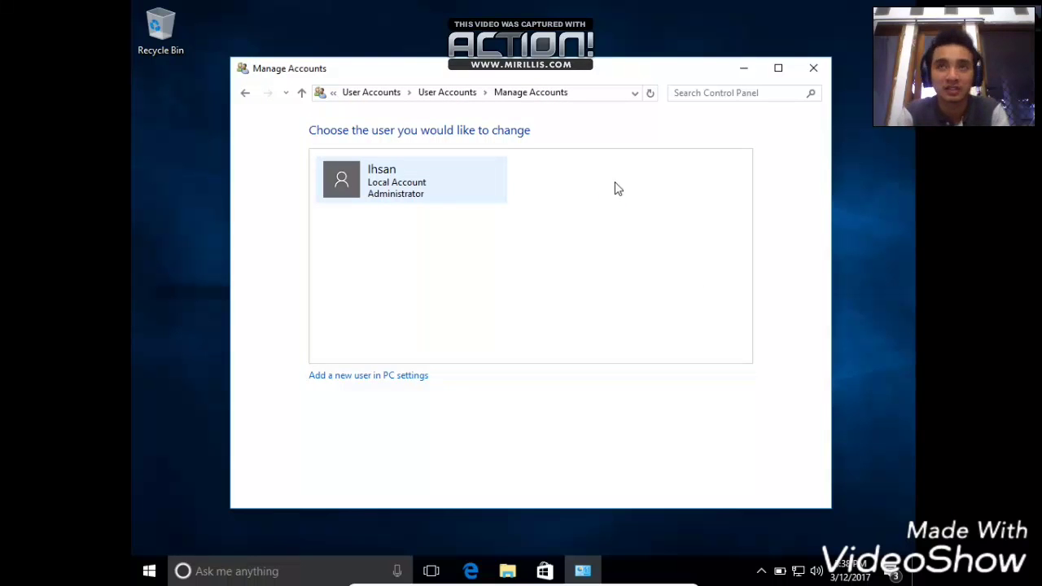
left_click(379, 185)
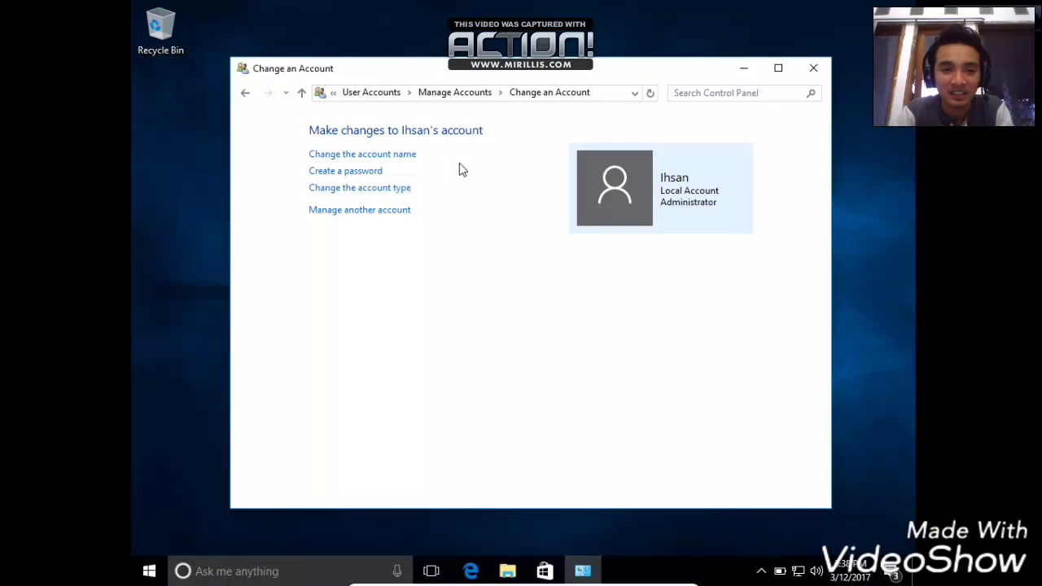
left_click(353, 176)
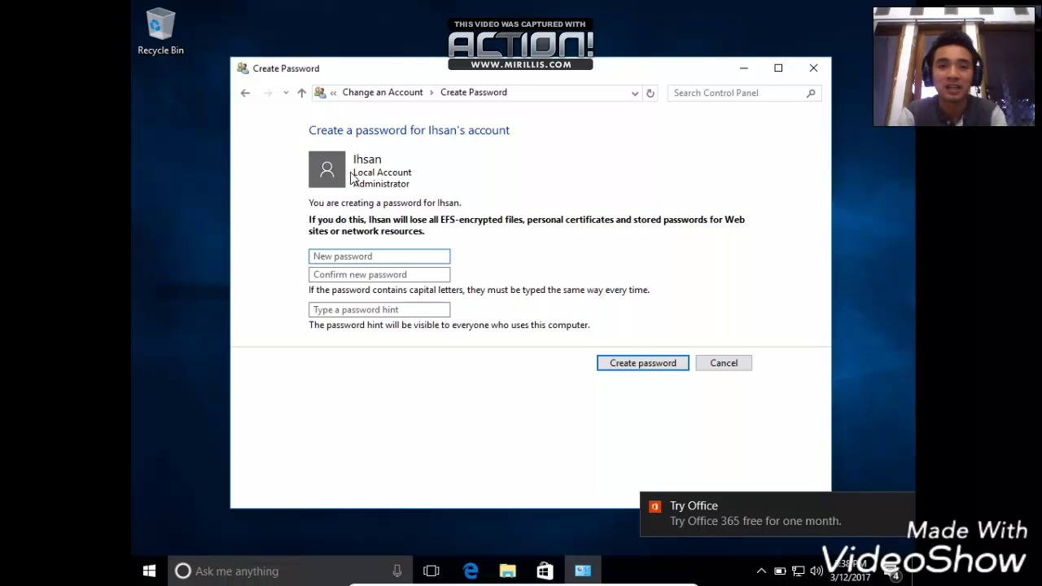
left_click(389, 255)
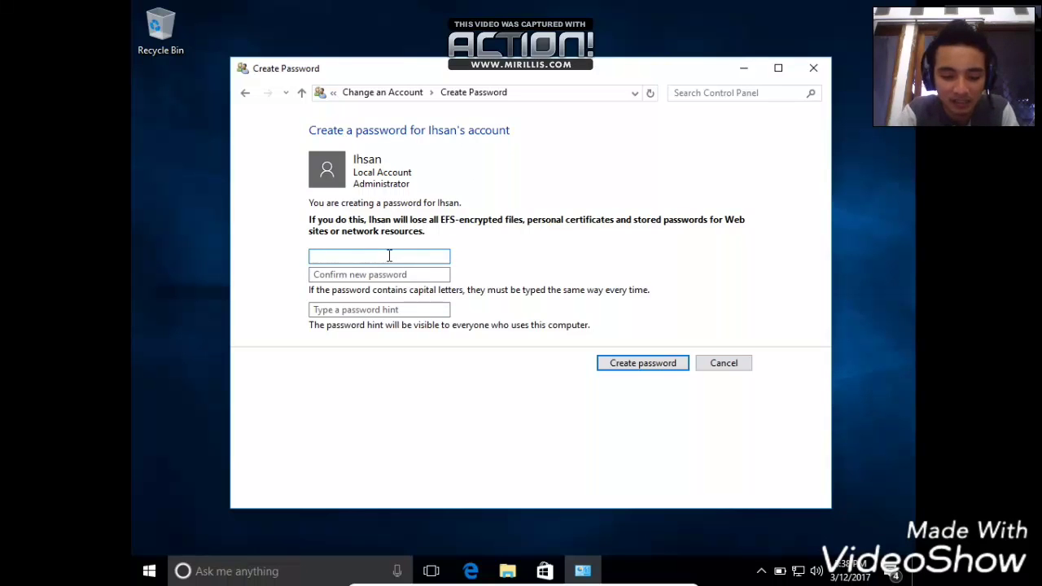
type("********")
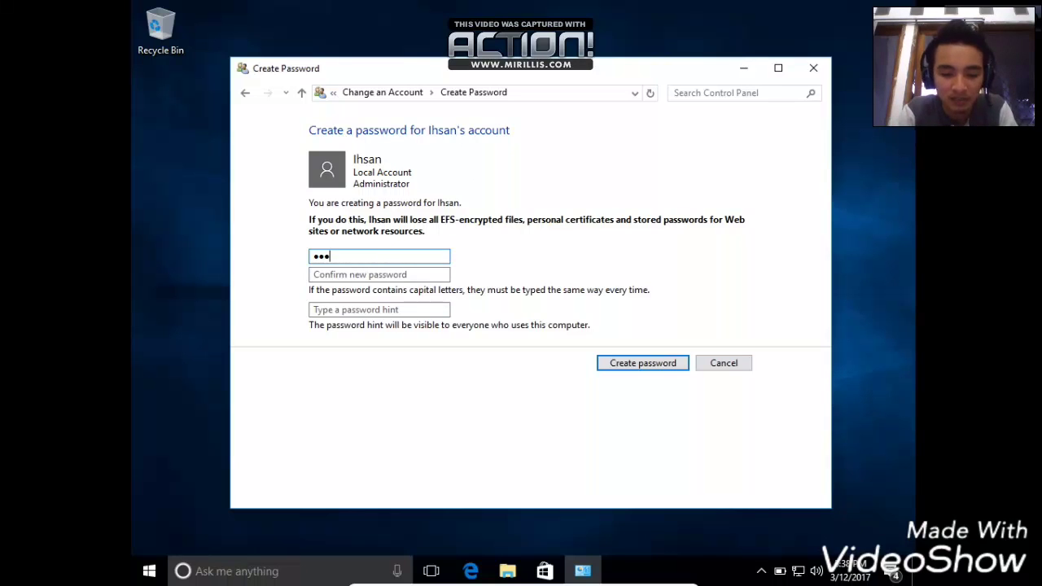
key("Tab")
type("********")
key("Tab")
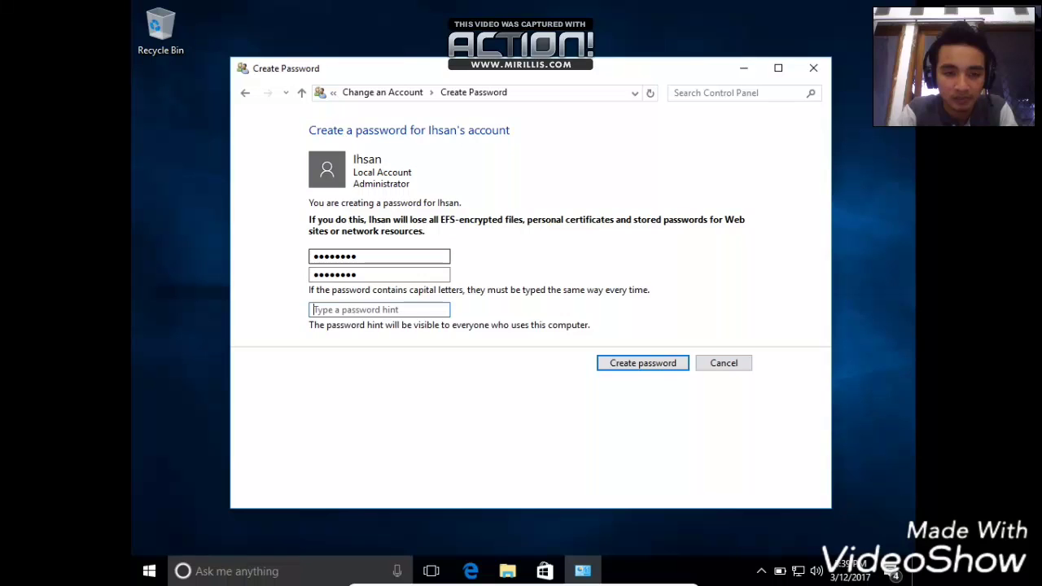
type("terserah")
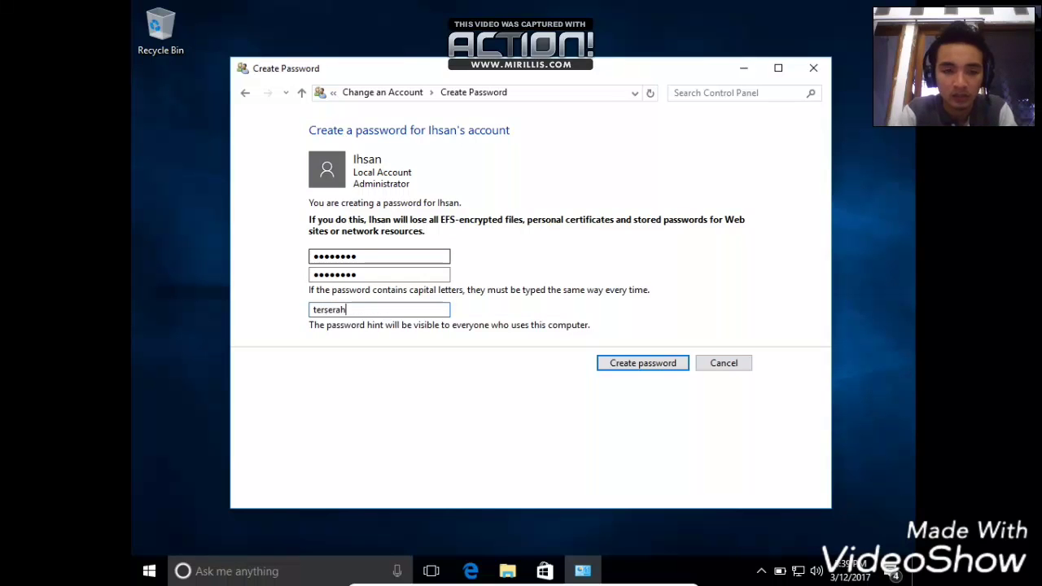
left_click(680, 368)
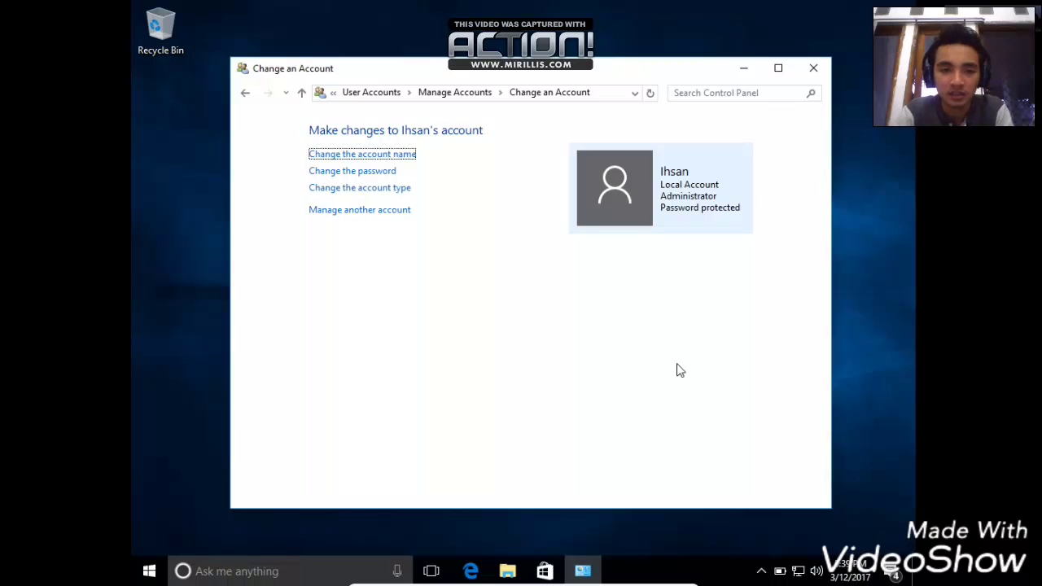
- Close Control Panel and lock the PC from the Start menu's account options
left_click(814, 69)
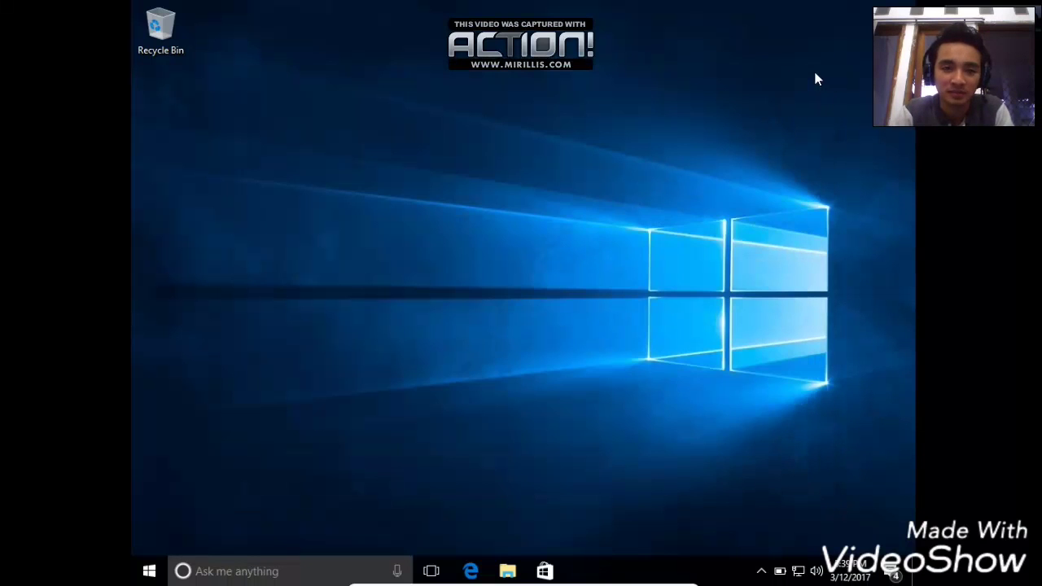
left_click(151, 573)
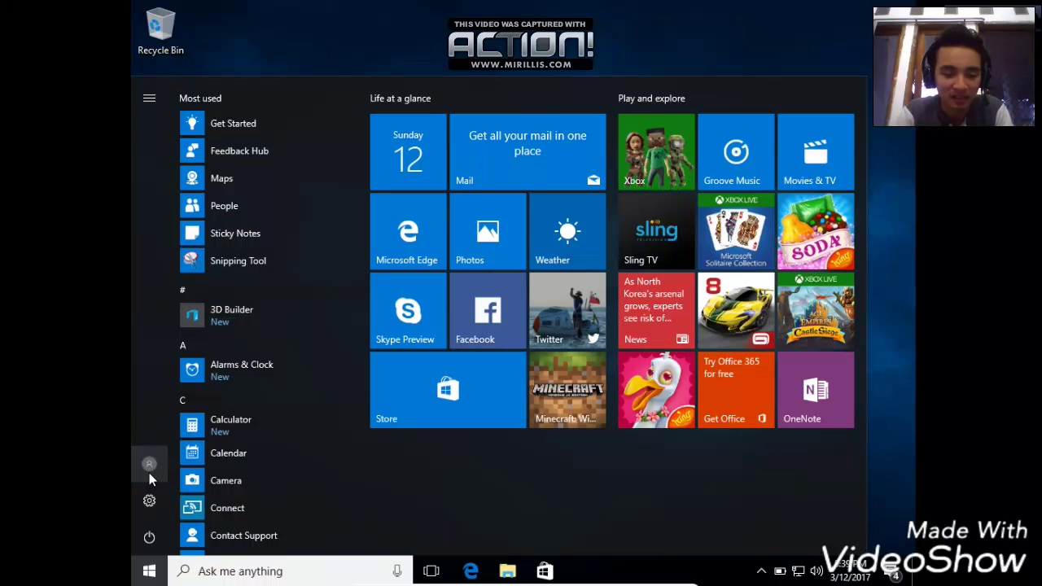
left_click(150, 479)
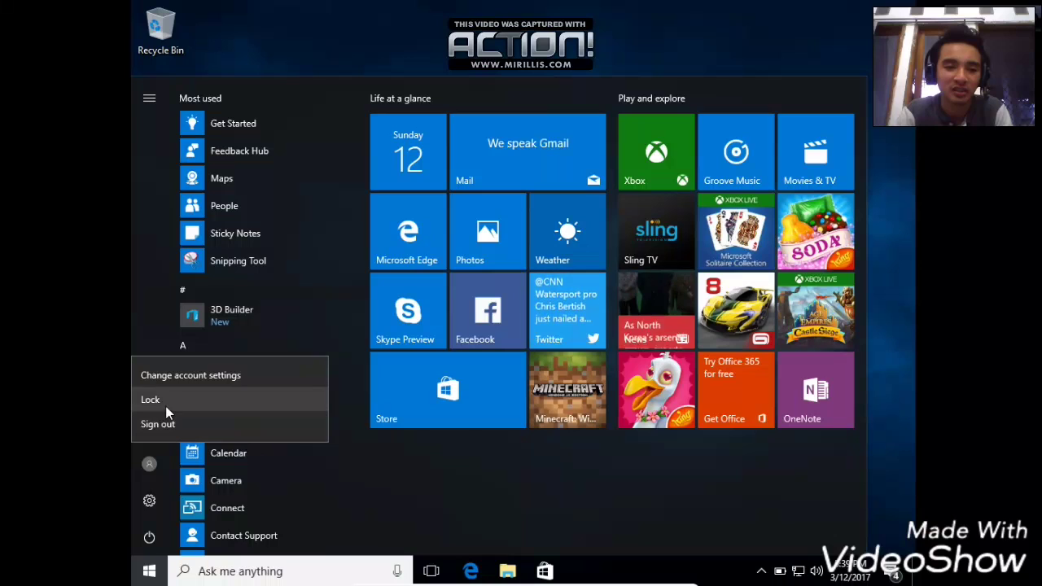
left_click(166, 407)
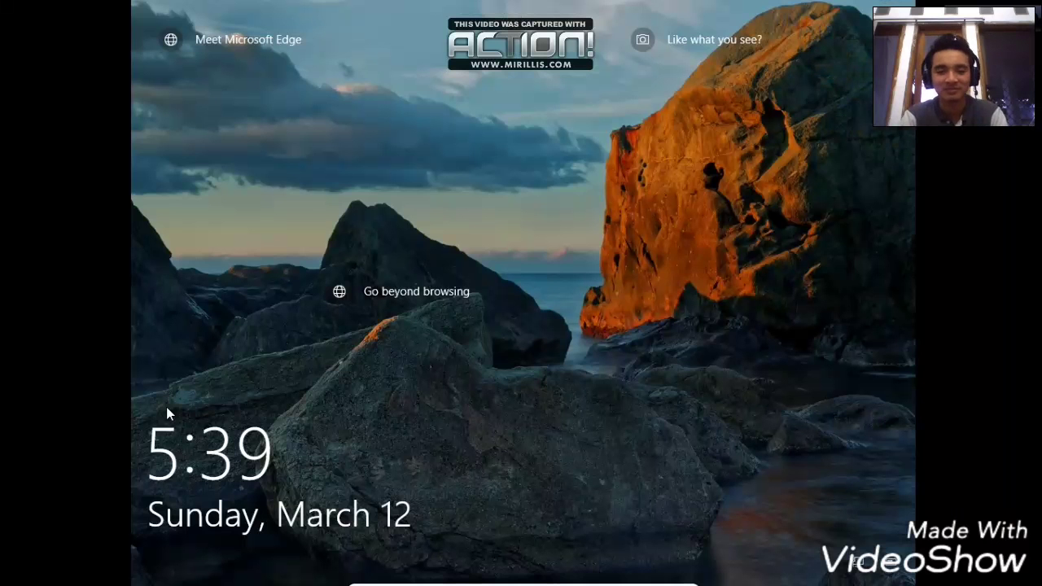
- Sign in with the new password, dismiss the Start menu, and leave full-screen mode
left_click(525, 377)
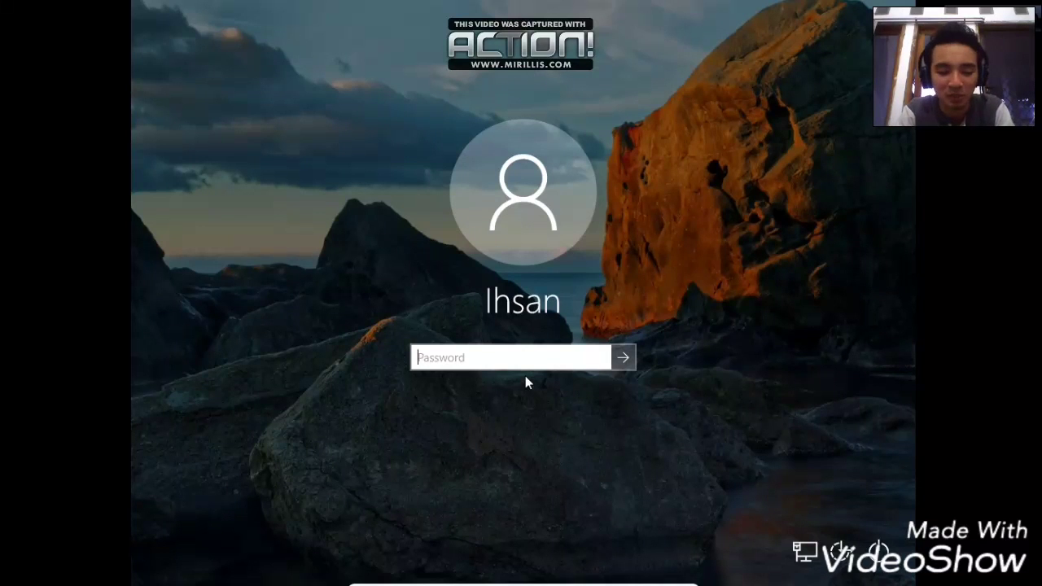
type("********")
key("Return")
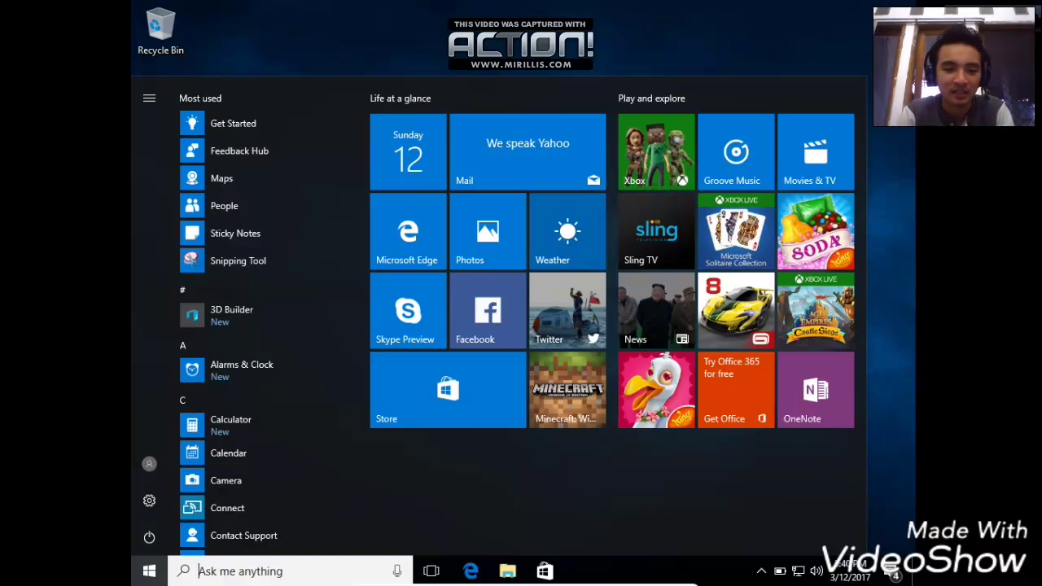
left_click(604, 23)
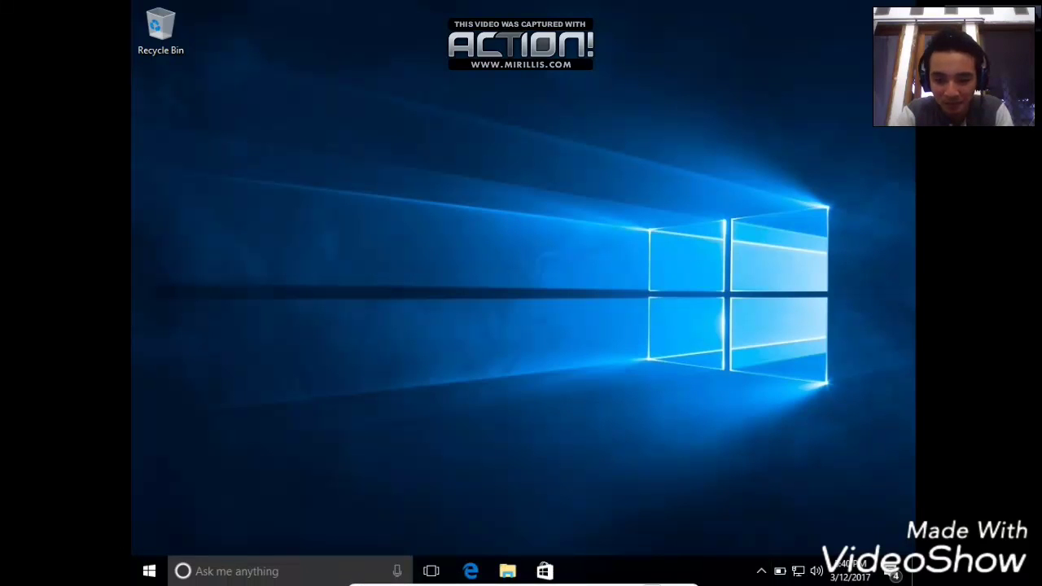
left_click(665, 579)
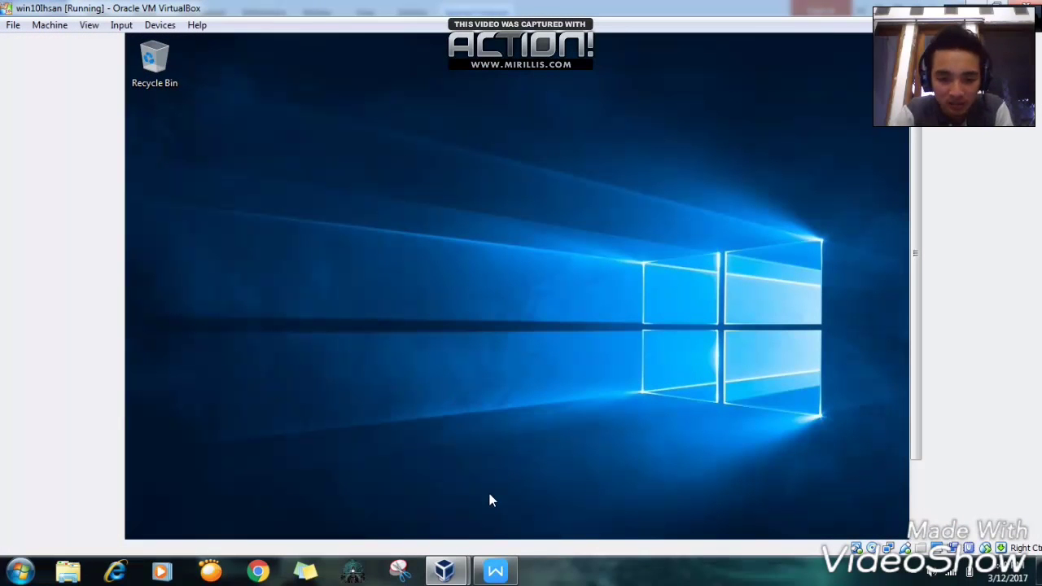
- Read the User Management cases in TUGAS PENDAHULUAN 1.pdf, then return to the VirtualBox window
left_click(496, 572)
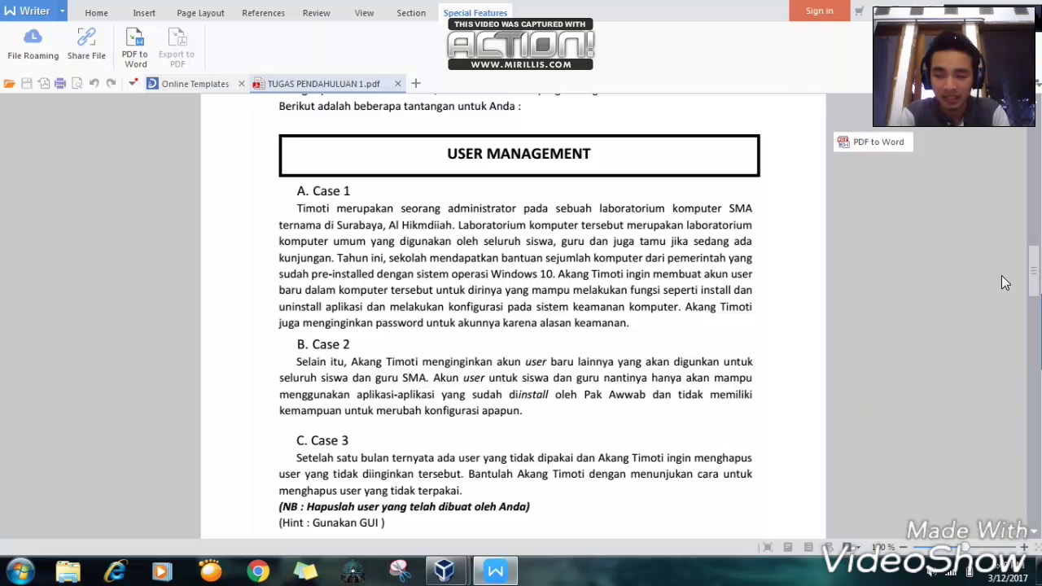
left_click_drag(1032, 280, 1033, 291)
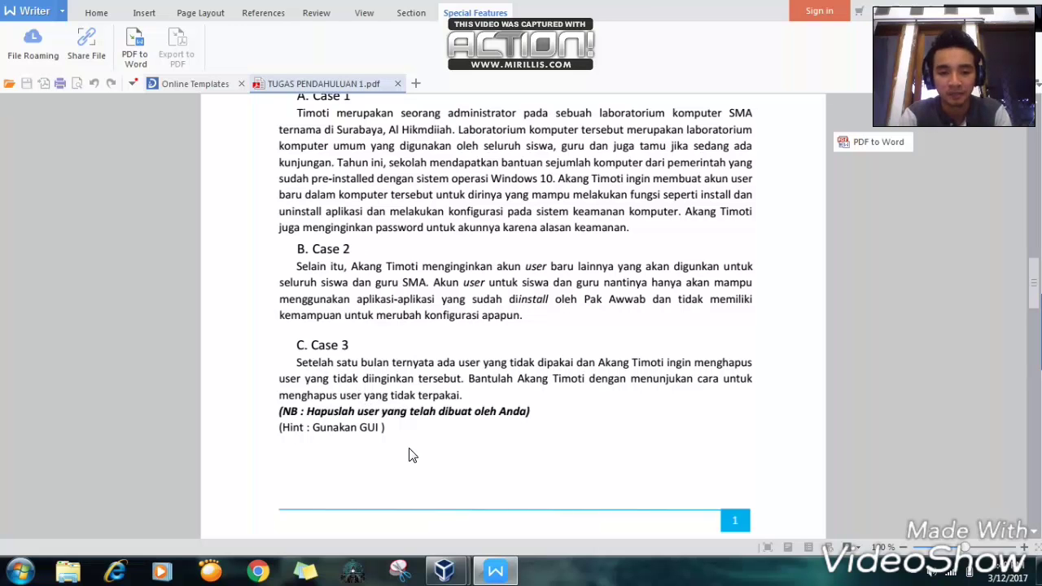
mouse_move(444, 570)
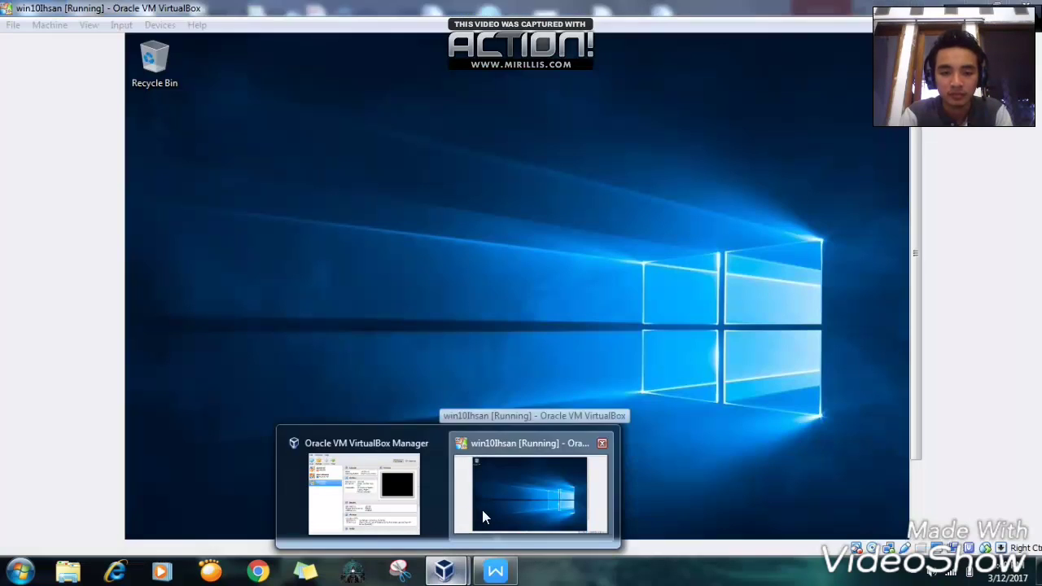
left_click(482, 510)
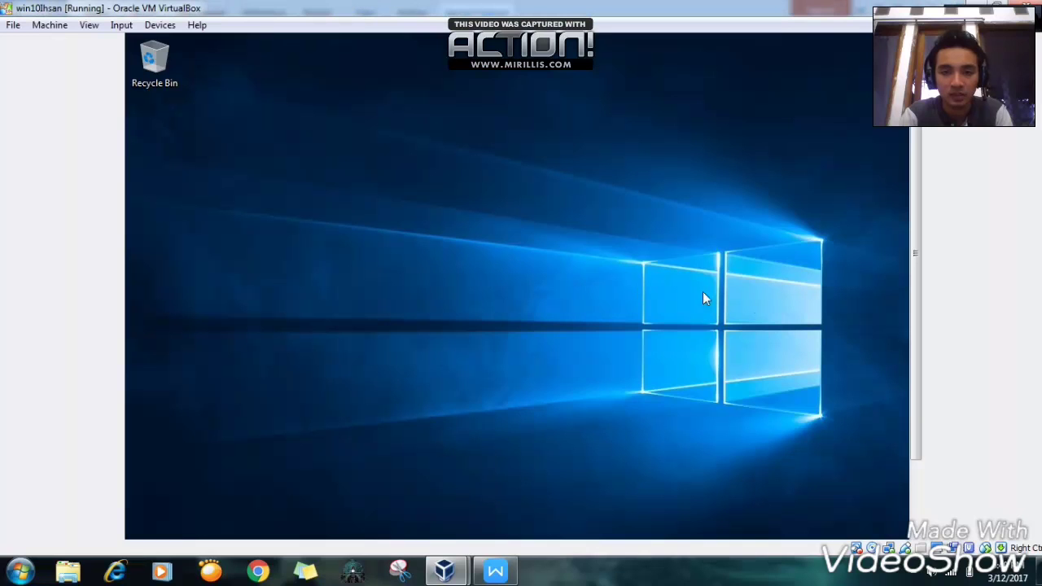
- Switch the virtual machine to full-screen mode, ticking 'Do not show again' for the notice
left_click(91, 26)
left_click(107, 43)
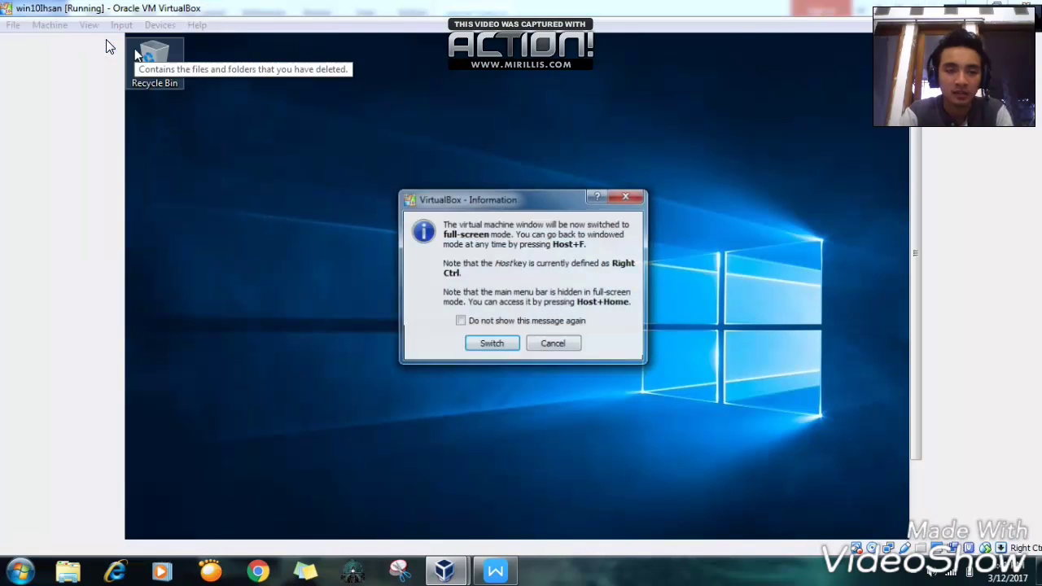
left_click(477, 323)
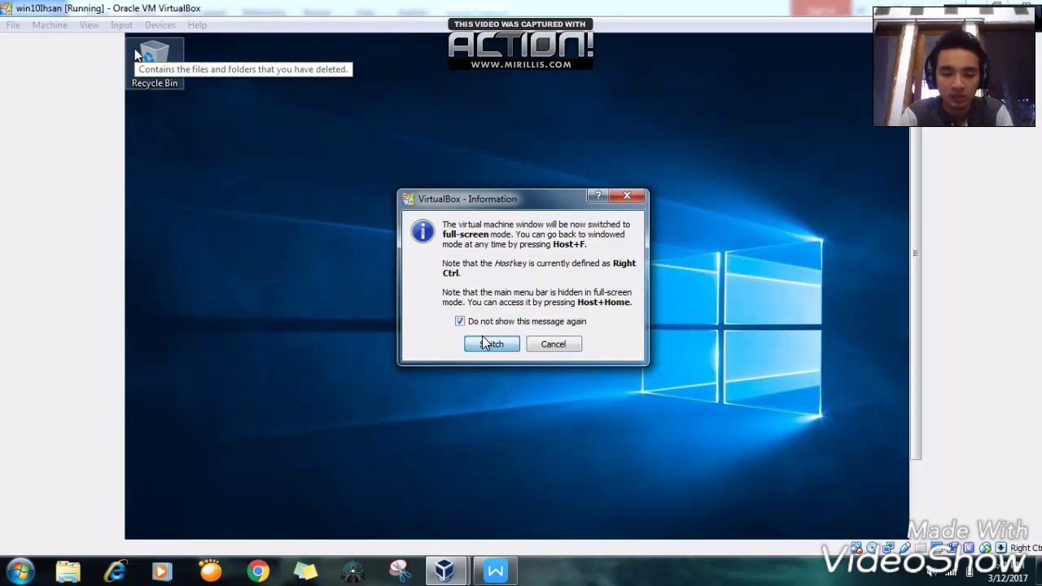
left_click(485, 343)
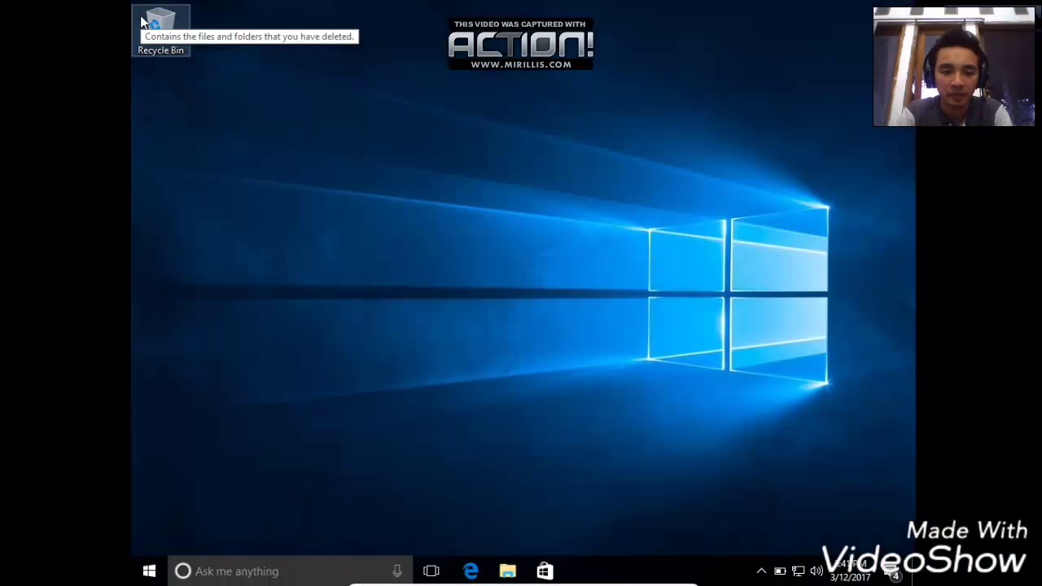
- Search for 'control panel' and launch Control Panel from the results
left_click(149, 572)
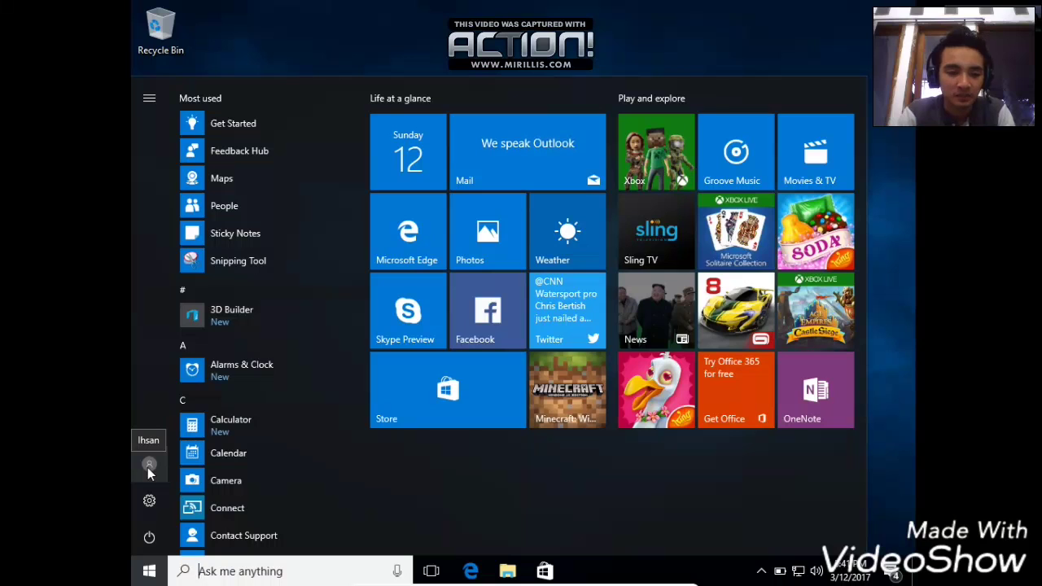
left_click(149, 466)
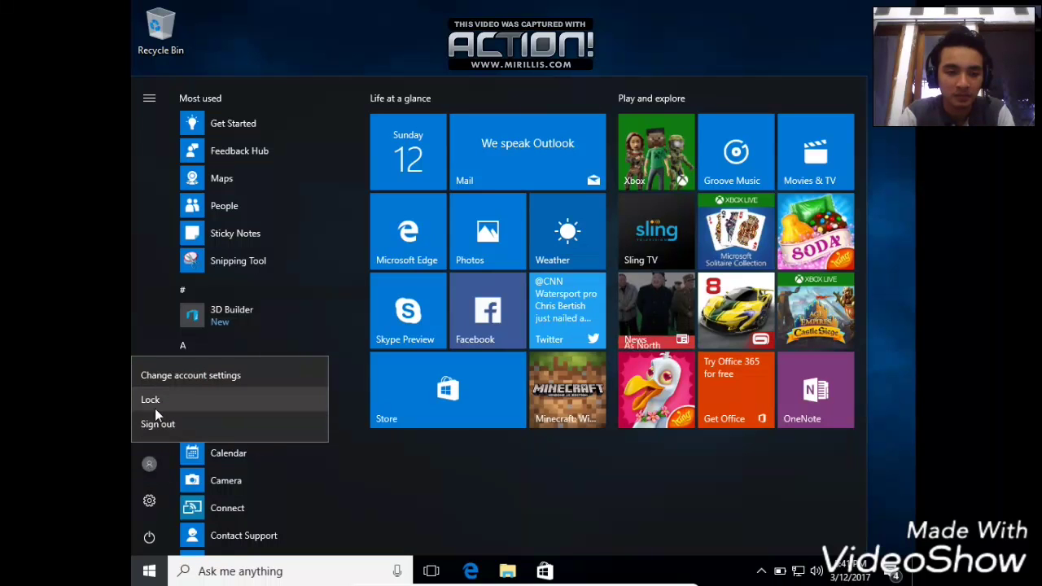
left_click(241, 569)
type("d")
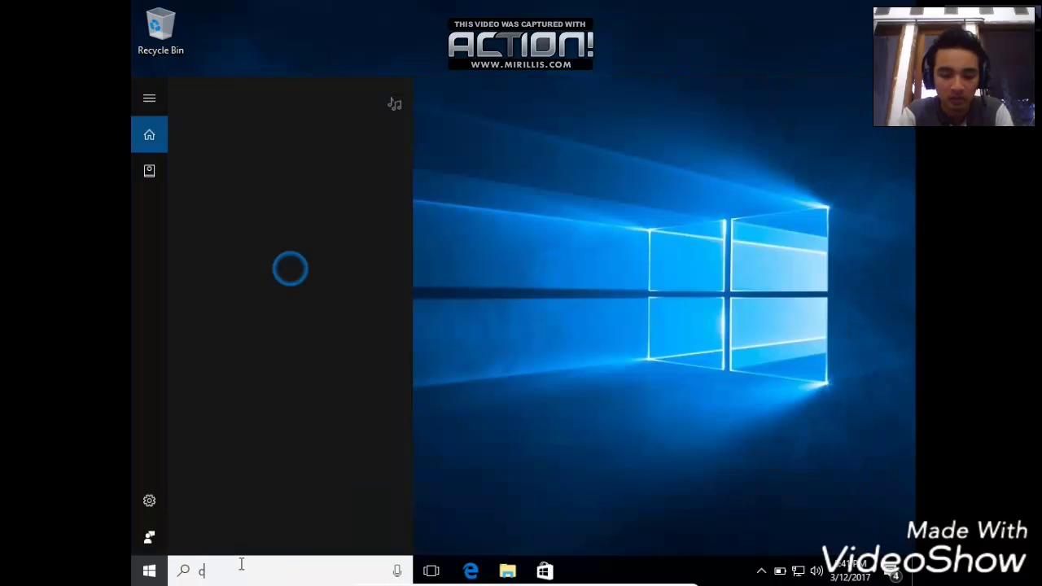
type("ontrol")
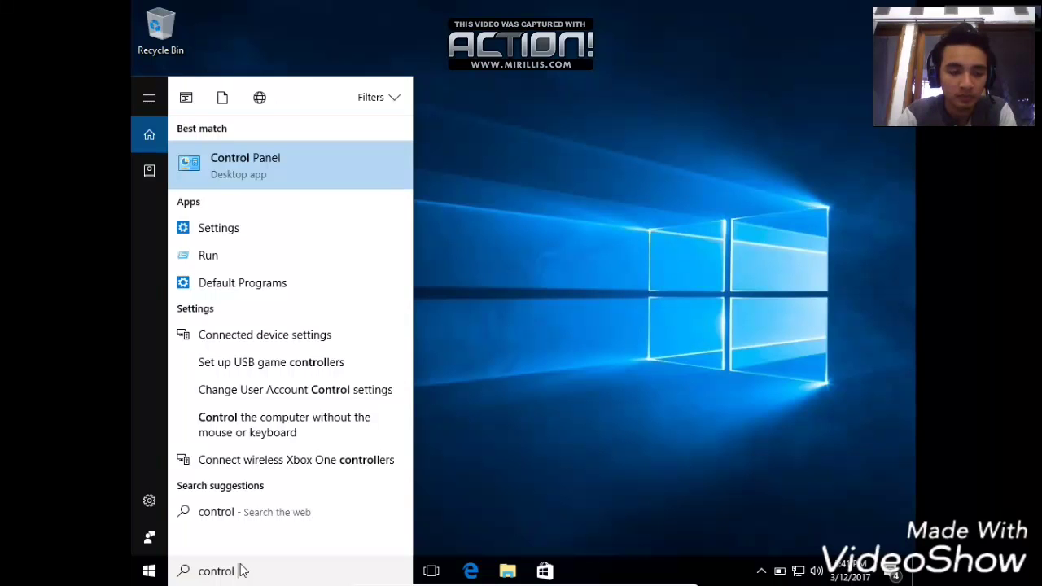
type("panel")
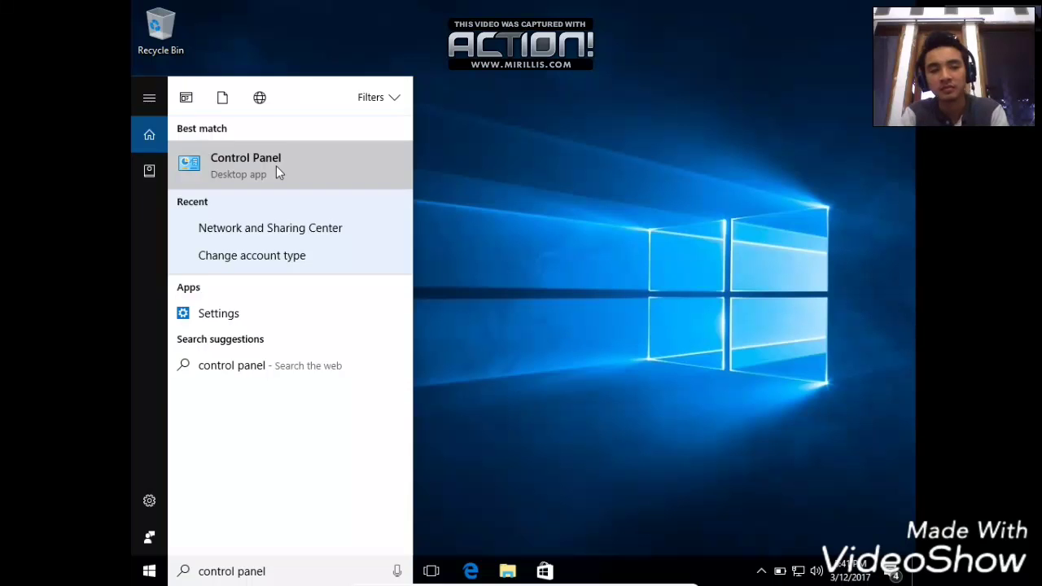
left_click(276, 167)
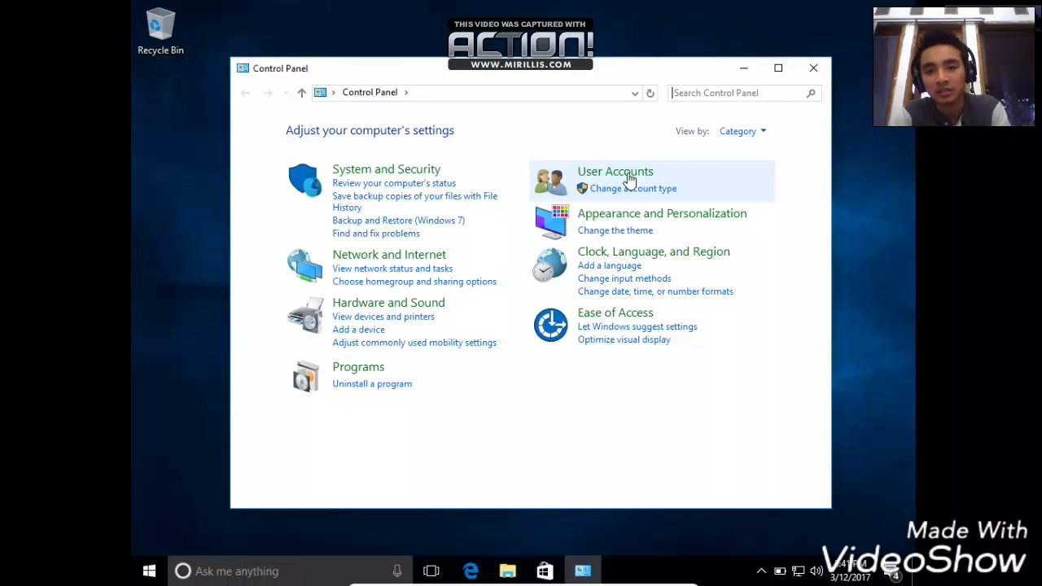
- Go through User Accounts to the Manage Accounts list, briefly visiting the Change account type page
left_click(629, 175)
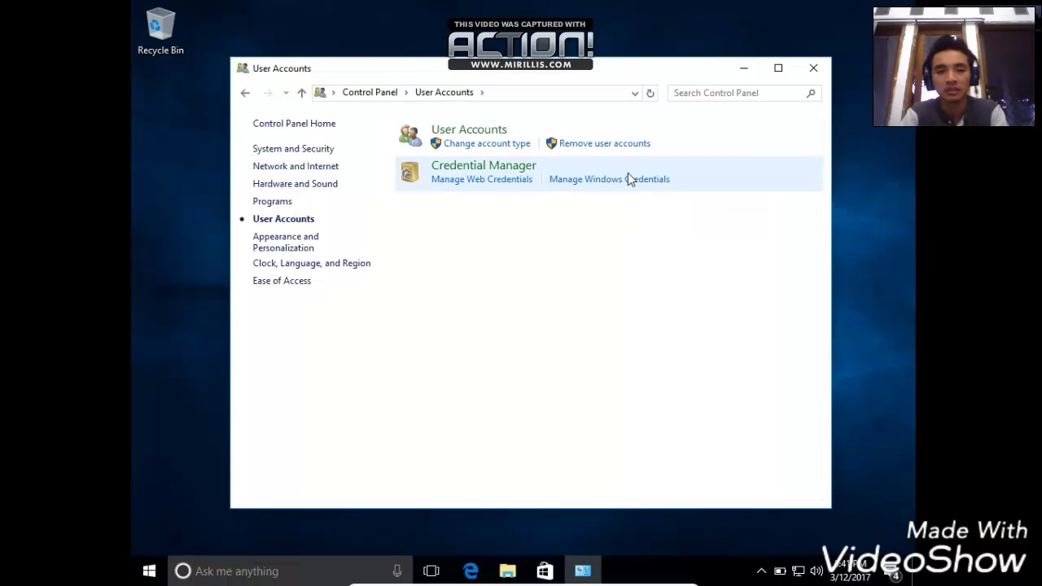
left_click(513, 145)
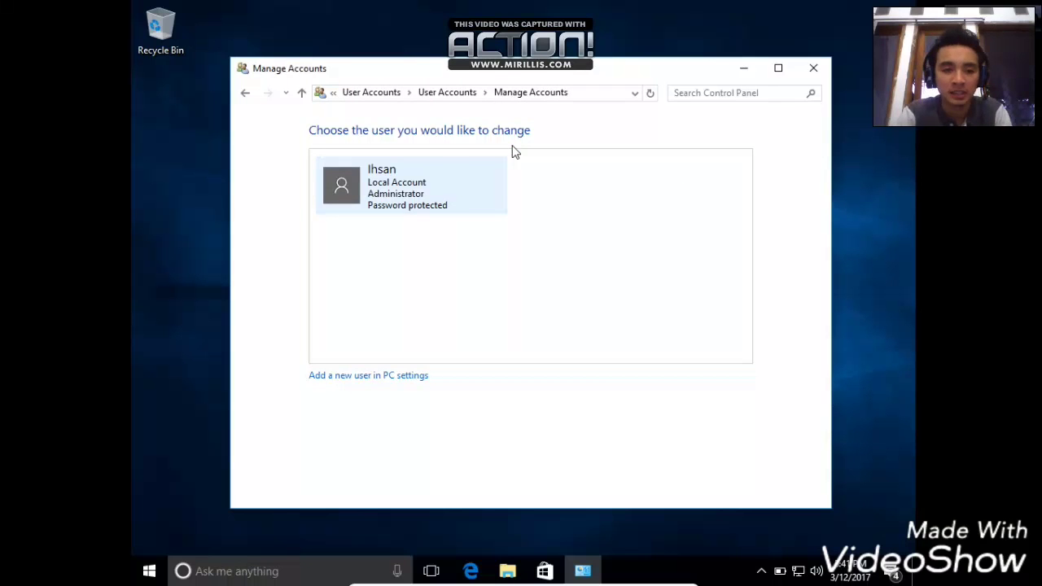
left_click(364, 195)
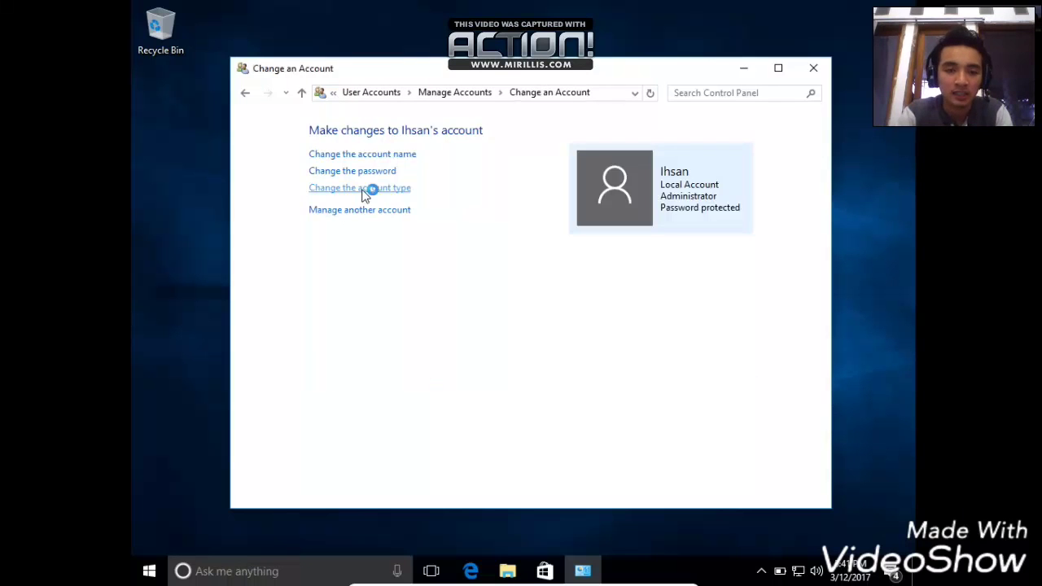
left_click(366, 193)
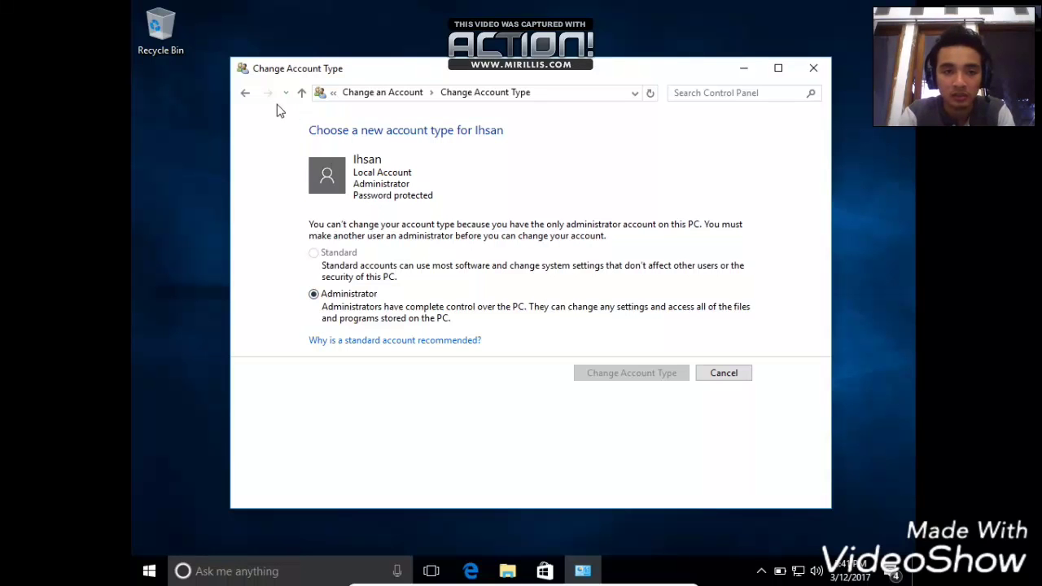
left_click(245, 94)
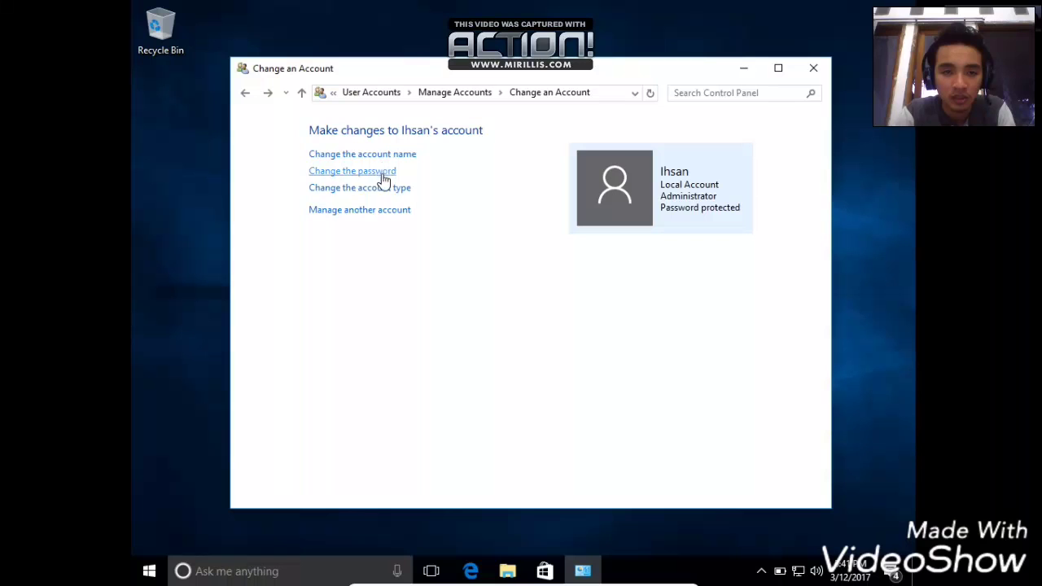
left_click(384, 215)
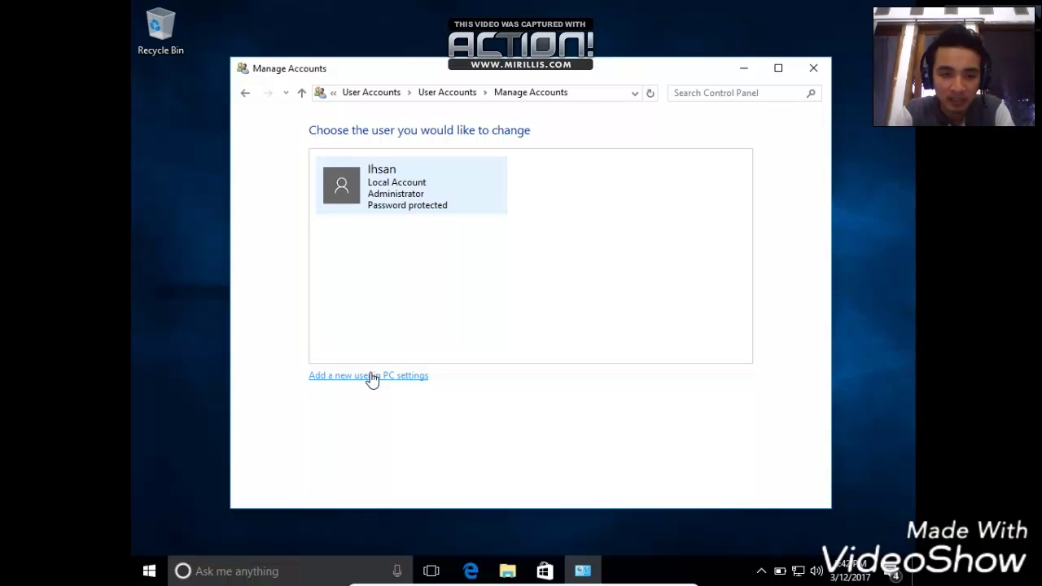
- Choose Add someone else to this PC and continue without the person's sign-in information
left_click(378, 379)
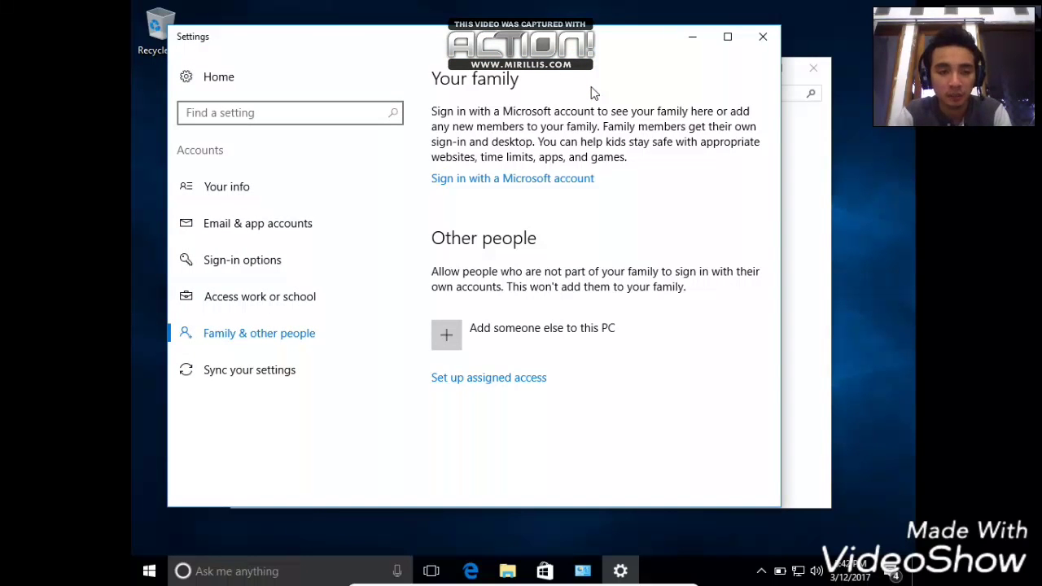
left_click(453, 329)
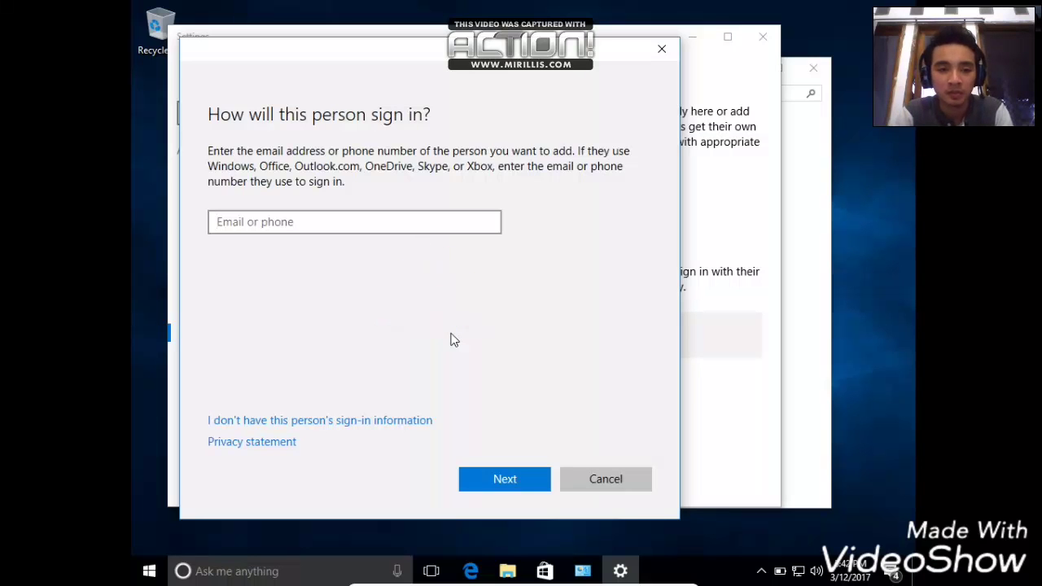
left_click(344, 422)
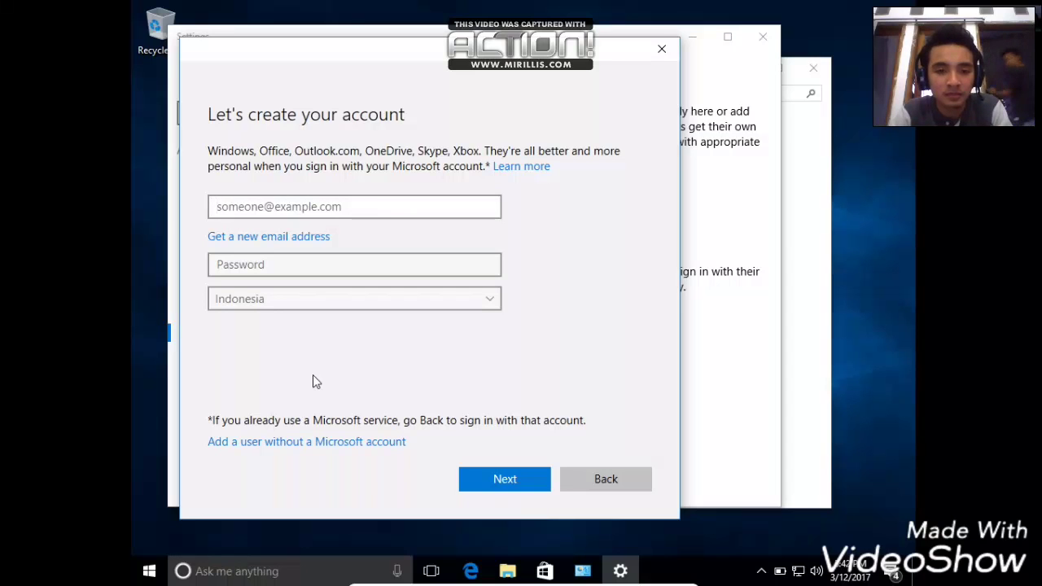
- Create the local user 'Siswa dan Guru' without a Microsoft account or password
left_click(395, 442)
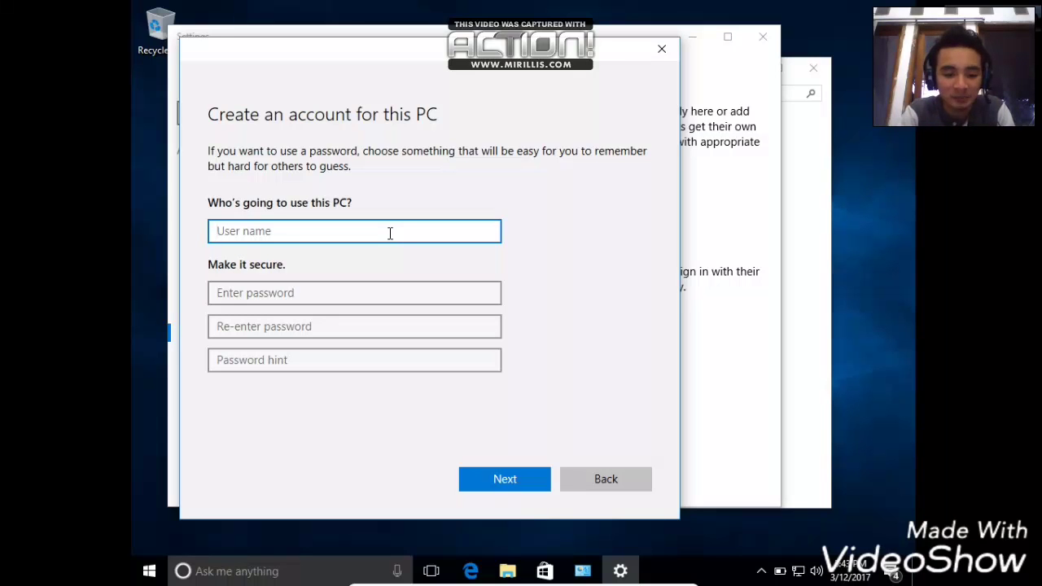
type("Farabi")
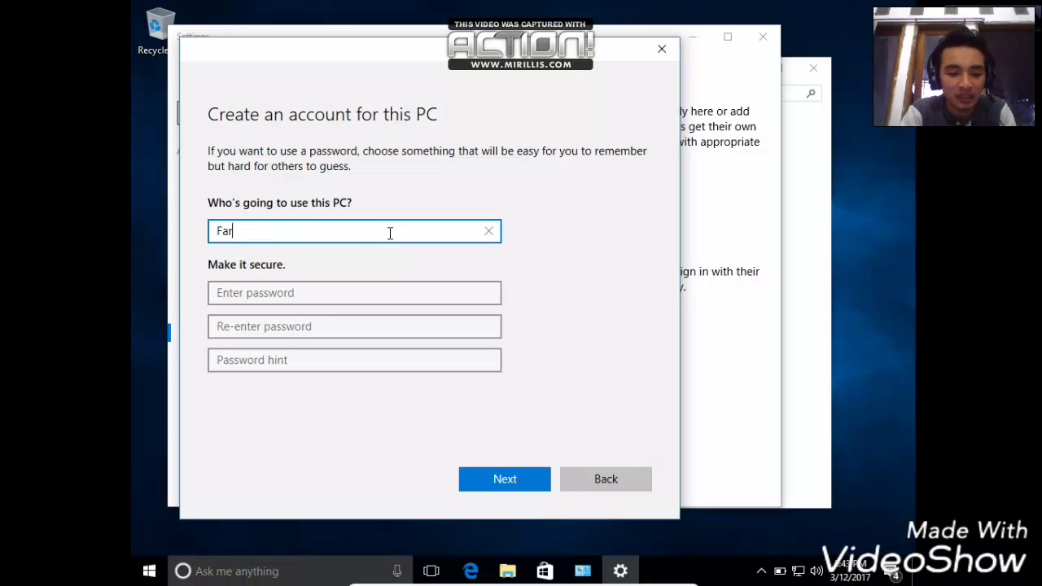
key("BackSpace")
key("BackSpace")
key("BackSpace")
key("BackSpace")
key("BackSpace")
key("BackSpace")
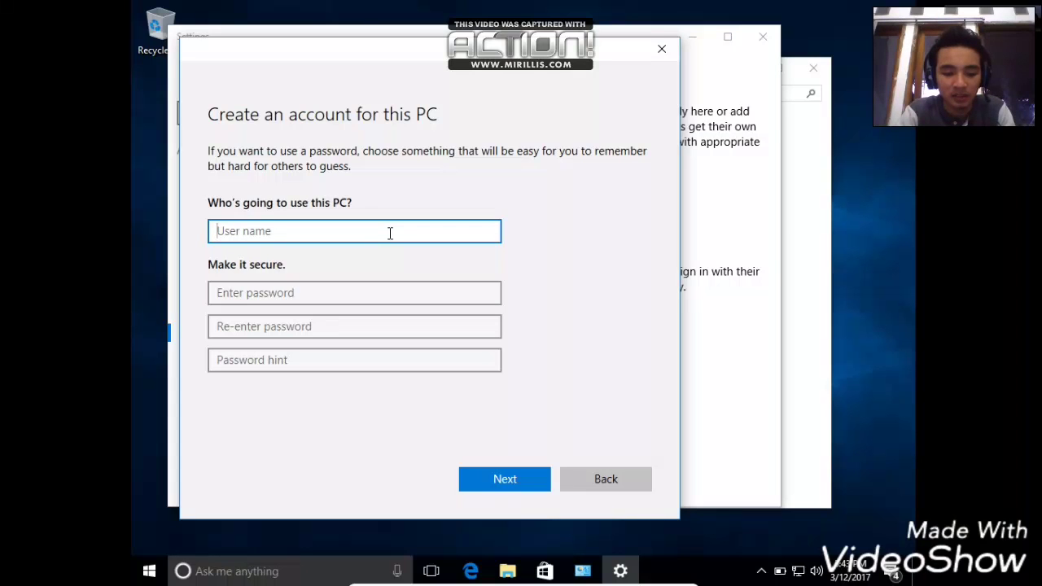
type("Siswa")
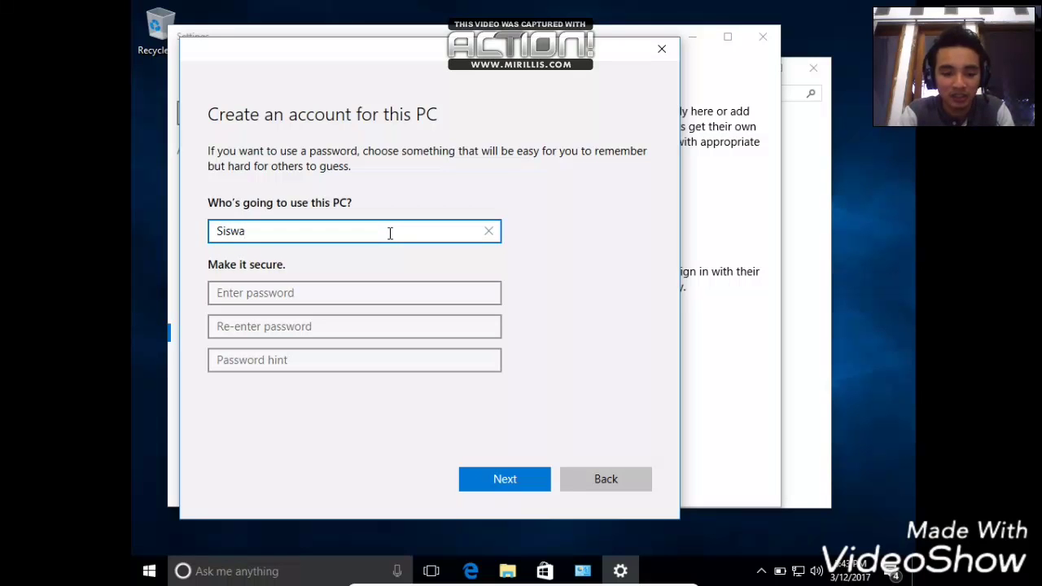
type(" dan Guru")
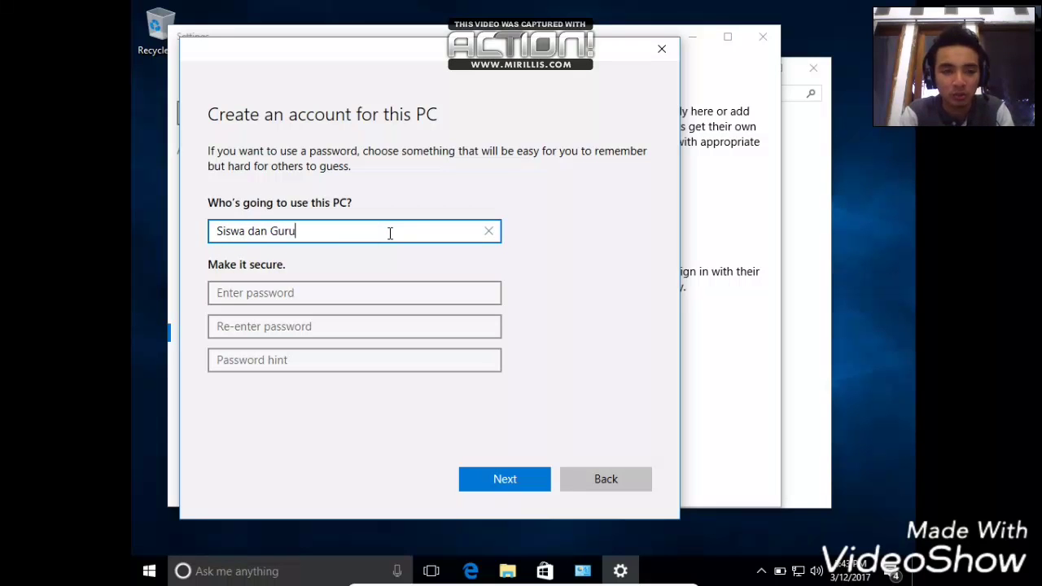
left_click(373, 293)
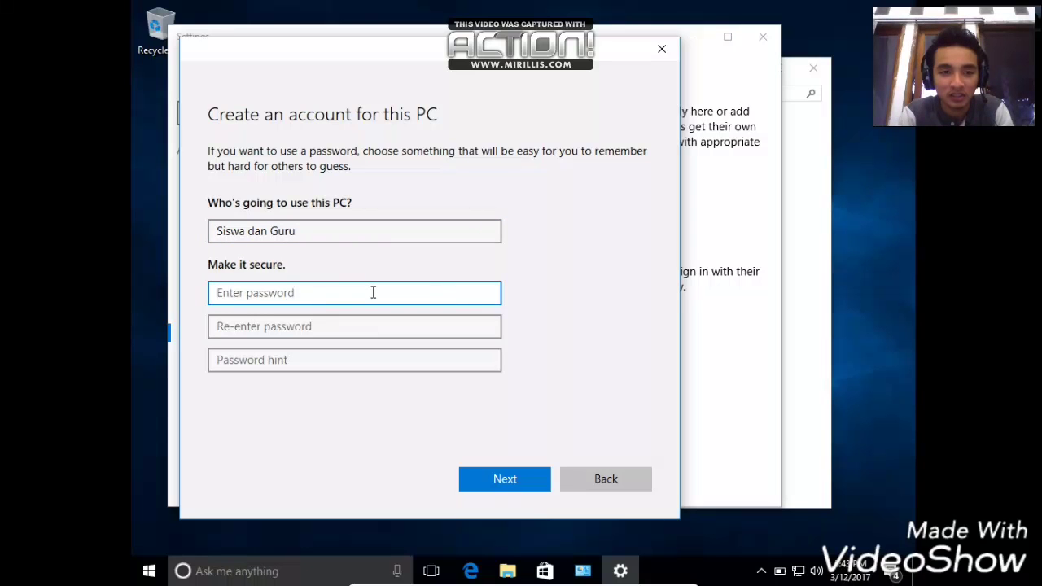
left_click(488, 477)
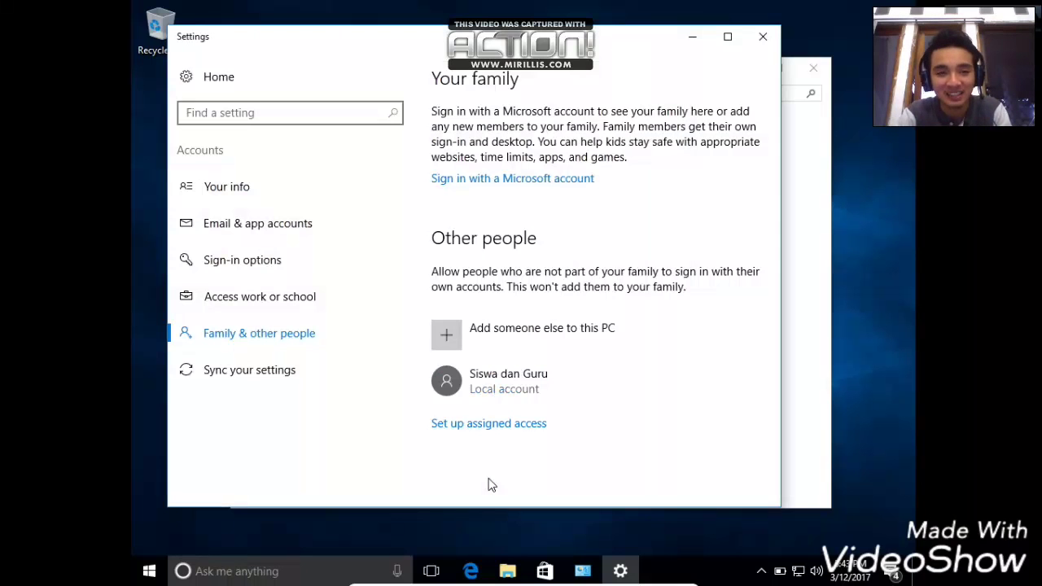
- Change the 'Siswa dan Guru' account type from administrator to Standard User
left_click(504, 378)
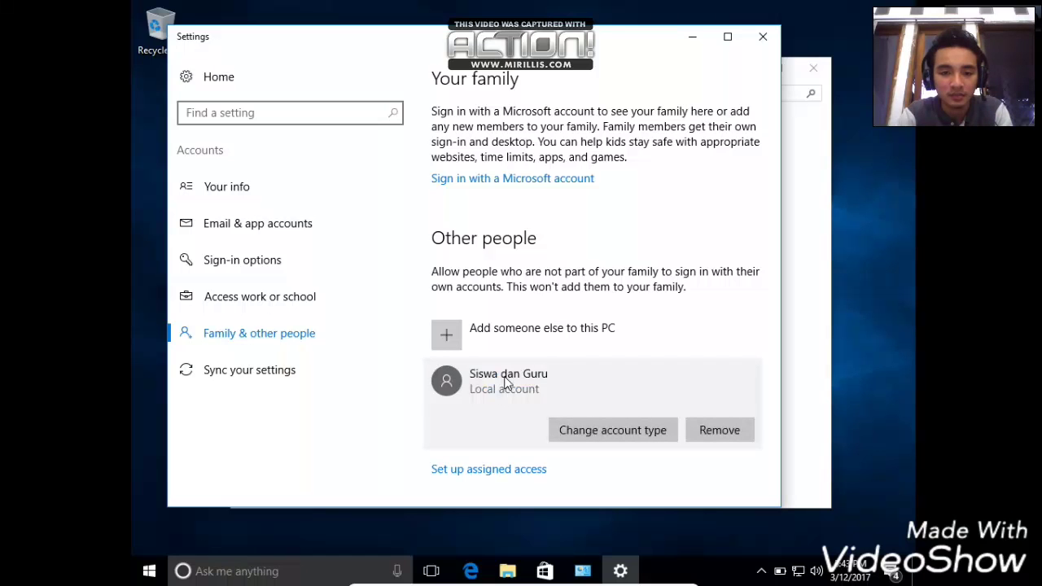
left_click(571, 424)
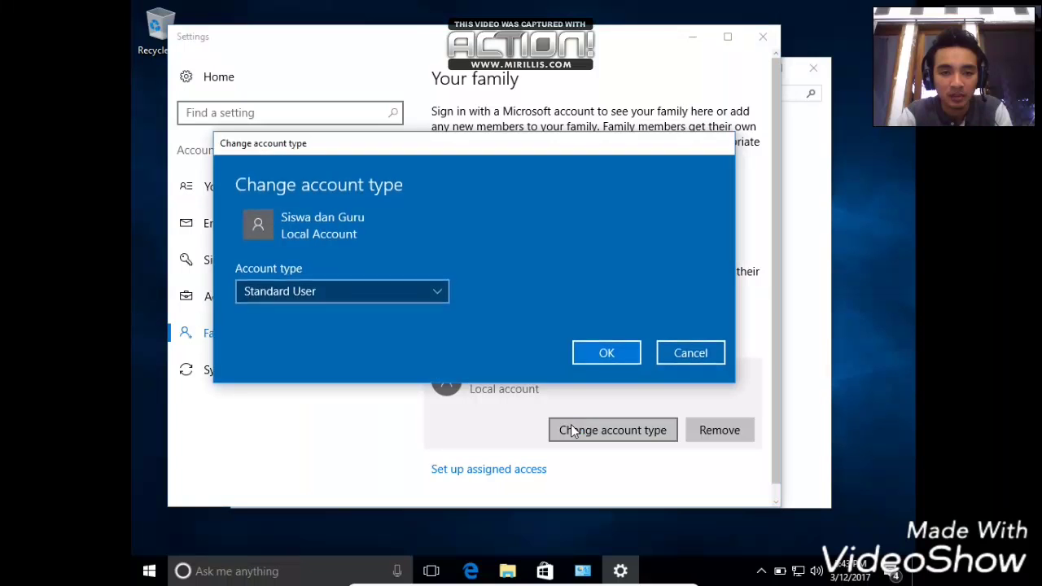
left_click(343, 291)
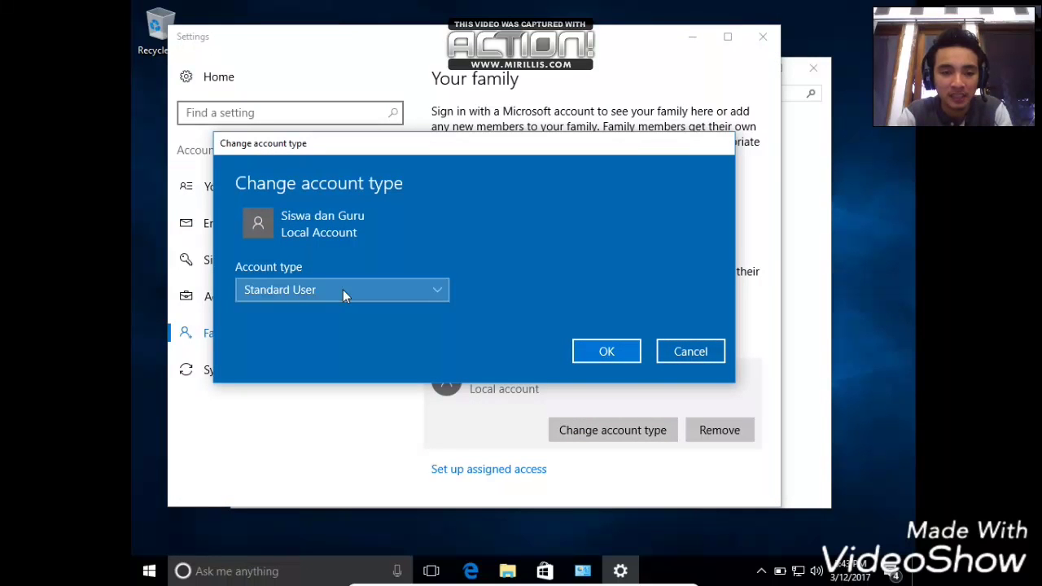
left_click(342, 287)
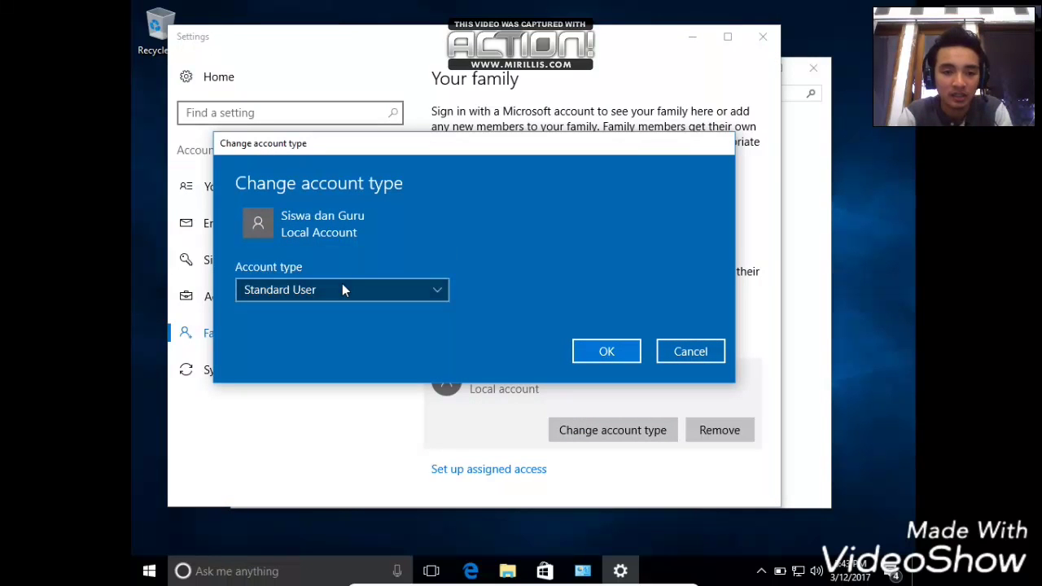
left_click(343, 291)
left_click(342, 290)
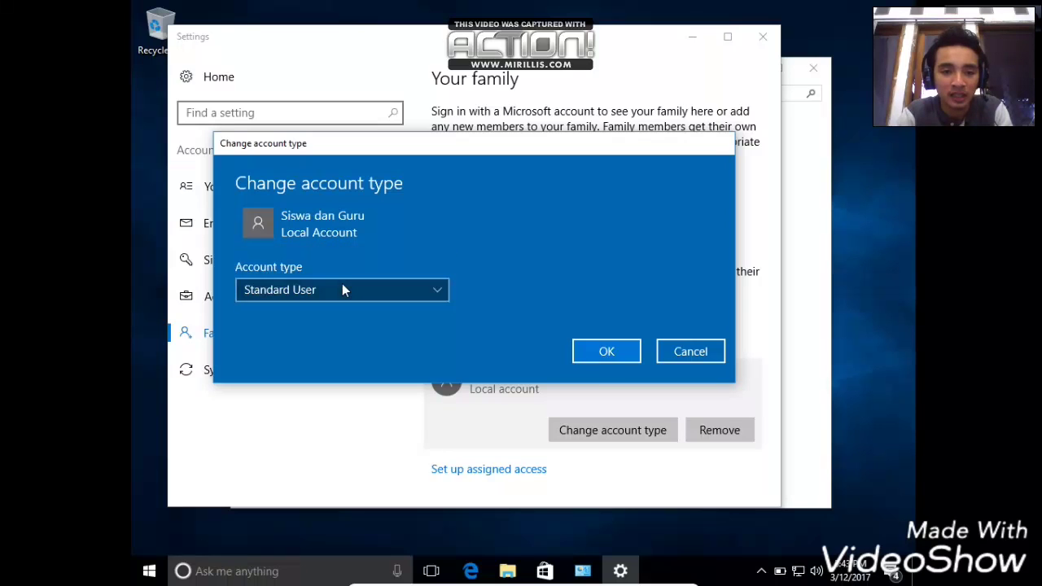
left_click(592, 347)
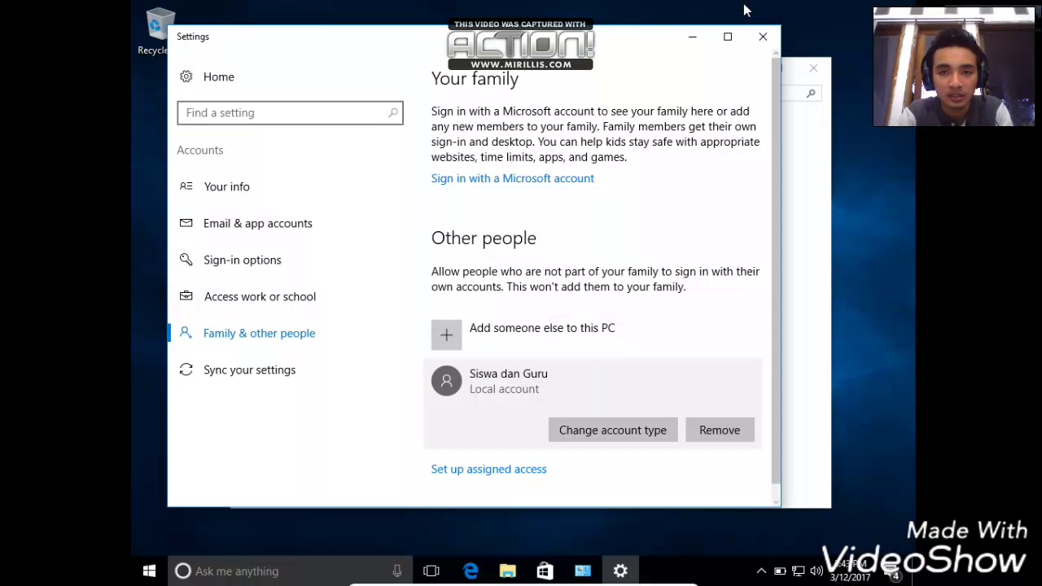
- Close Settings and Manage Accounts, then sign out of the current account from Start
left_click(763, 38)
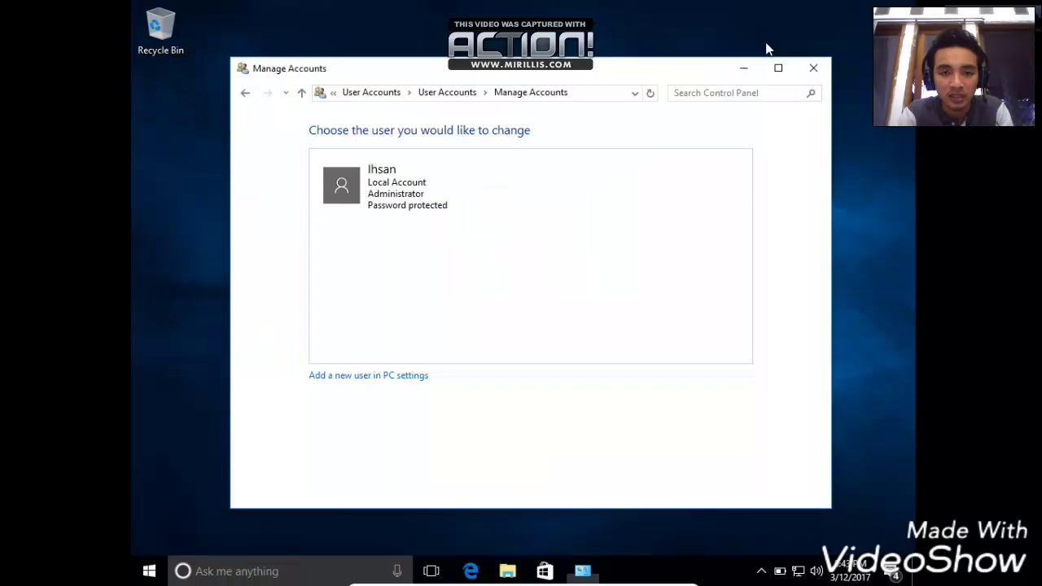
left_click(814, 74)
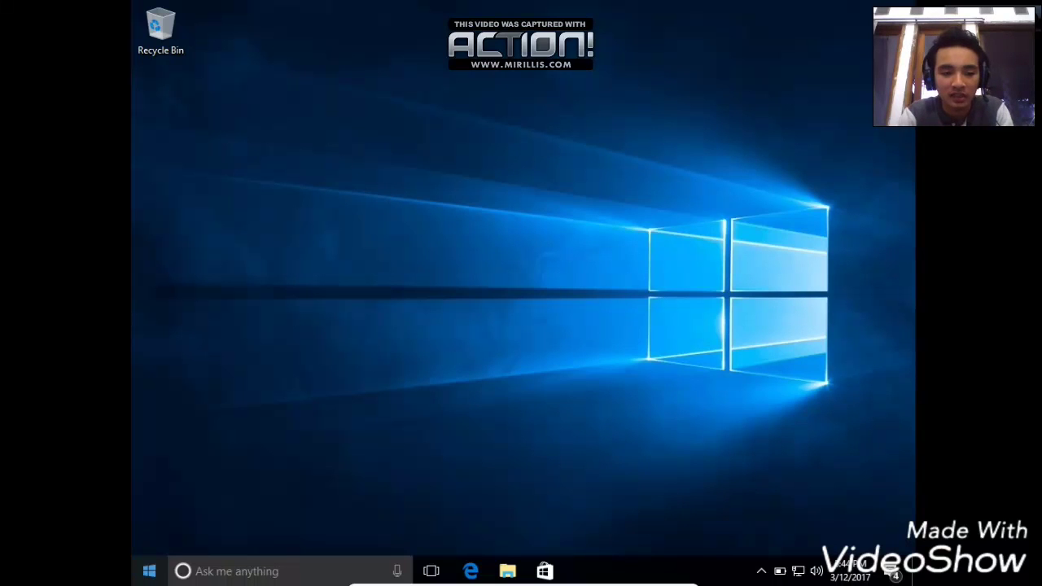
left_click(150, 574)
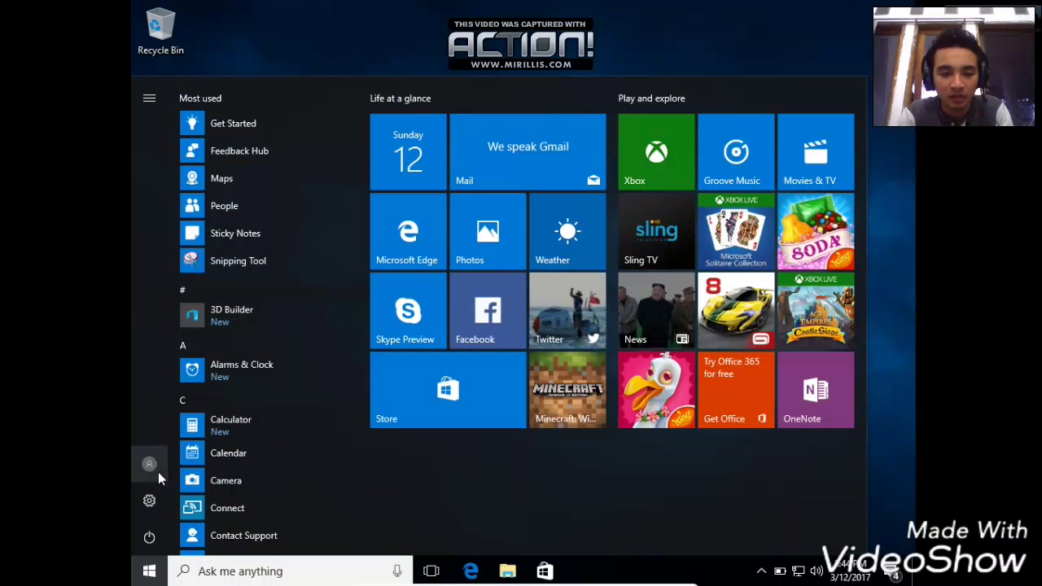
left_click(159, 471)
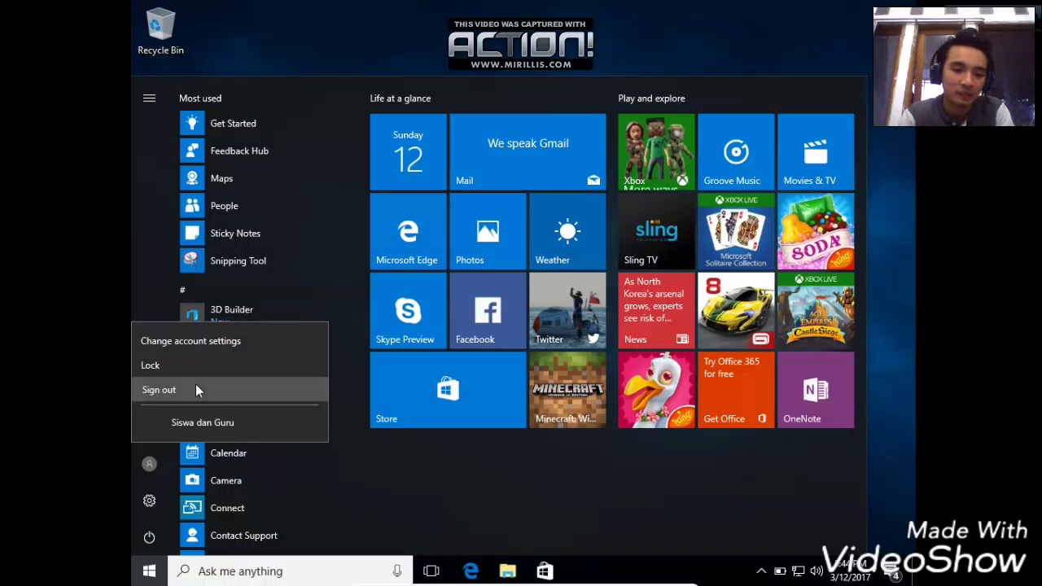
left_click(195, 386)
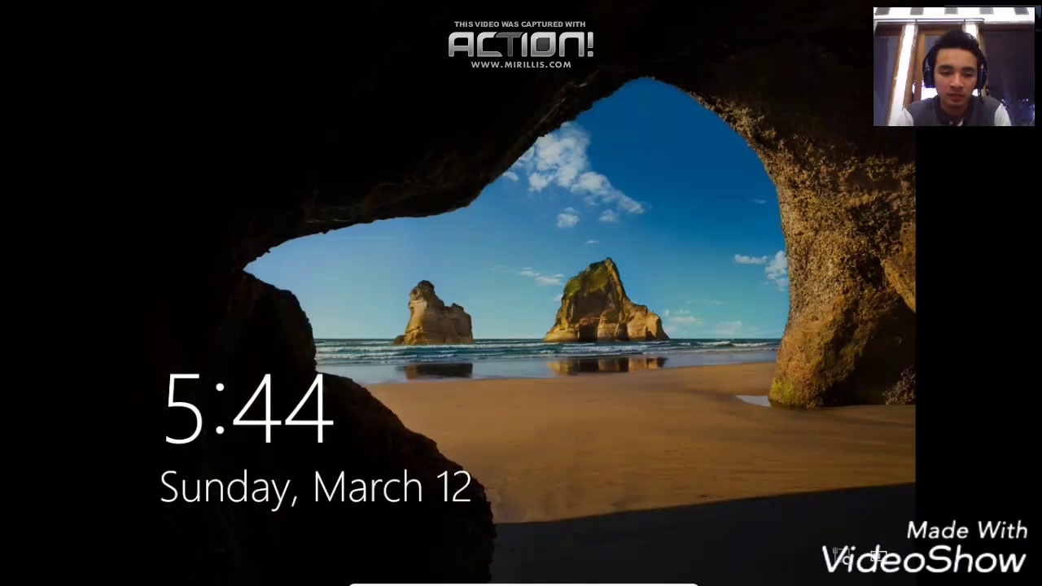
- Sign back in to the administrator account with its password, correcting a mistyped entry
left_click(204, 381)
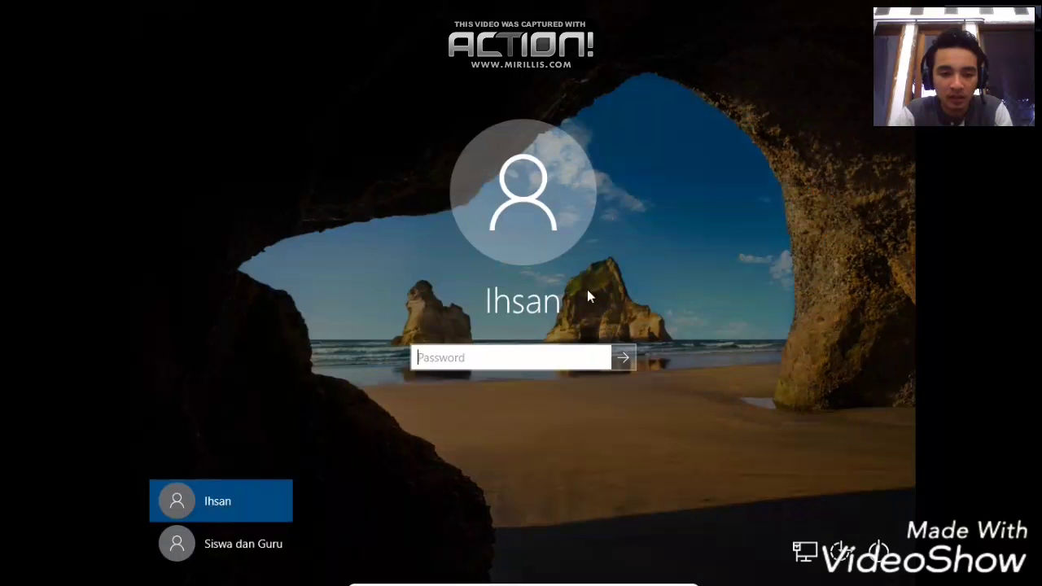
left_click(255, 547)
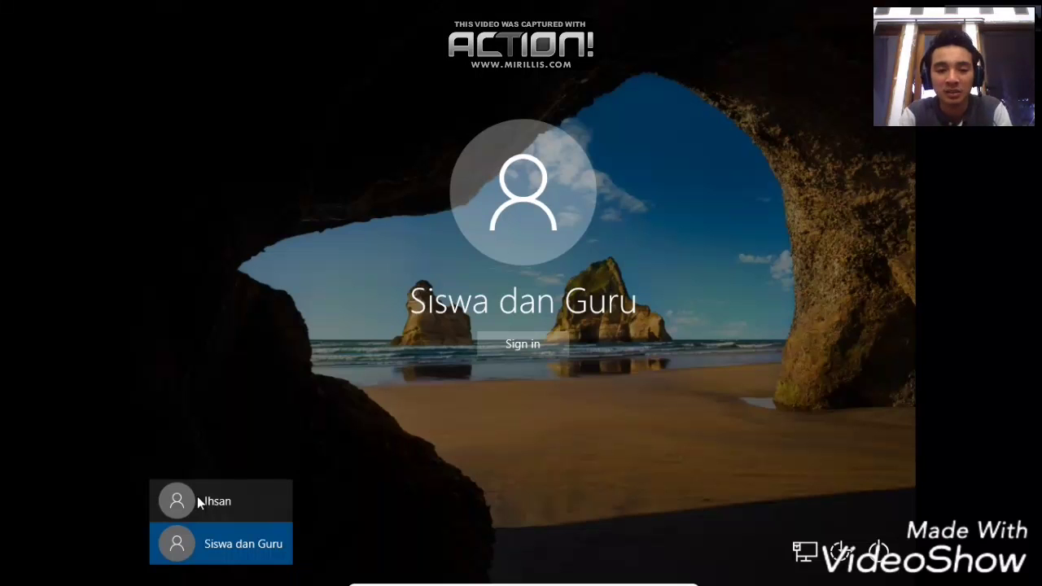
left_click(198, 503)
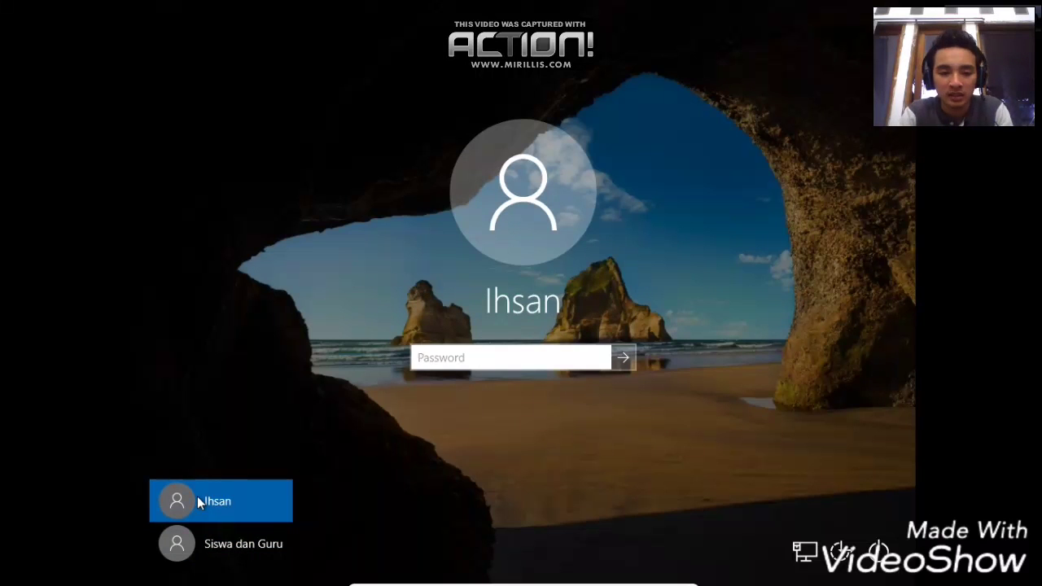
left_click(537, 355)
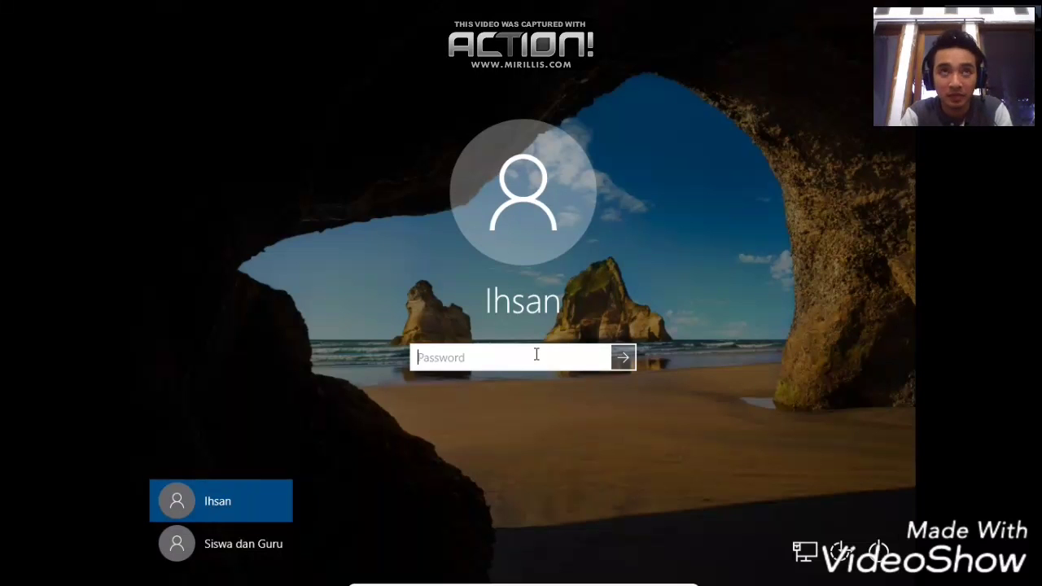
type("12")
key("BackSpace")
key("BackSpace")
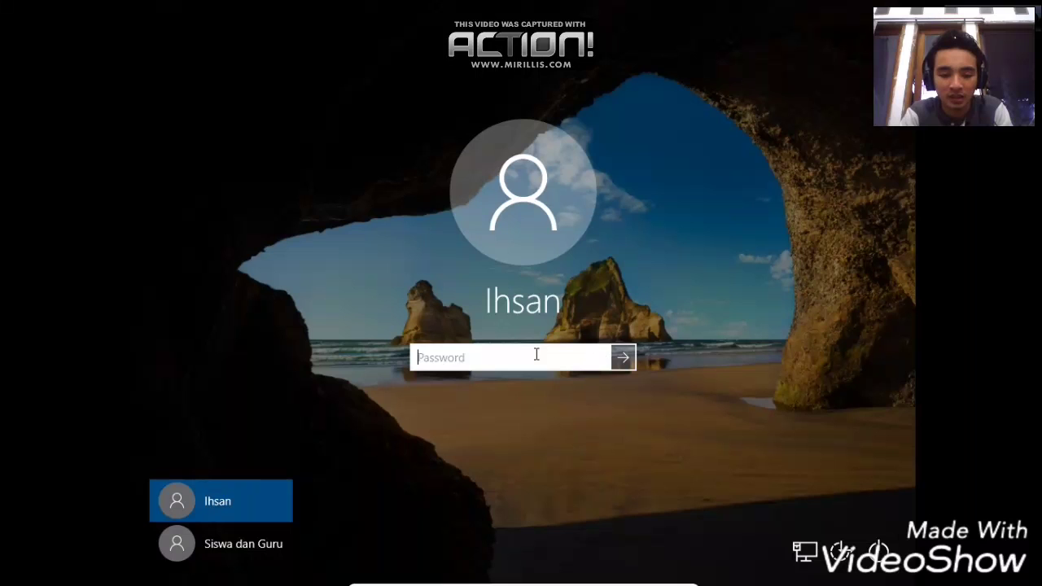
type("1234567")
key("Return")
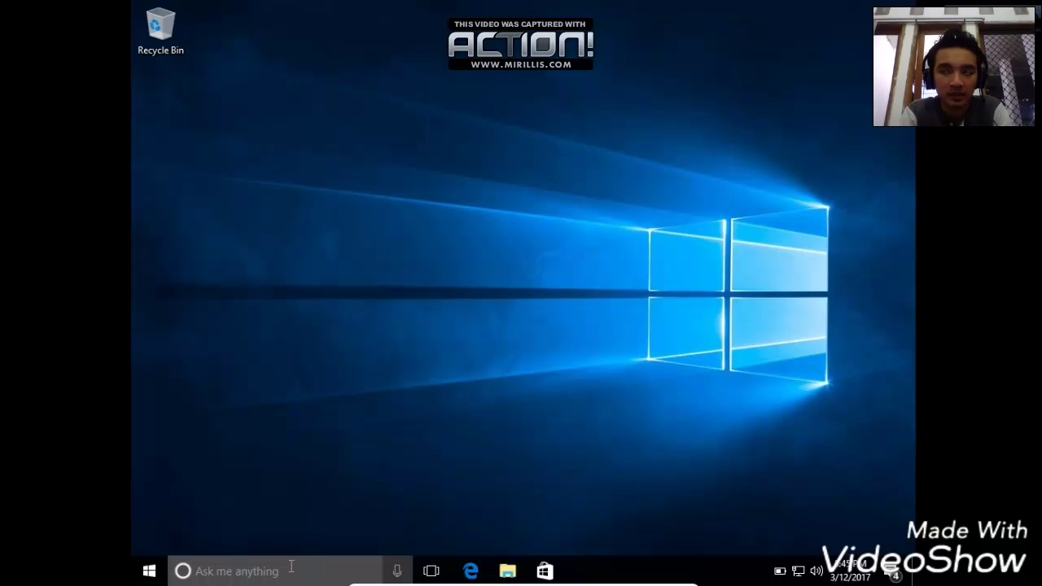
- Search 'control' from the taskbar and open Control Panel from the results
left_click(290, 569)
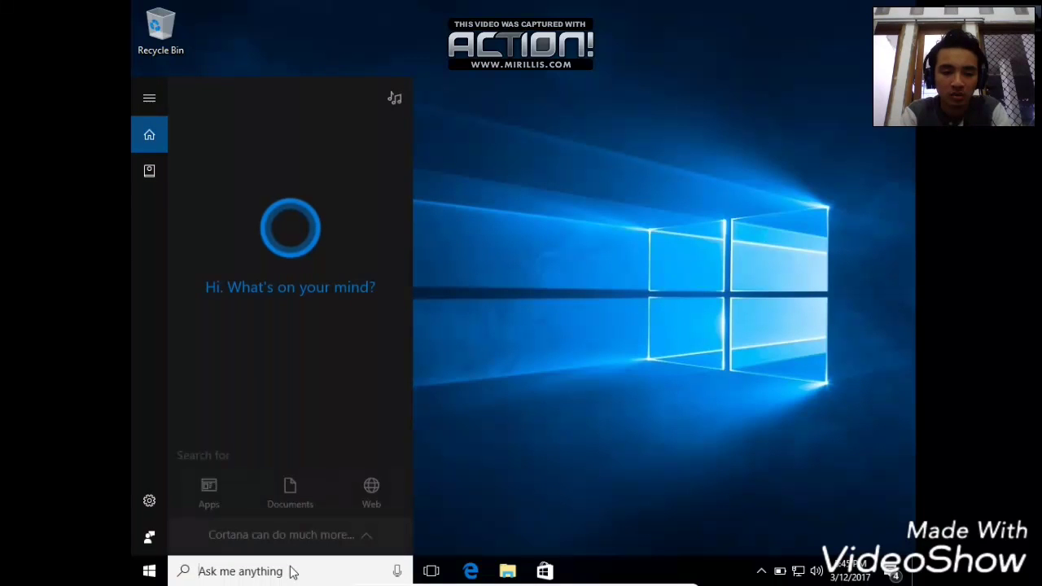
type("conn")
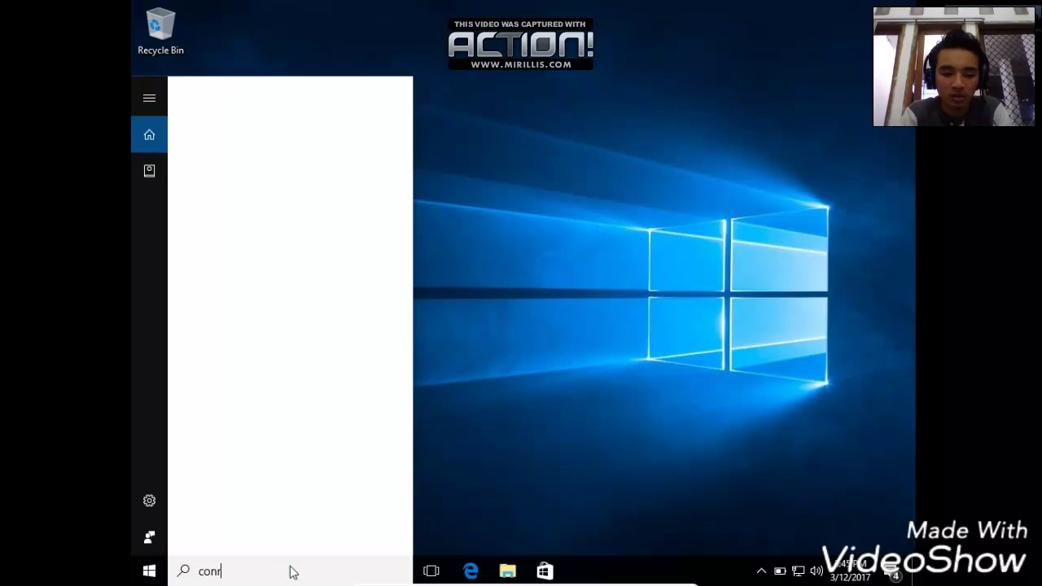
key("BackSpace")
type("trol")
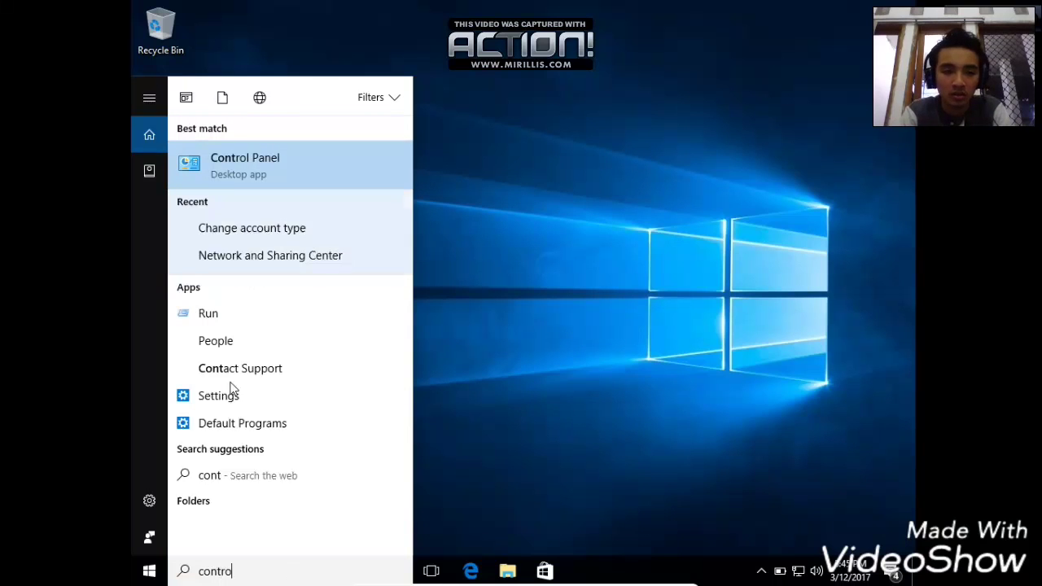
left_click(302, 145)
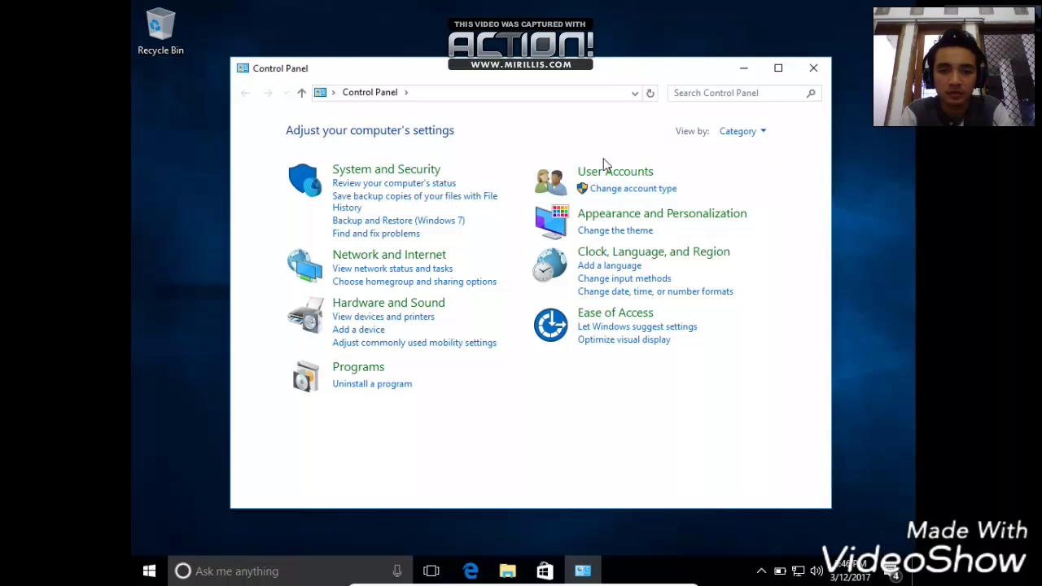
- Delete the 'Siswa dan Guru' account and its files, then close Manage Accounts
left_click(605, 179)
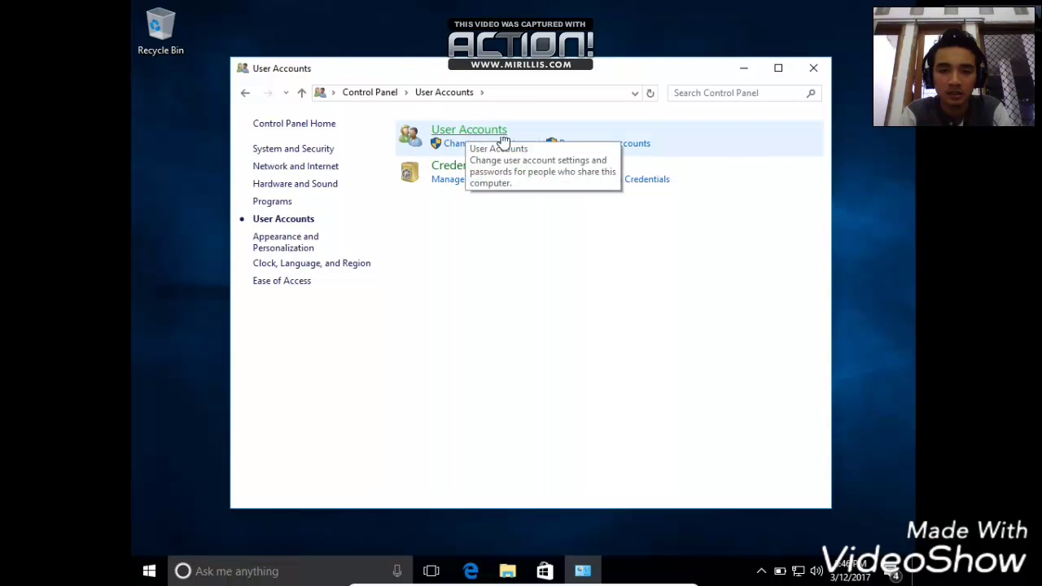
left_click(619, 144)
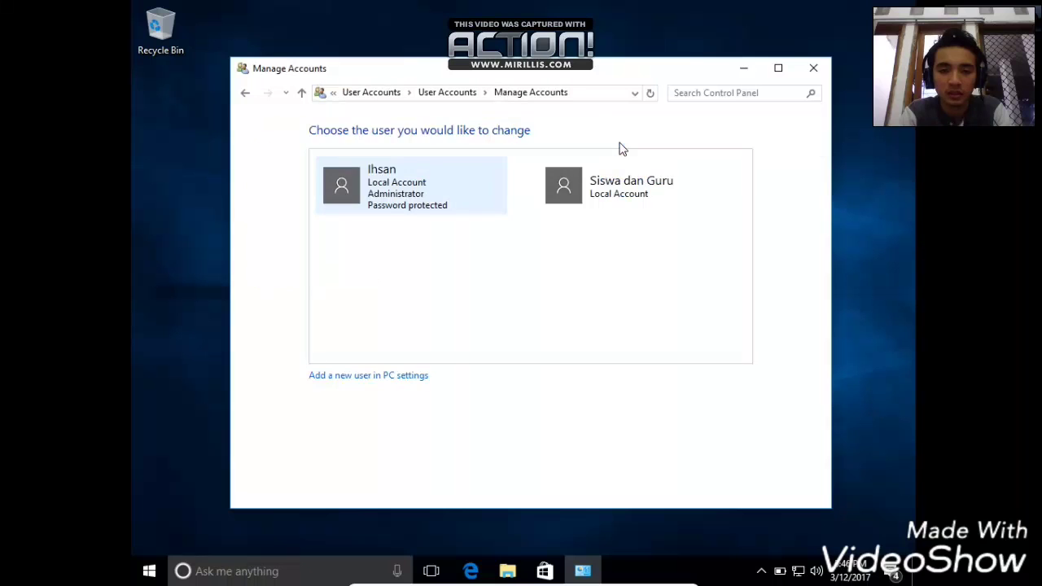
left_click(594, 189)
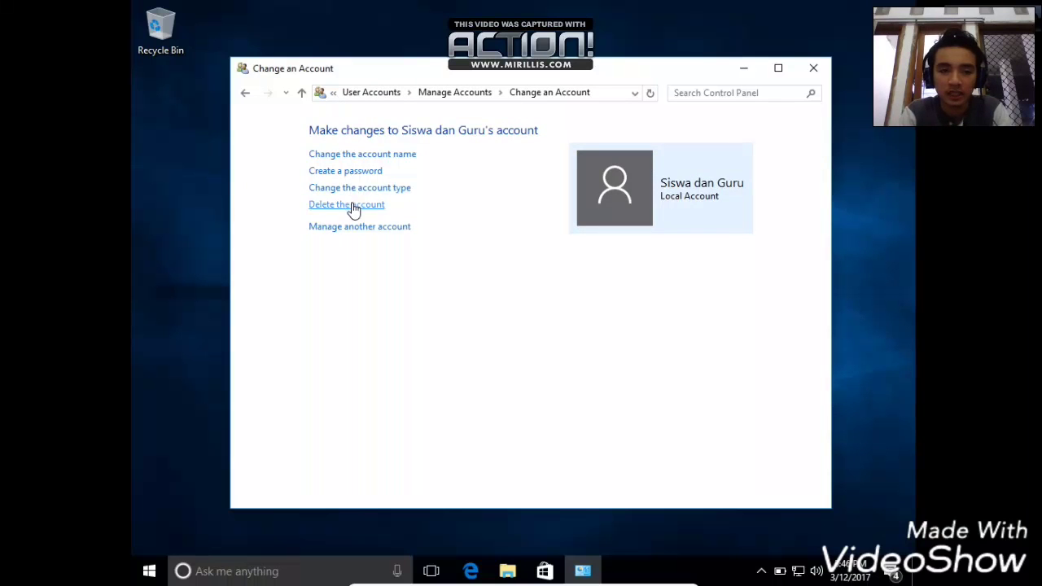
left_click(353, 208)
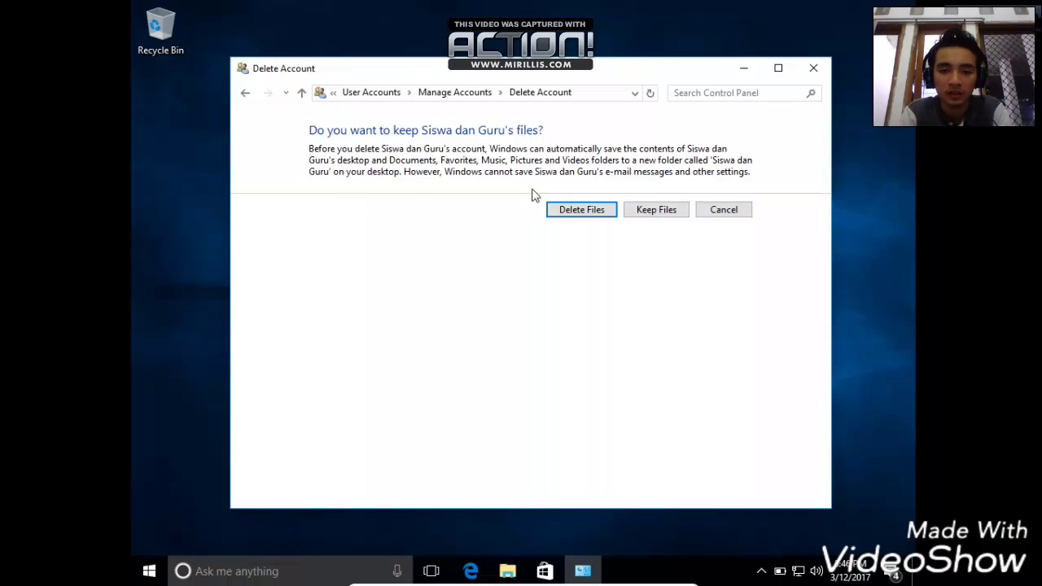
left_click(554, 210)
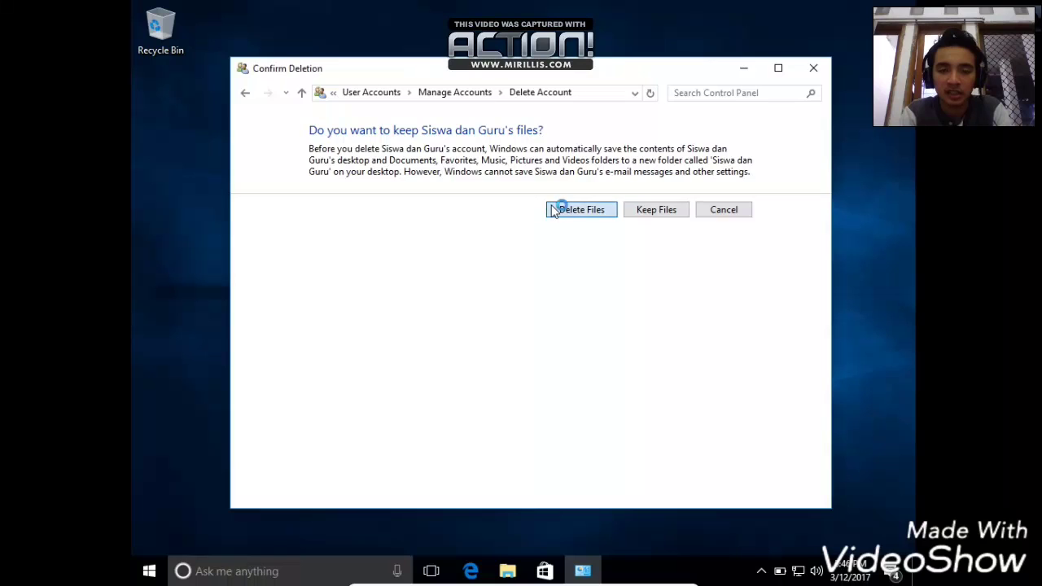
left_click(624, 195)
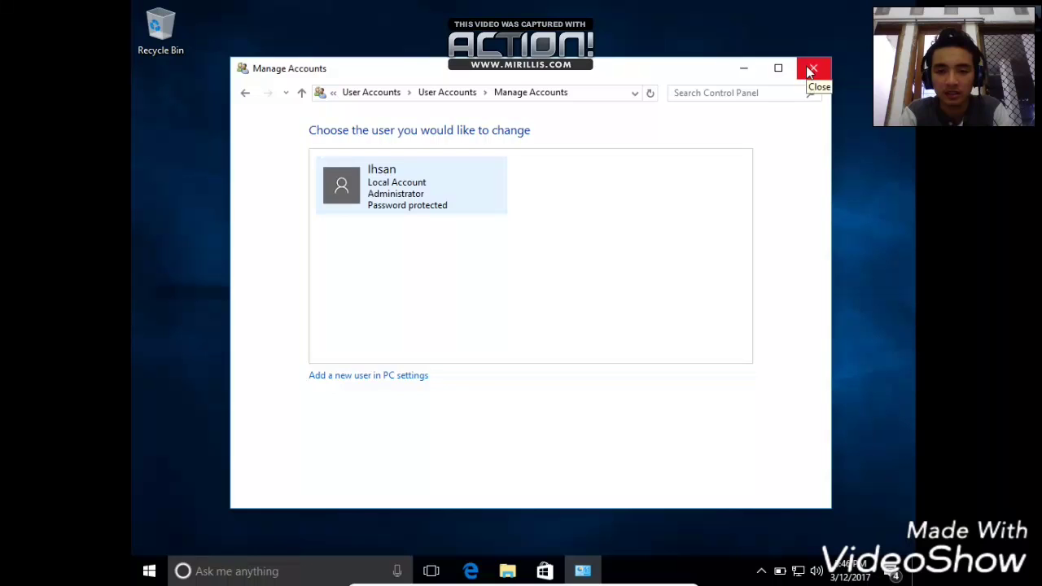
left_click(810, 71)
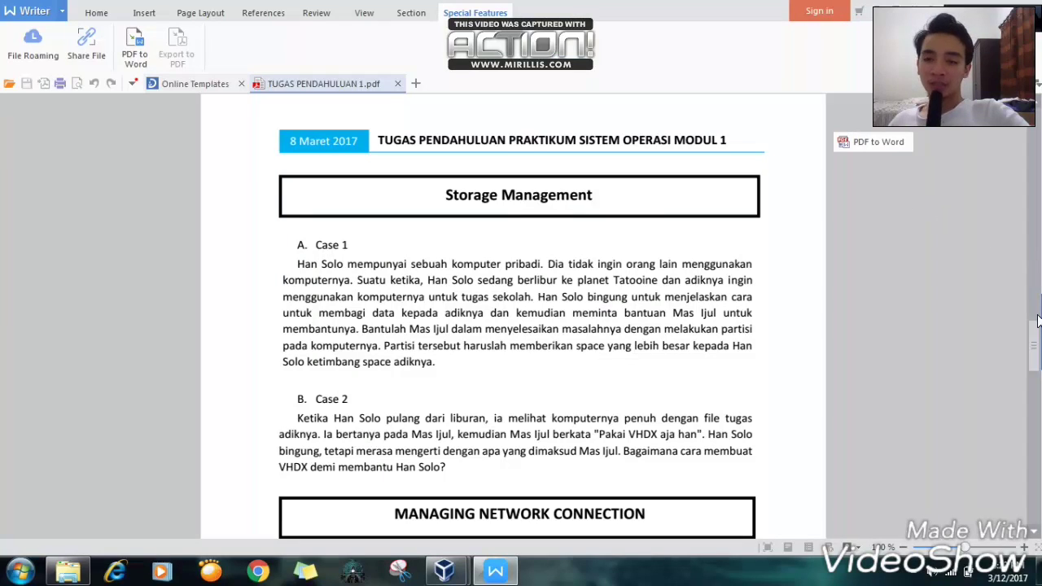
- Scroll through the PDF's Storage Management cases, then minimize WPS Writer
scroll(942, 337, "down", 5)
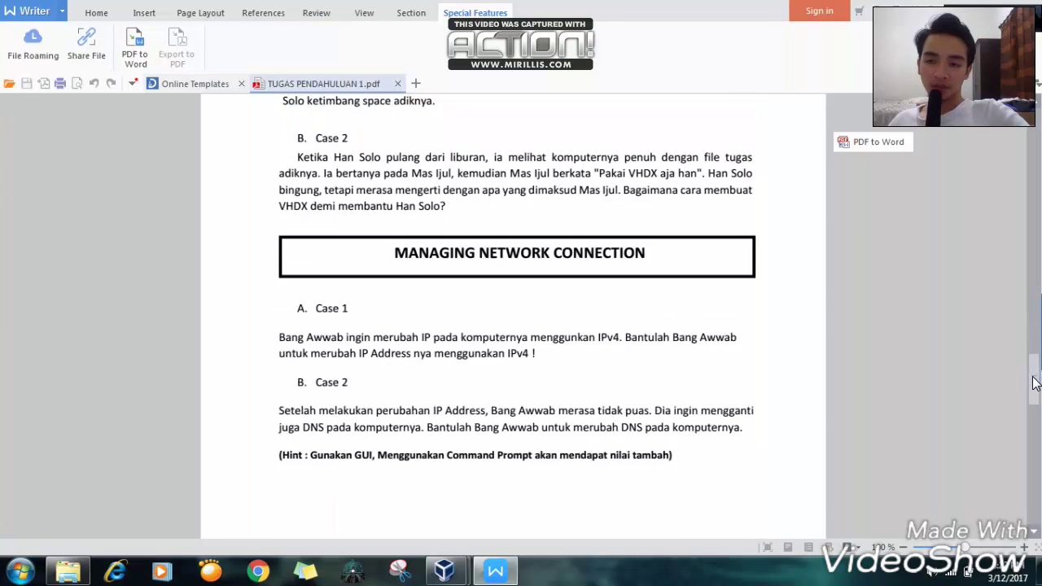
scroll(751, 302, "up", 5)
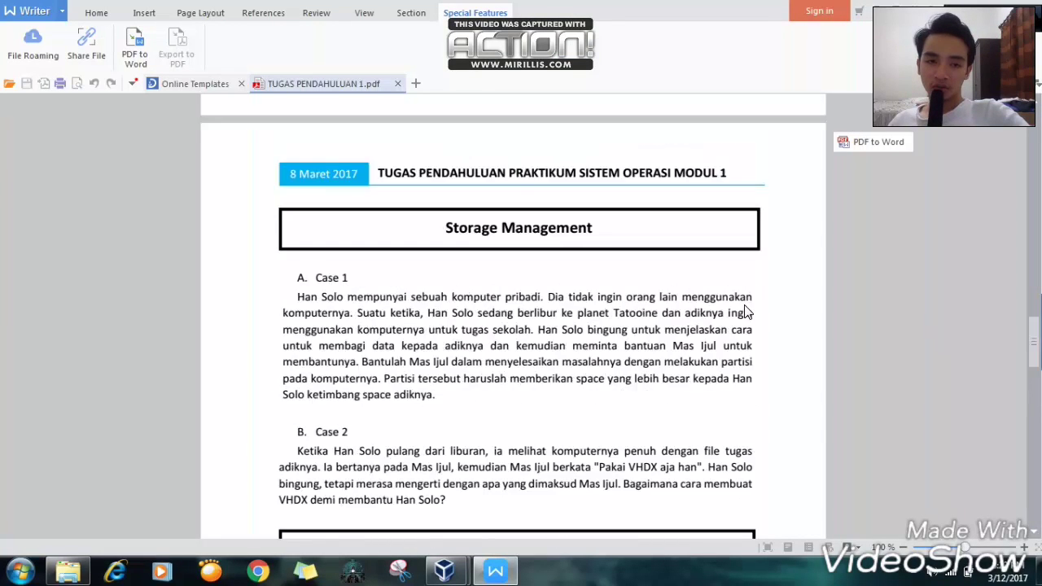
scroll(379, 298, "down", 2)
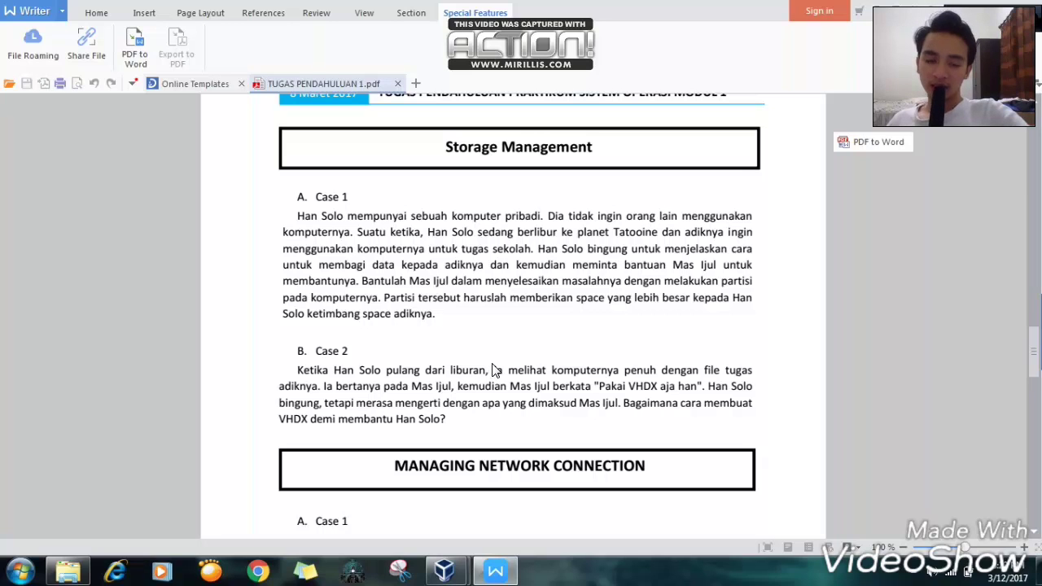
mouse_move(490, 567)
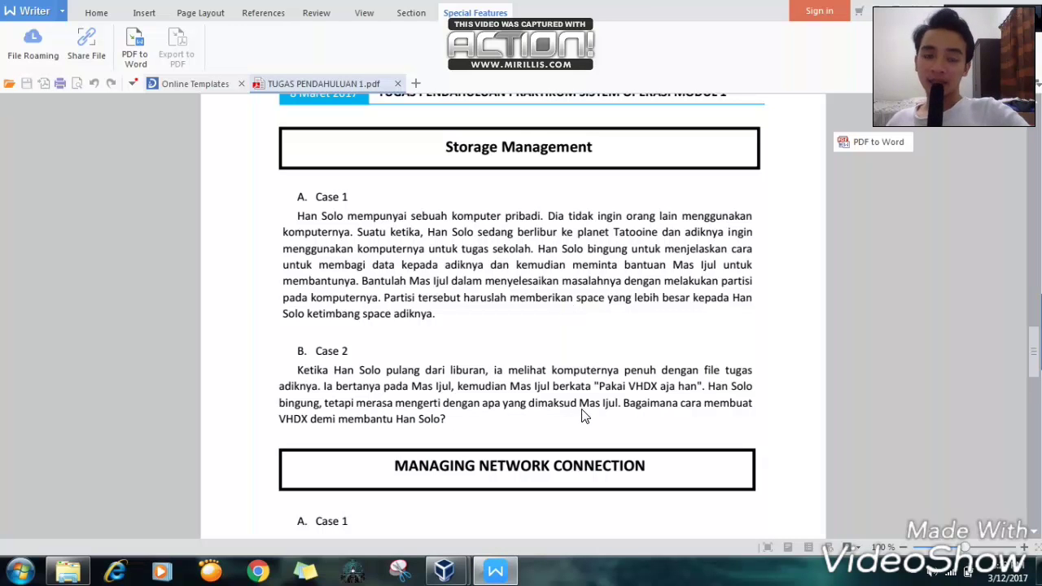
left_click(495, 571)
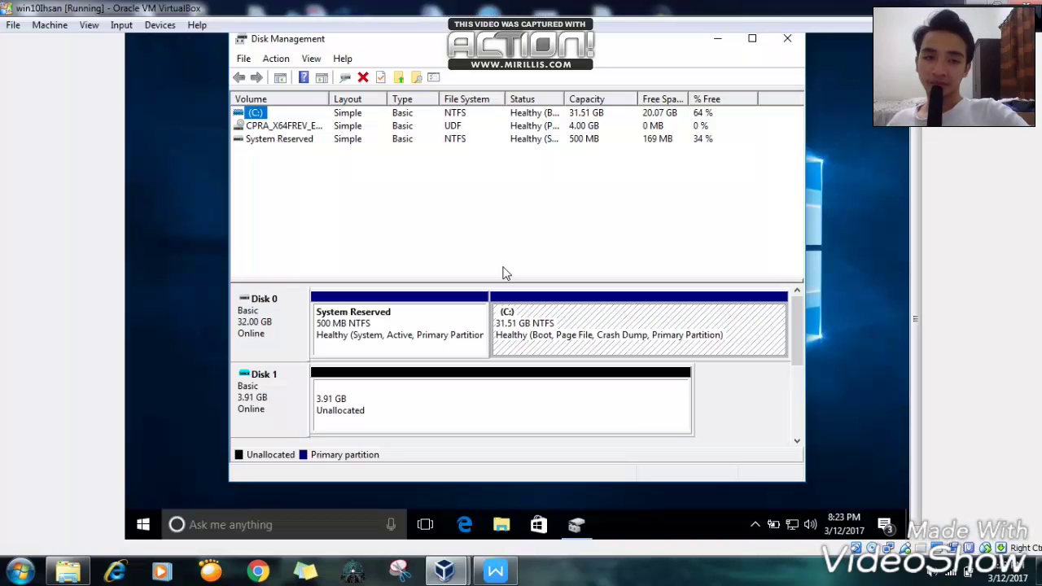
- Close Disk Management and reopen it by searching 'partition' in the taskbar
left_click(789, 39)
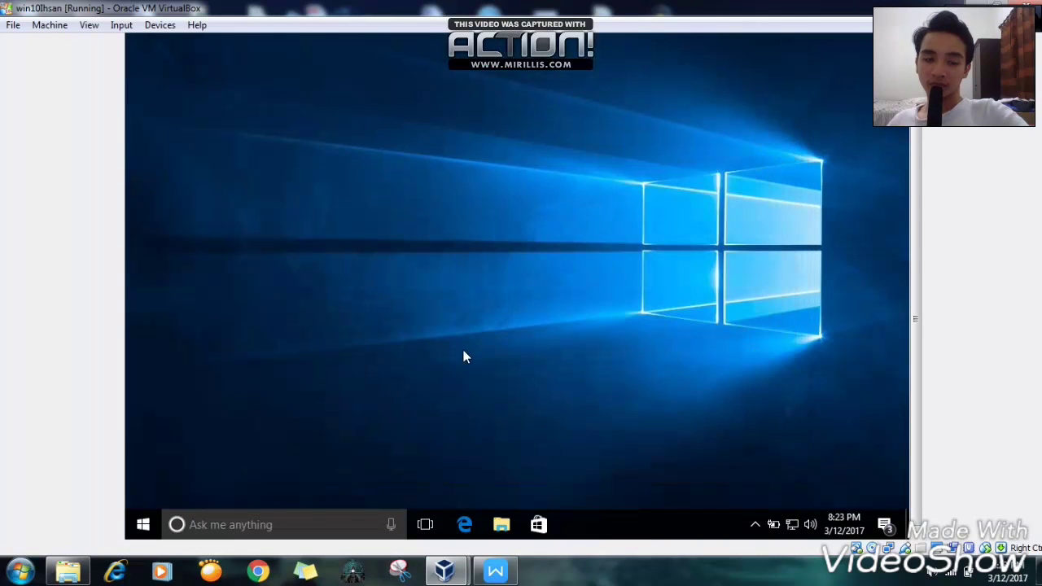
left_click(250, 524)
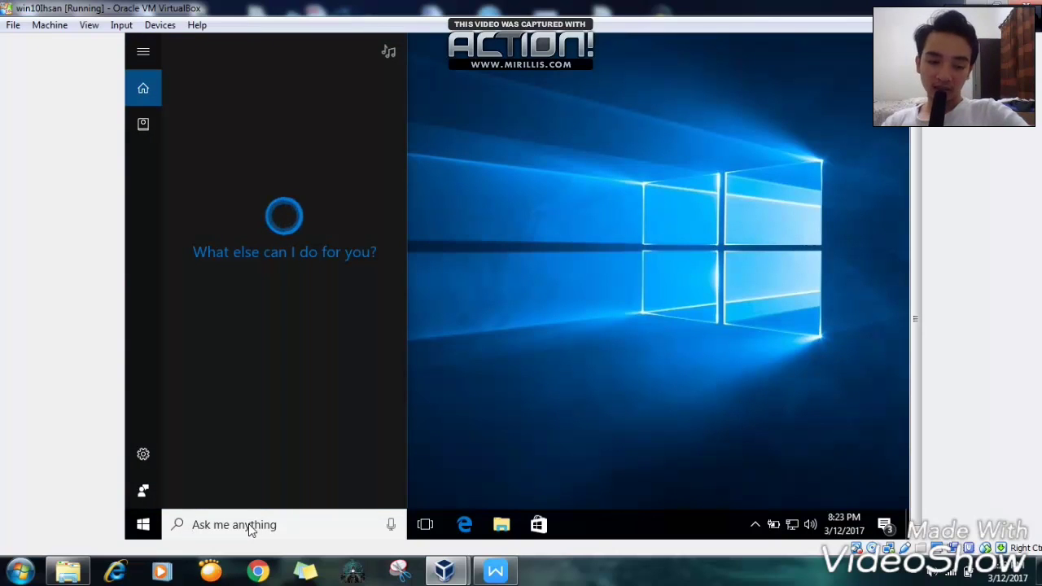
type("p")
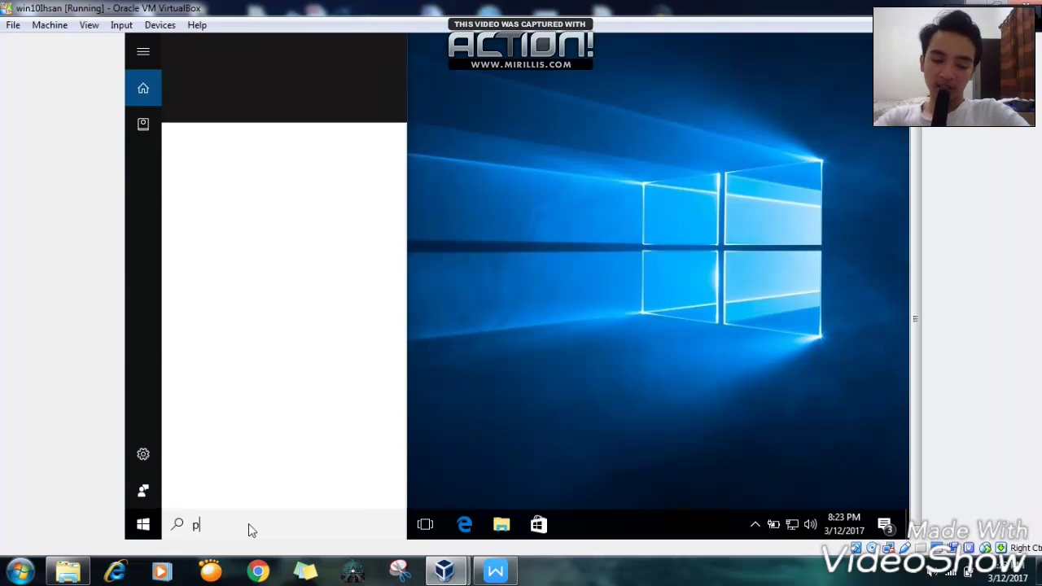
type("artitio")
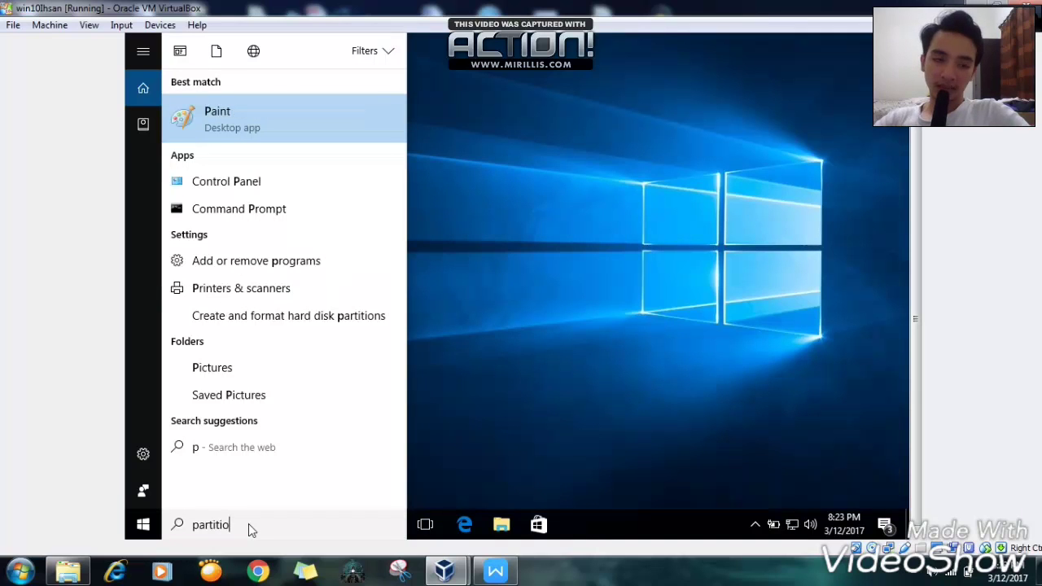
type("n")
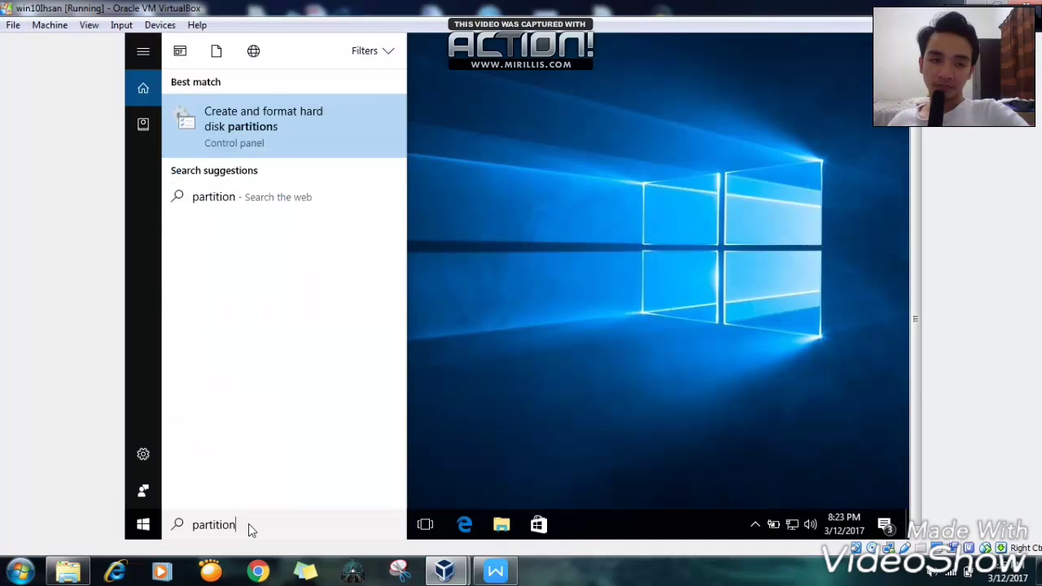
left_click(255, 142)
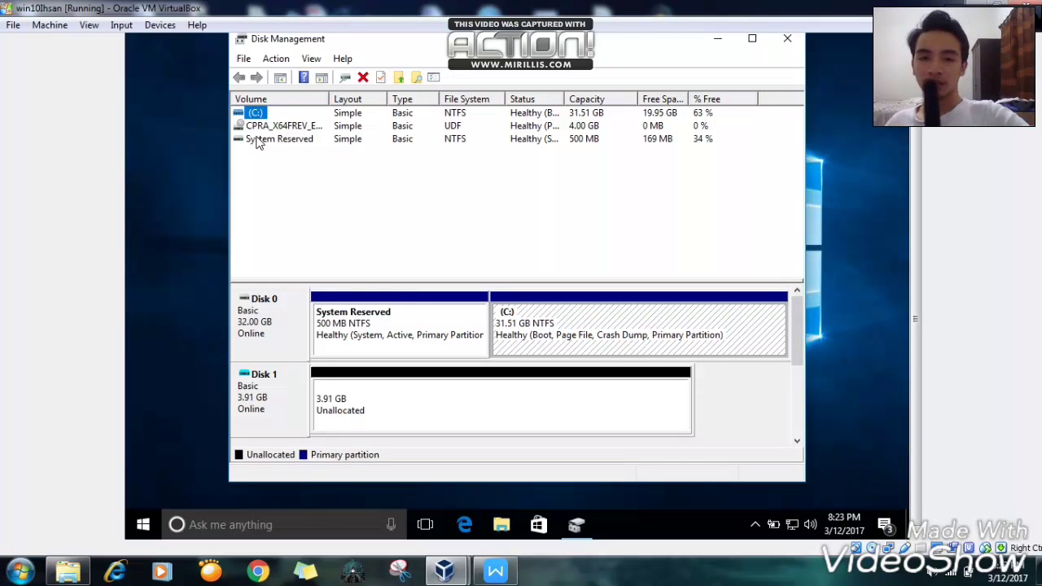
- Shrink the C: partition by 4000 MB in Disk Management
left_click(552, 323)
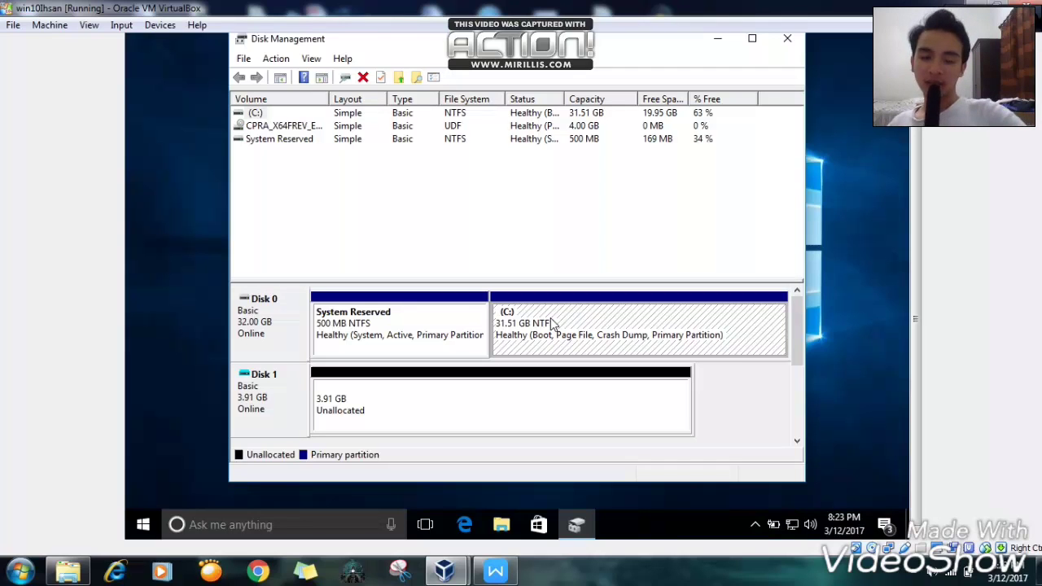
right_click(550, 323)
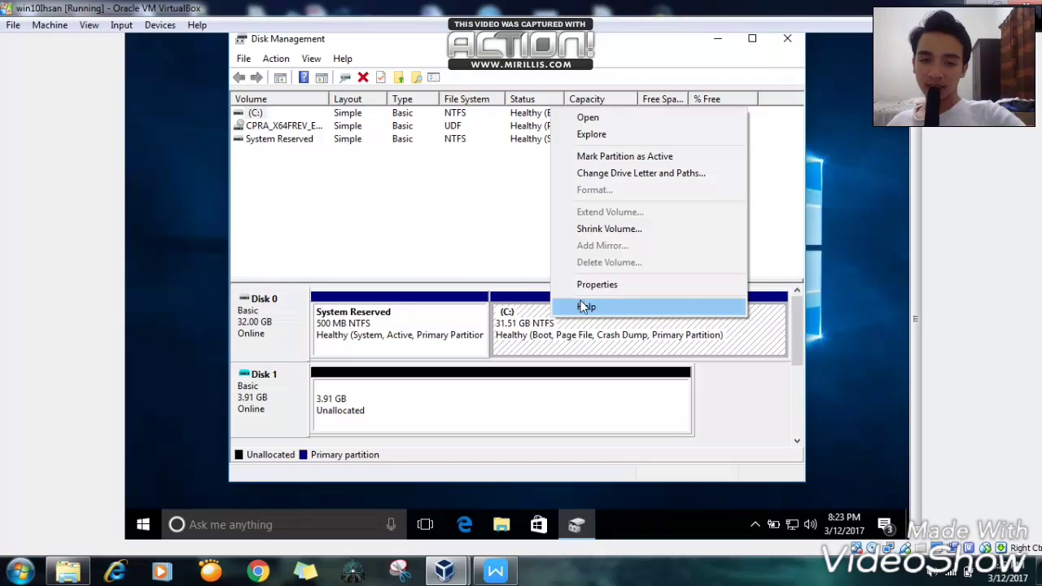
left_click(616, 231)
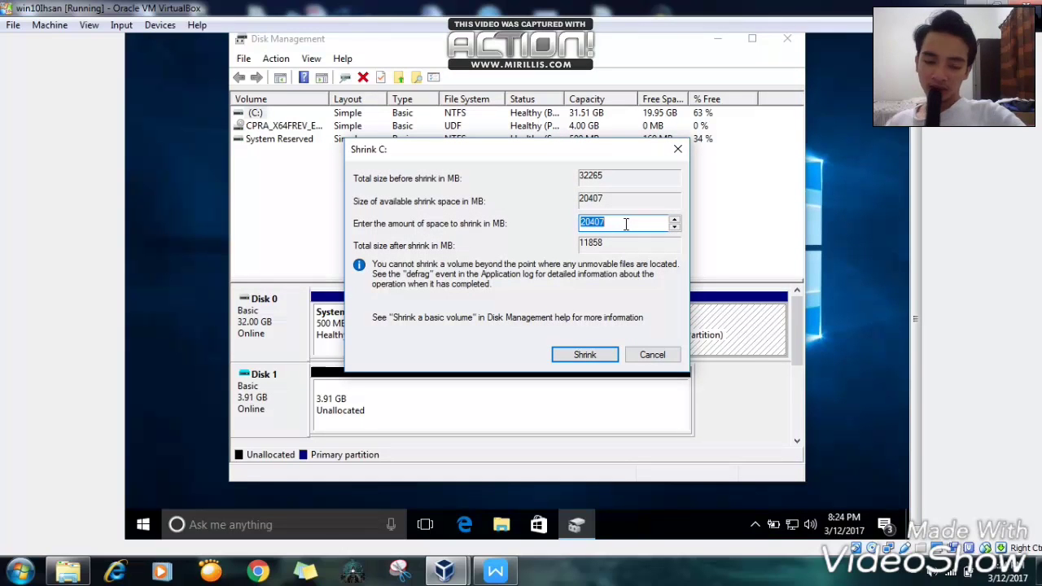
type("4")
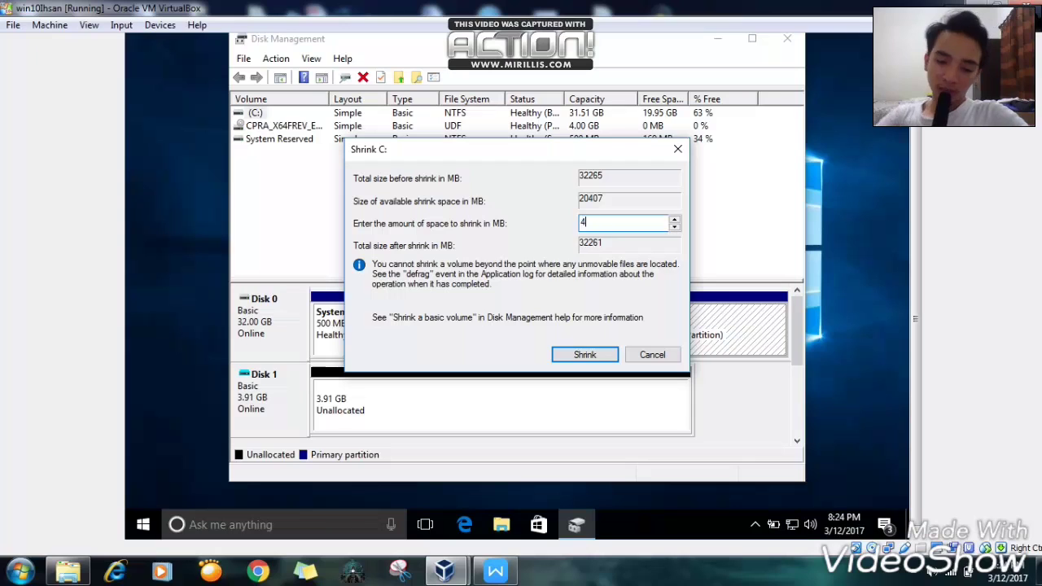
type("000")
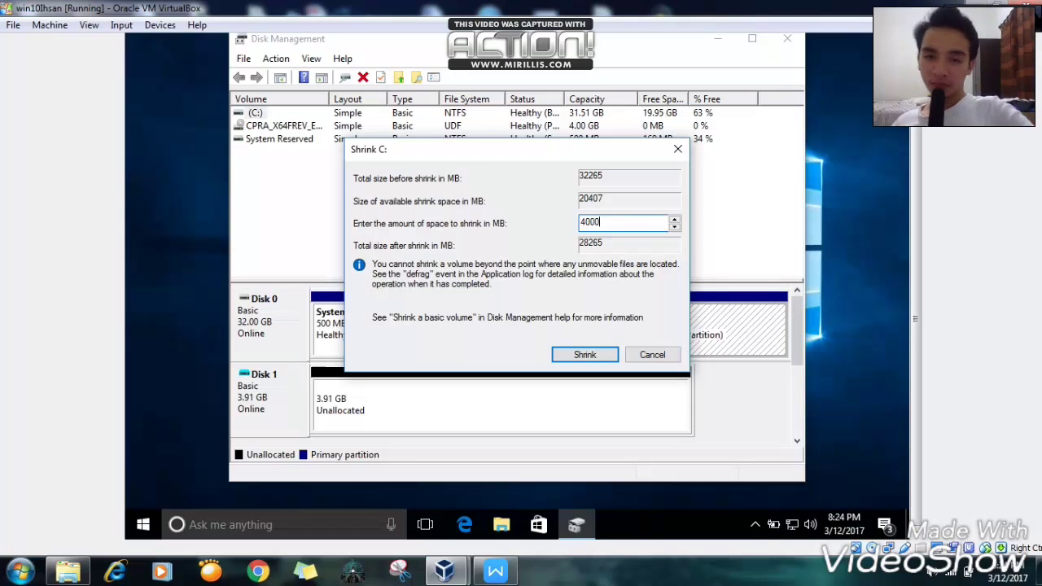
left_click(585, 355)
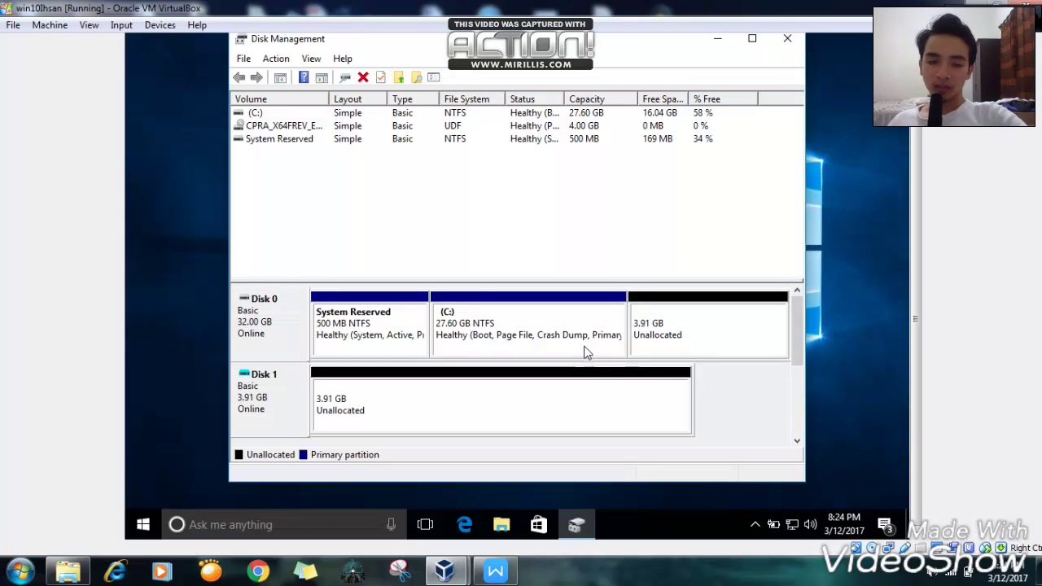
- Create a 4000 MB NTFS simple volume with drive letter X in Disk 0's unallocated space
left_click(694, 319)
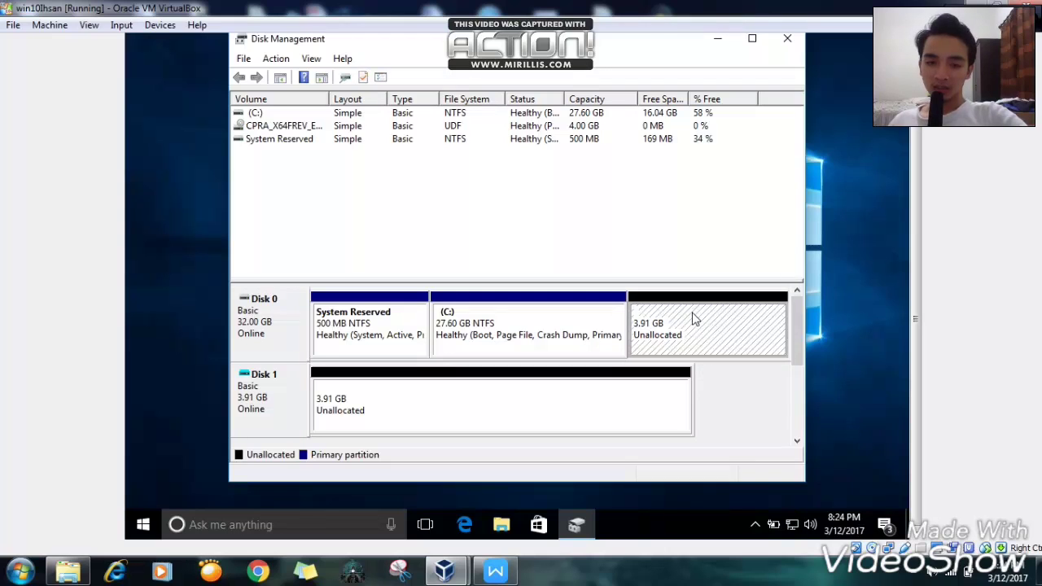
right_click(693, 319)
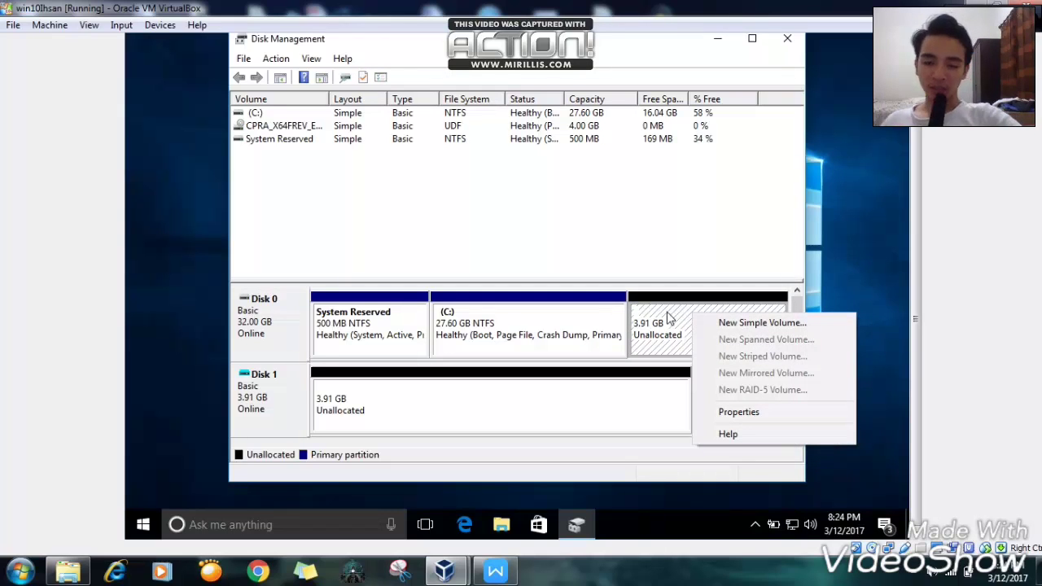
left_click(762, 324)
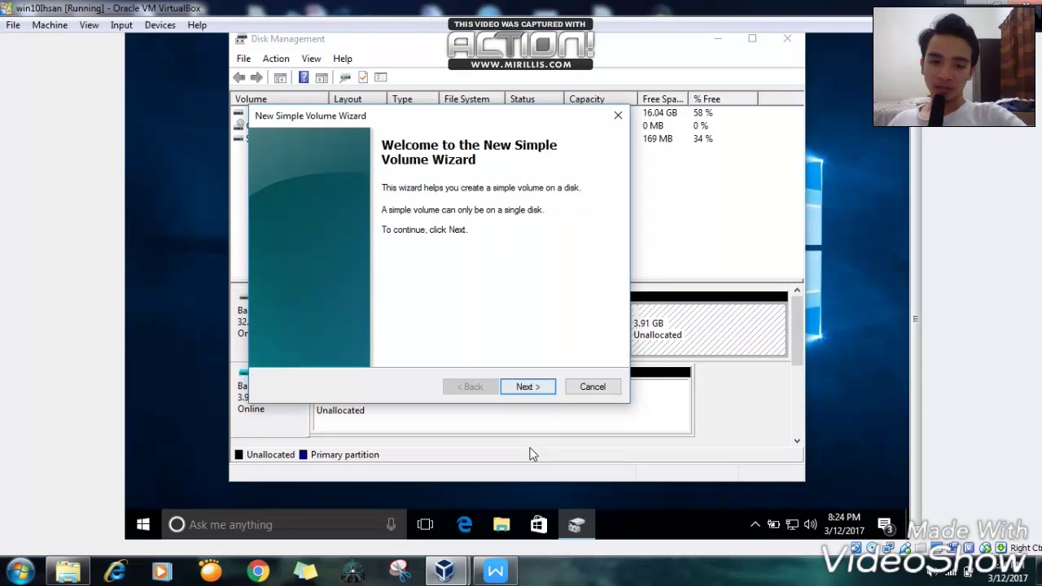
left_click(534, 388)
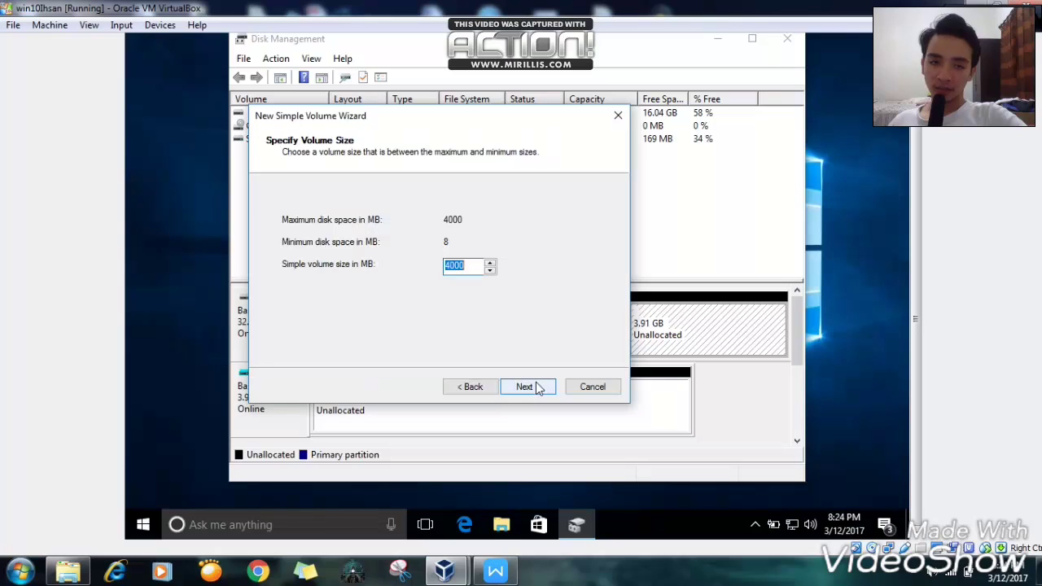
left_click(534, 388)
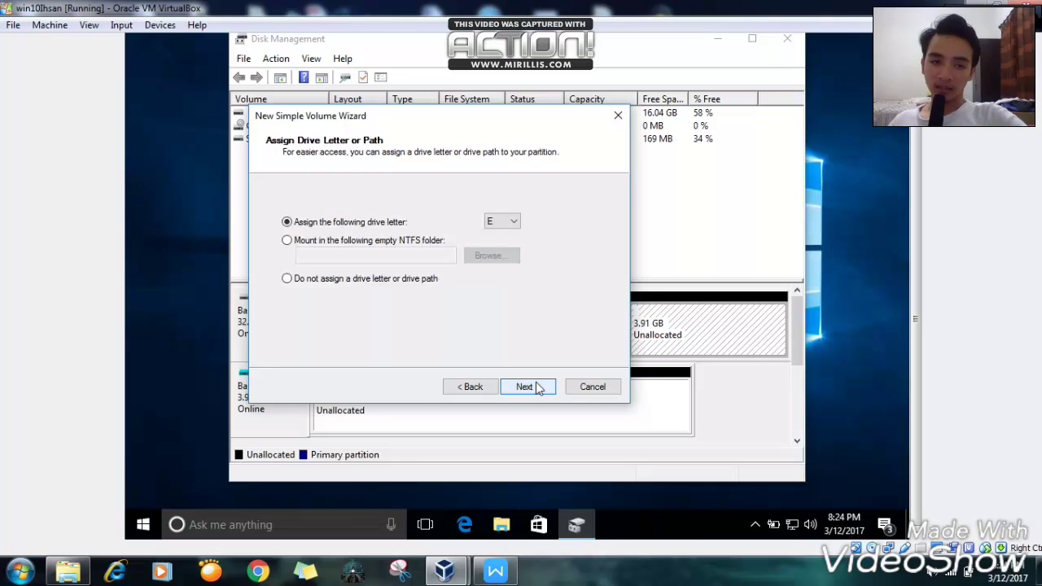
left_click(505, 222)
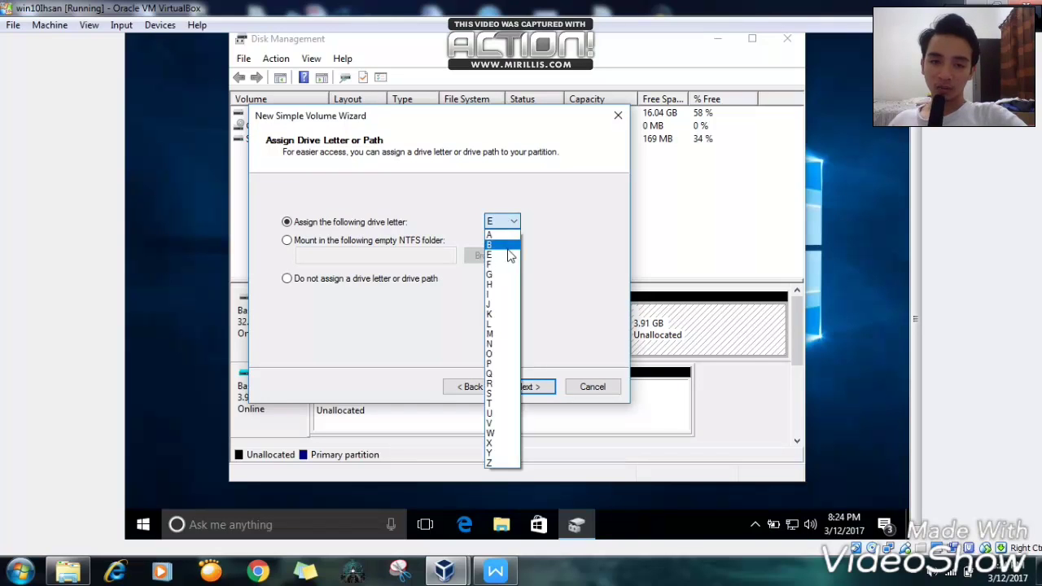
left_click(499, 443)
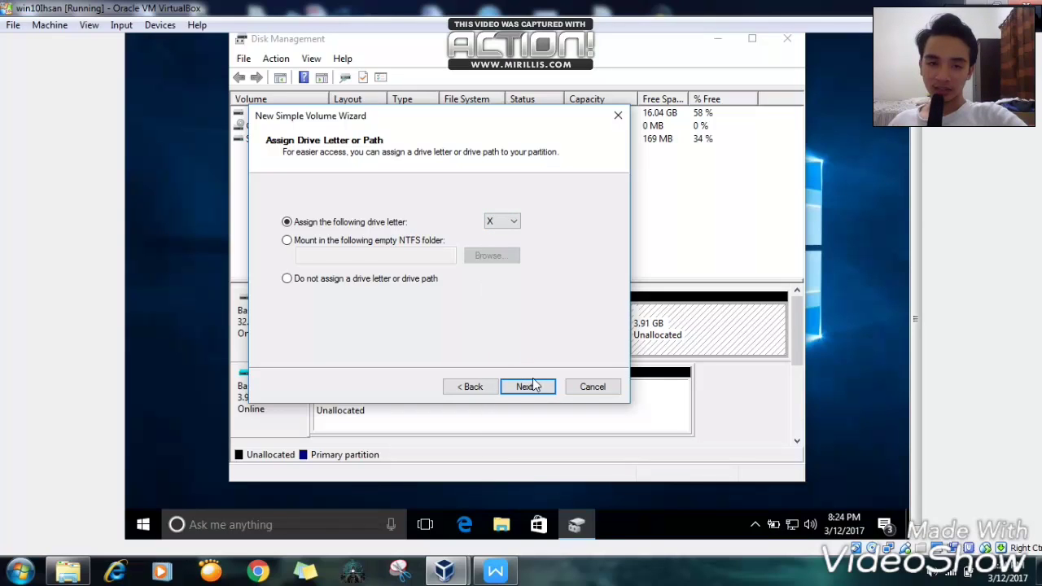
left_click(535, 388)
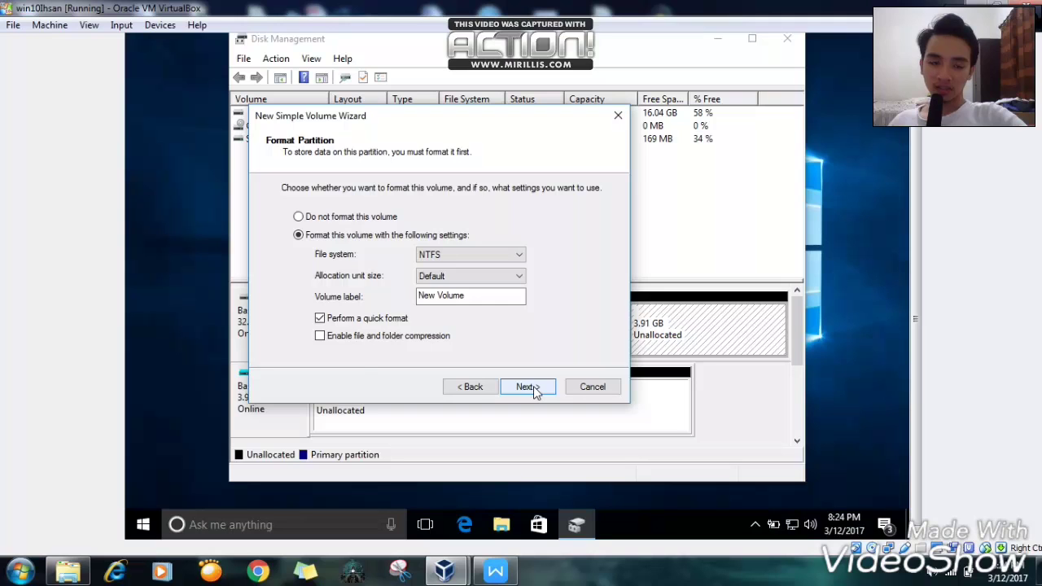
left_click(530, 388)
left_click(534, 389)
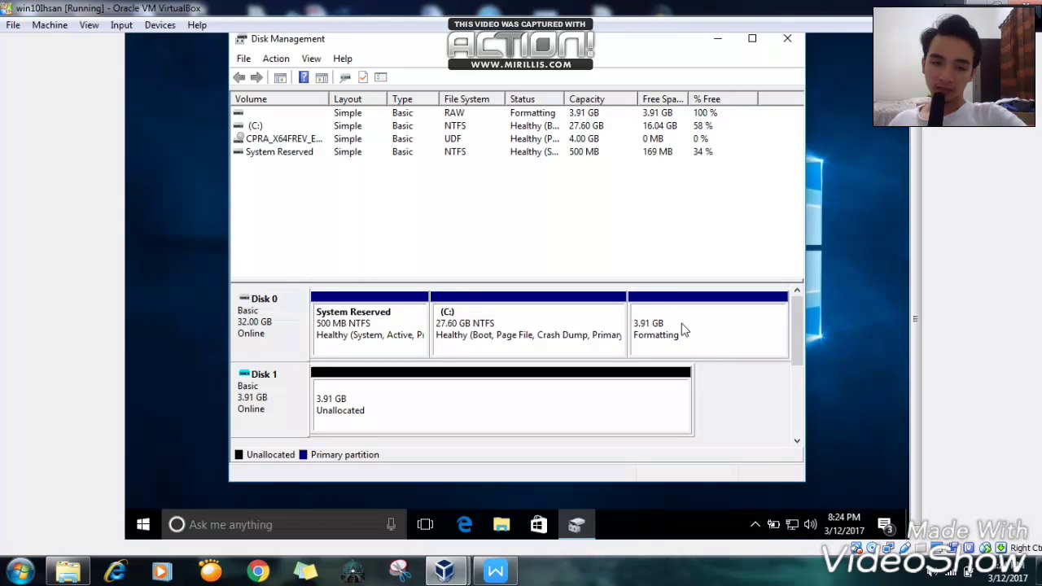
left_click(681, 324)
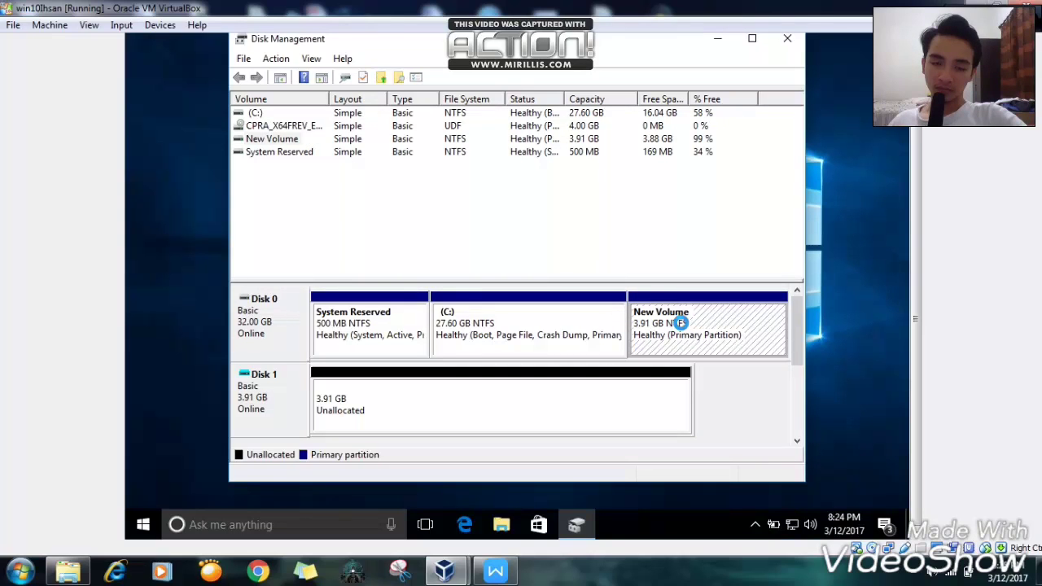
right_click(682, 325)
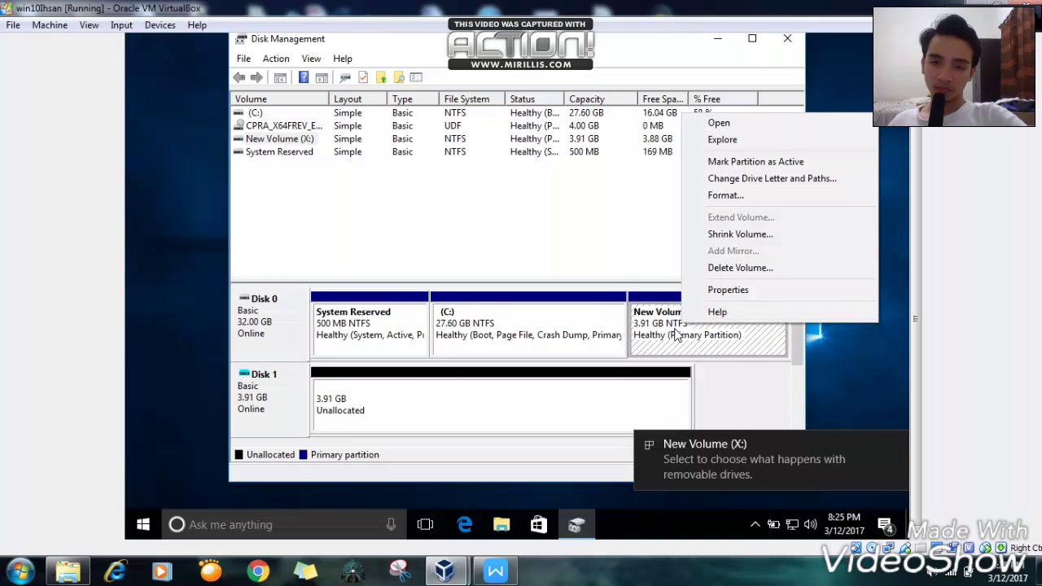
- Dismiss the New Volume context menu and close Disk Management
left_click(675, 332)
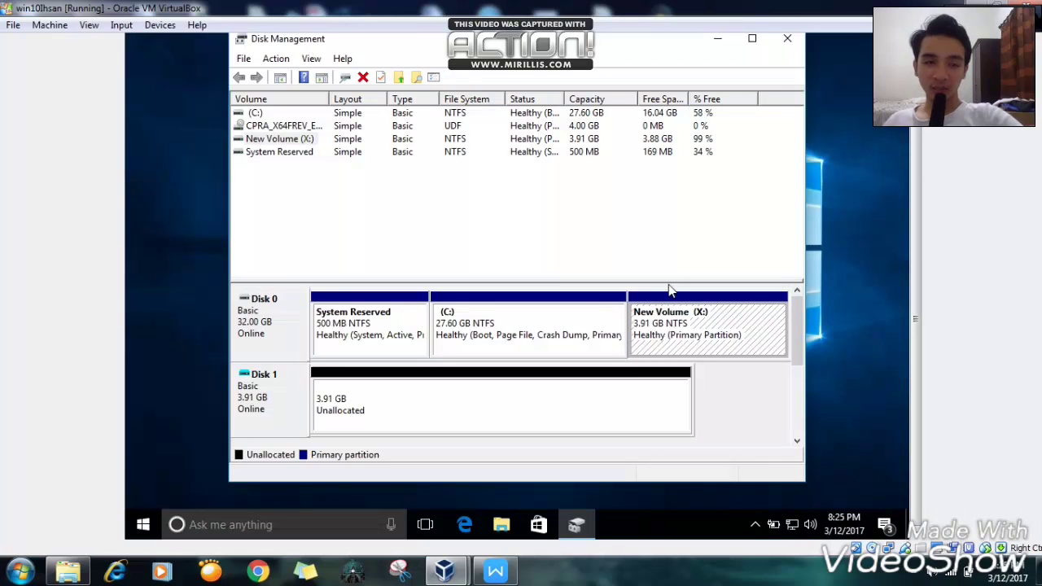
left_click(788, 39)
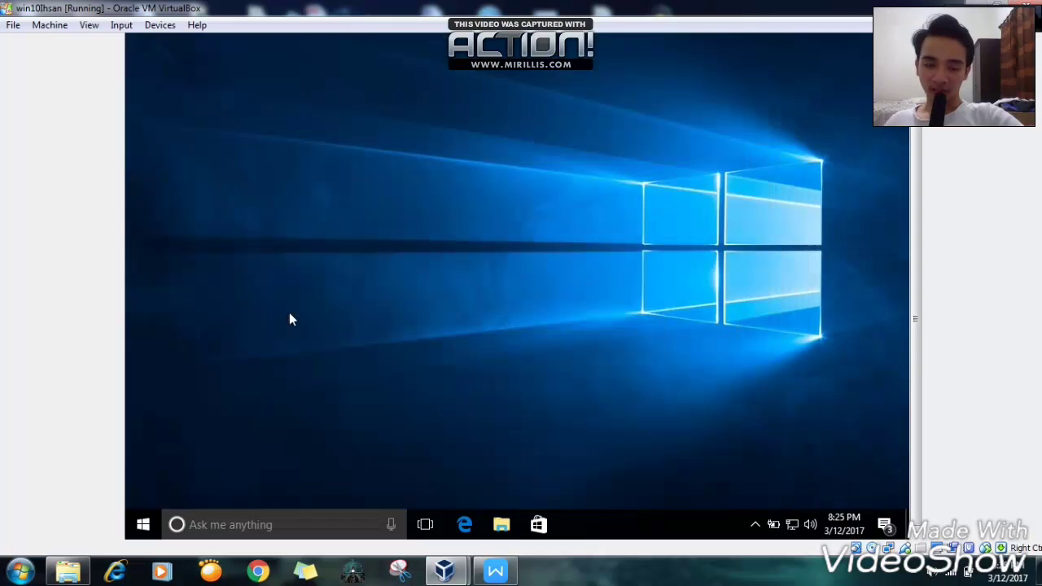
- Browse New Volume (X:) in File Explorer, then view This PC showing X: with 3.87 GB free
left_click(501, 526)
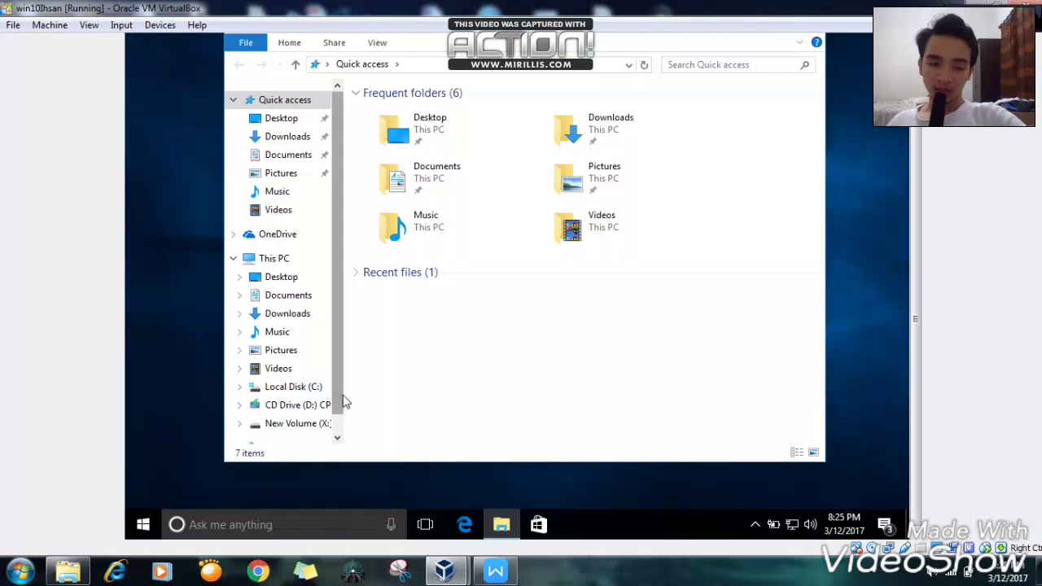
scroll(337, 424, "down", 2)
left_click(301, 393)
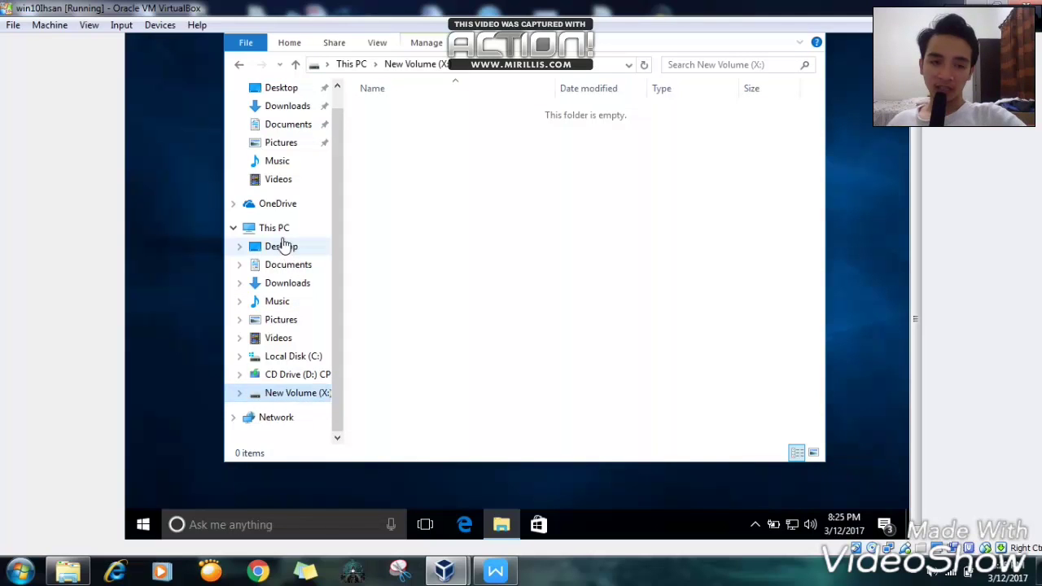
left_click(278, 230)
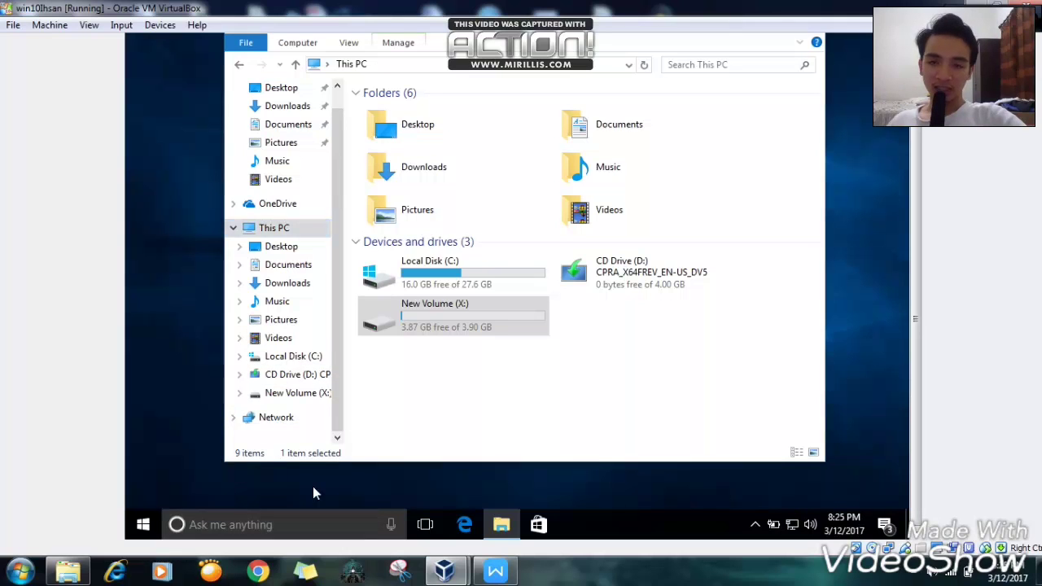
key("super")
- Search Start for 'part', cancel the search, and return to the This PC window
type("p")
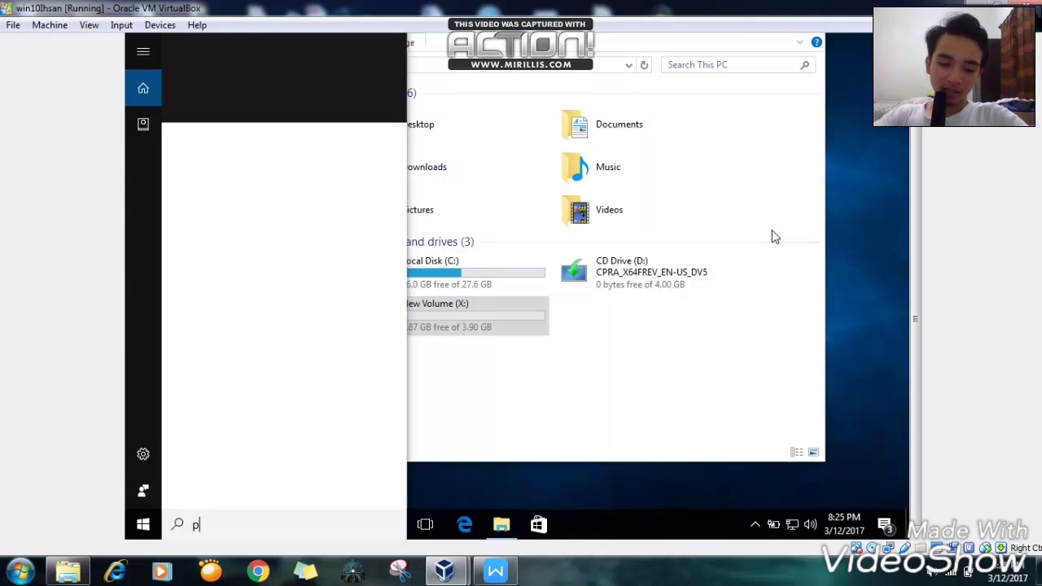
type("art")
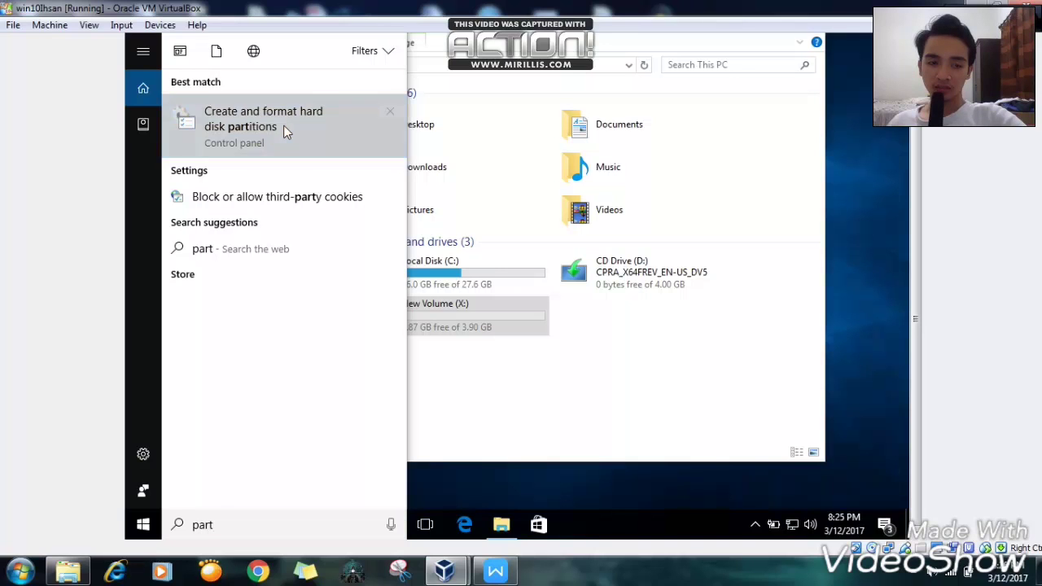
key("Escape")
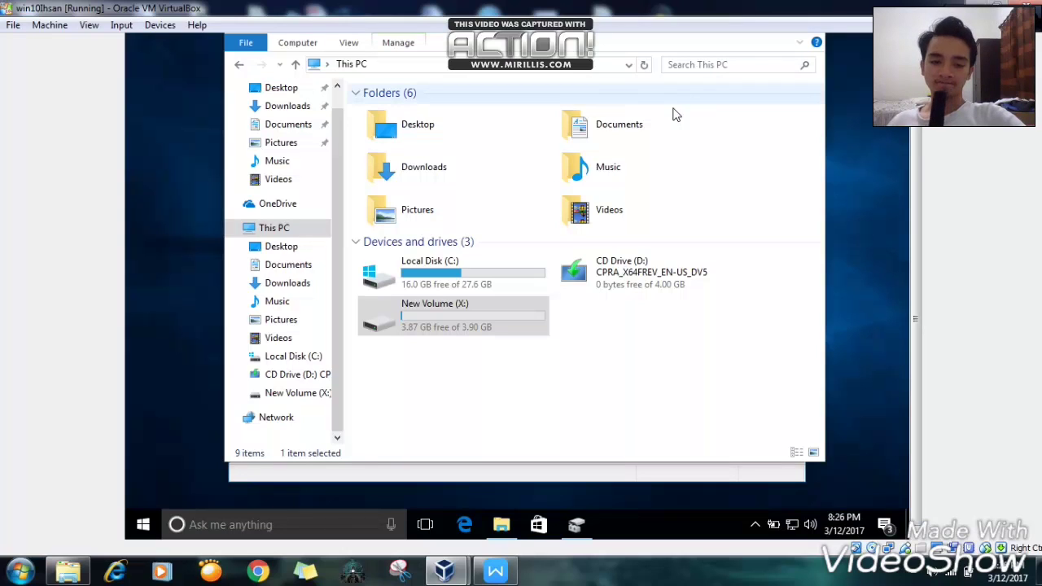
left_click(756, 73)
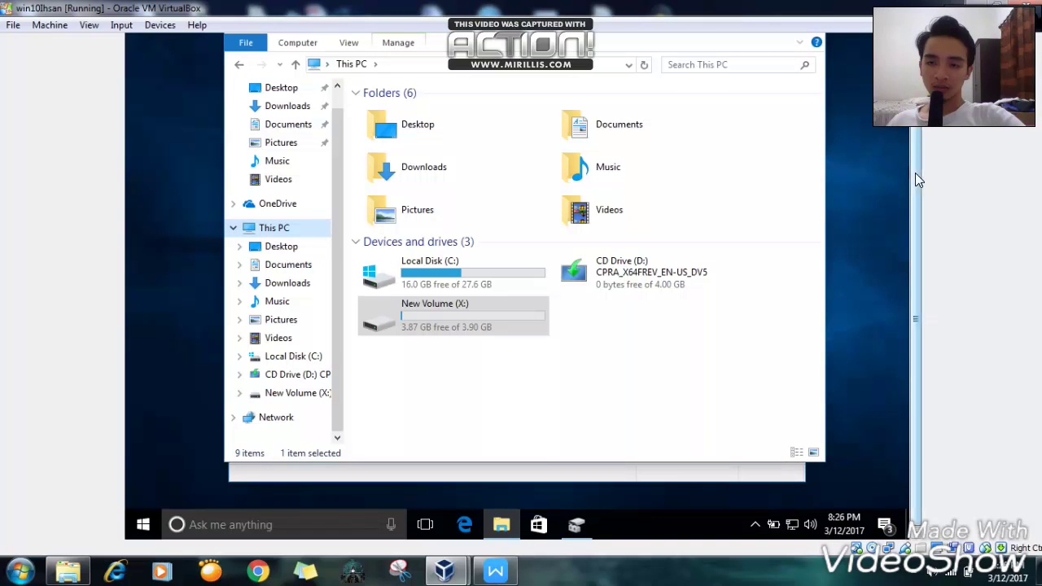
left_click_drag(915, 174, 918, 157)
- Close the This PC window, shift Disk Management slightly right, and open its Action menu
left_click(807, 46)
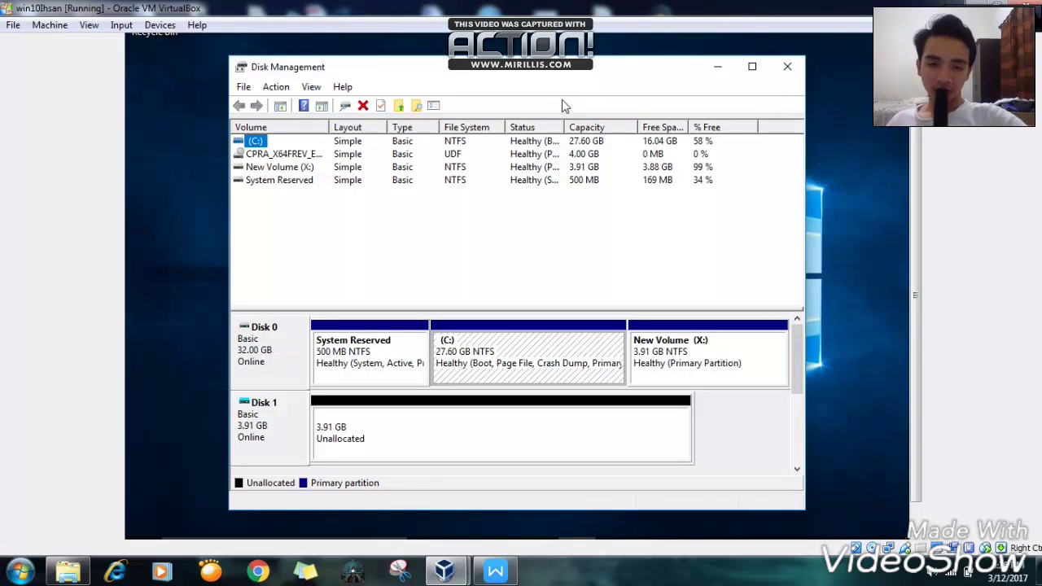
left_click_drag(516, 76, 569, 74)
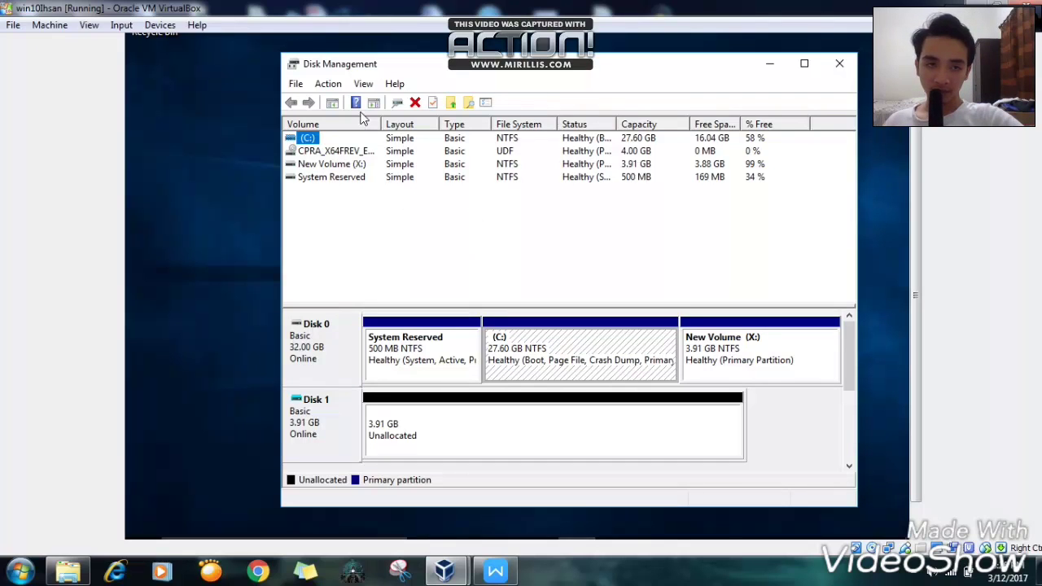
left_click(327, 84)
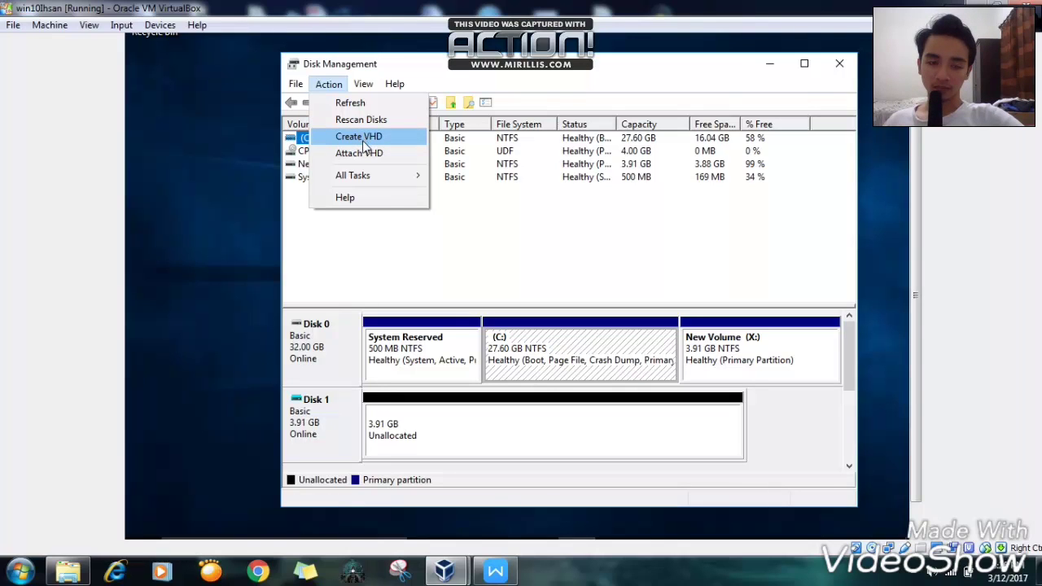
- Create and attach a 4000 MB VHDX virtual disk saved as 'case 2' in Documents
left_click(364, 140)
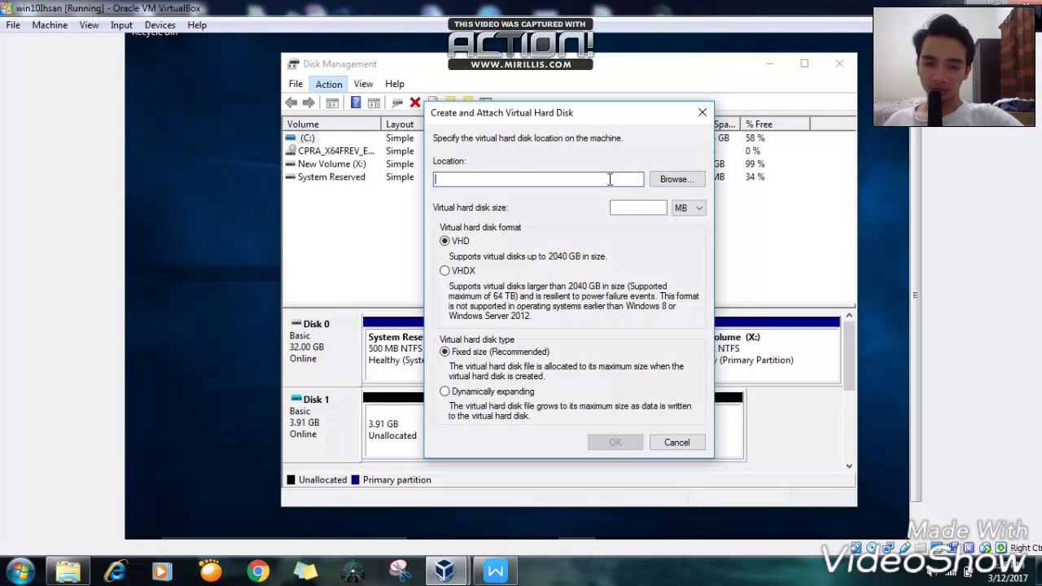
left_click(445, 273)
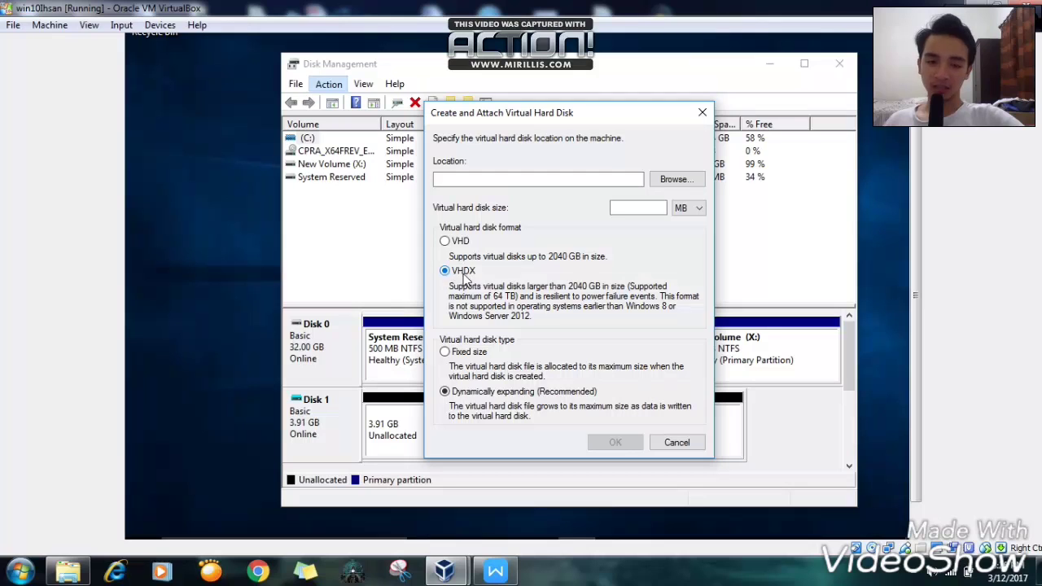
left_click(664, 187)
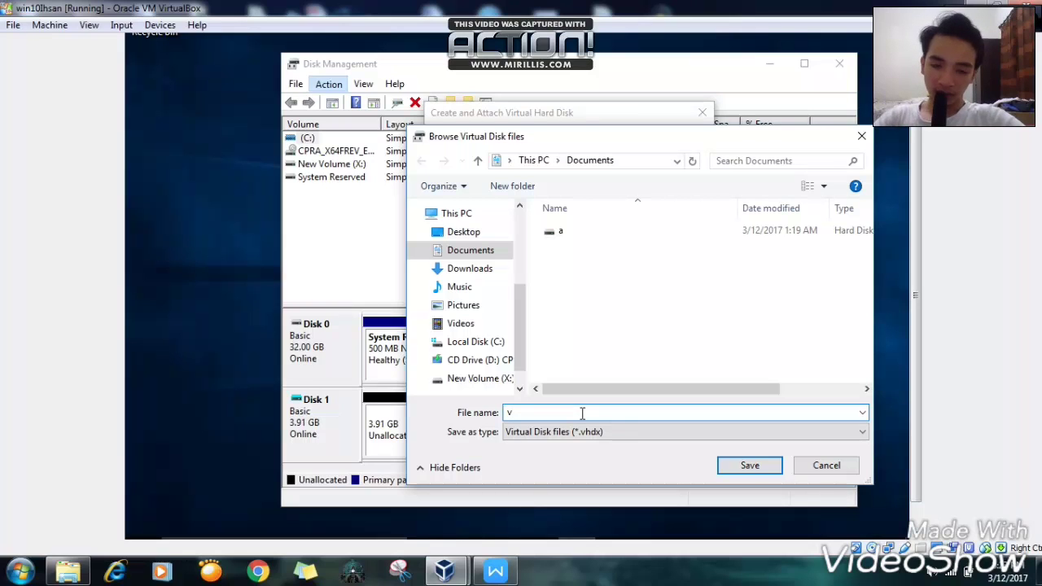
type("se 2")
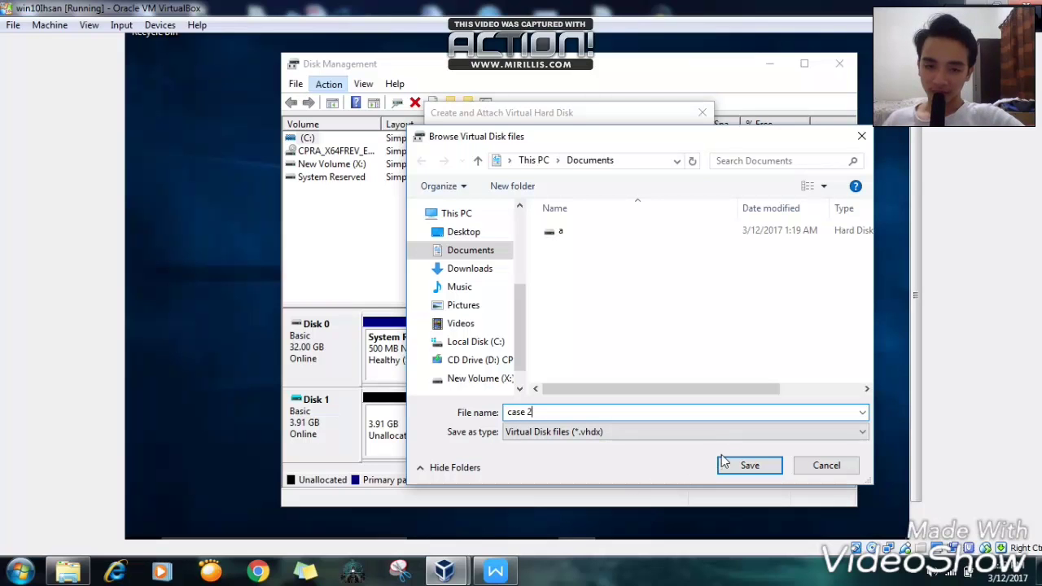
left_click(745, 465)
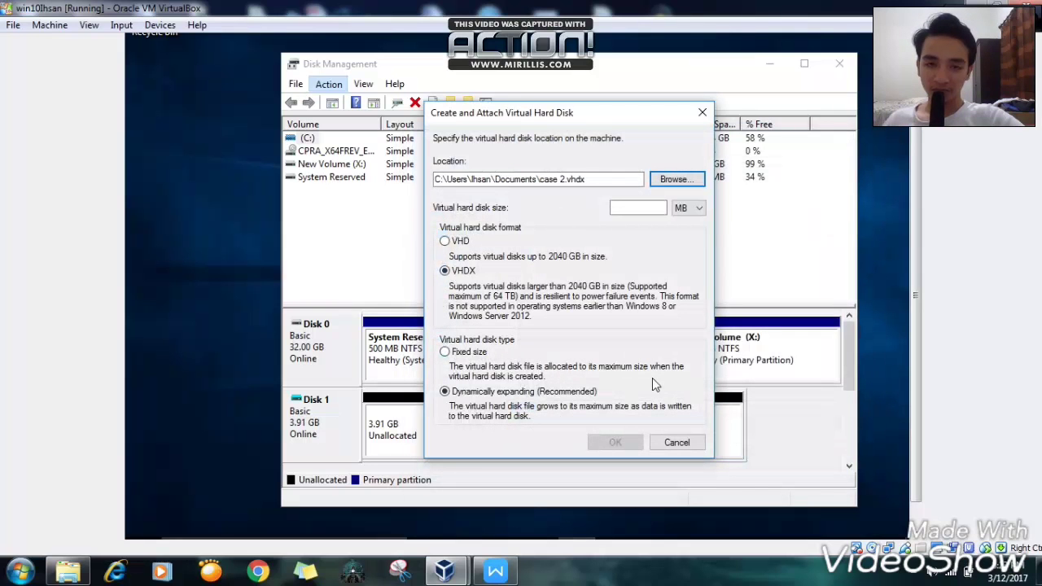
left_click(689, 209)
left_click(682, 218)
left_click(655, 207)
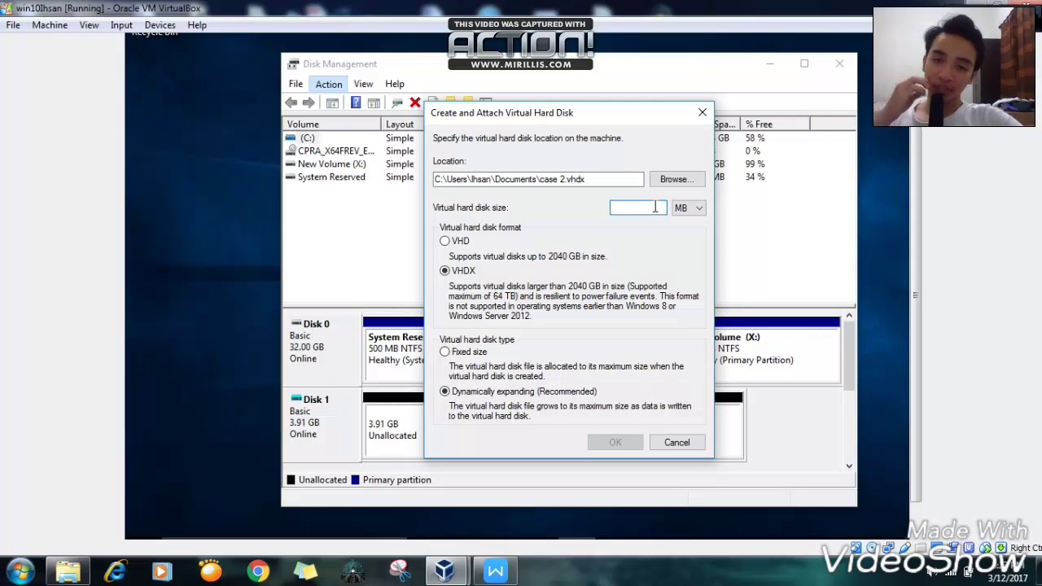
type("4000")
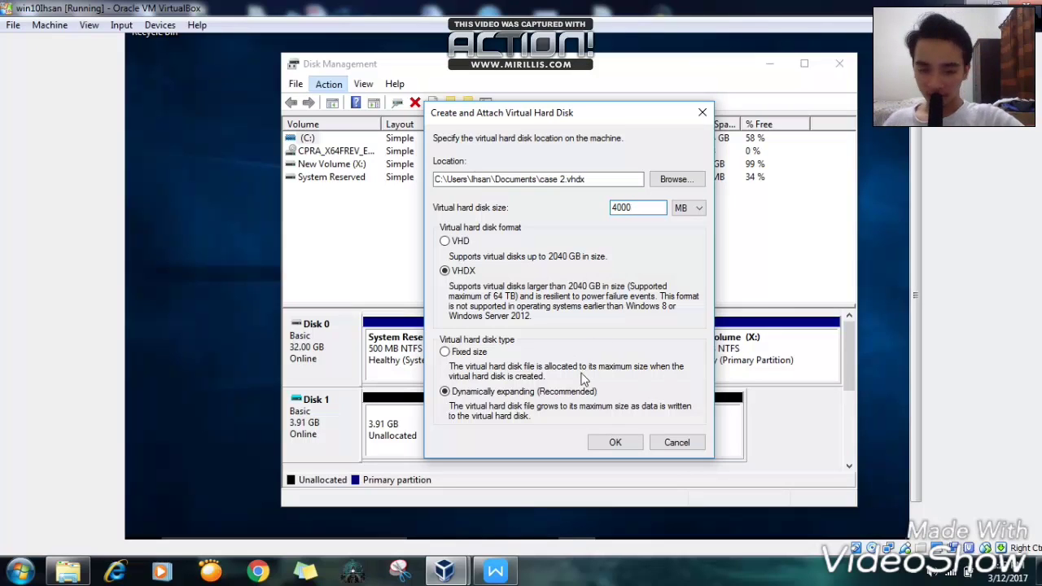
left_click(613, 440)
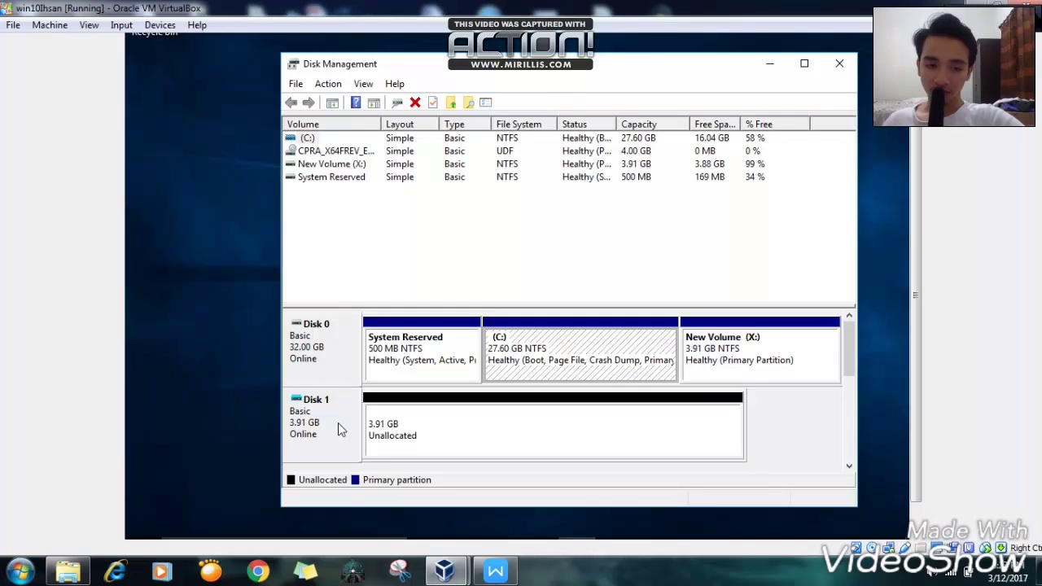
- Make a simple volume from Disk 1's unallocated space: maximum 3997 MB, letter E, NTFS defaults
right_click(426, 432)
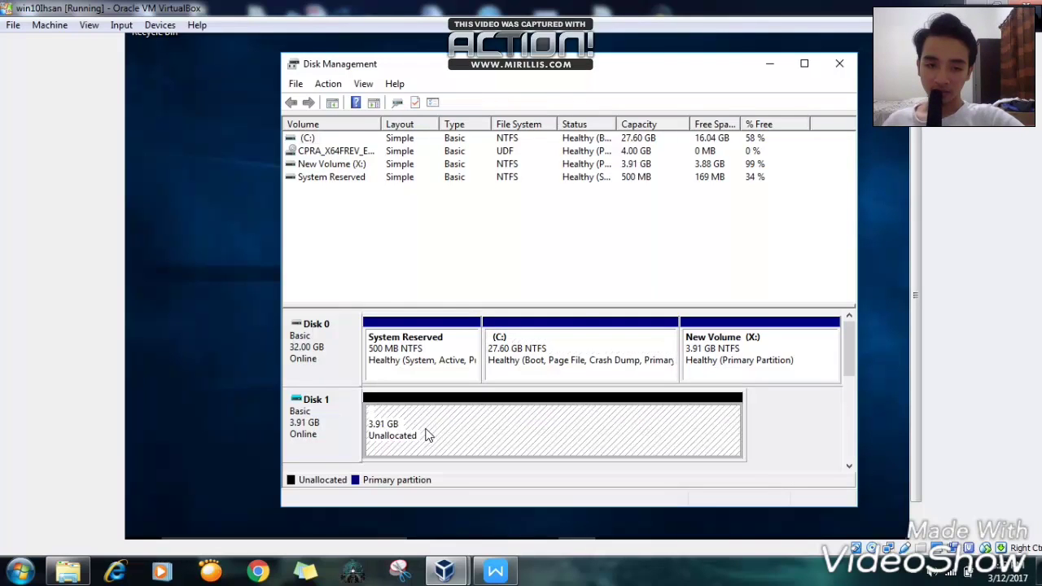
left_click(300, 425)
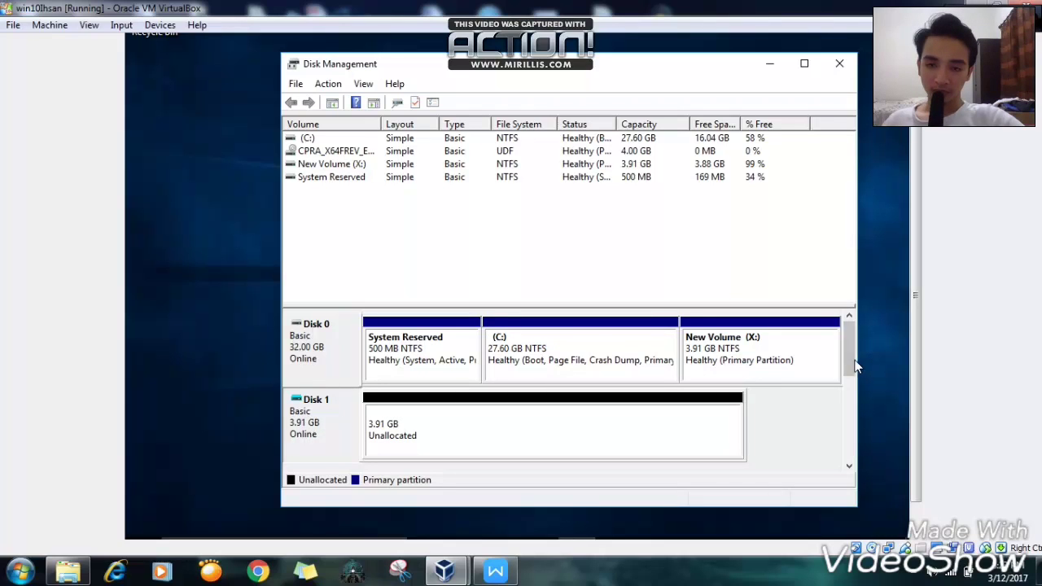
right_click(599, 412)
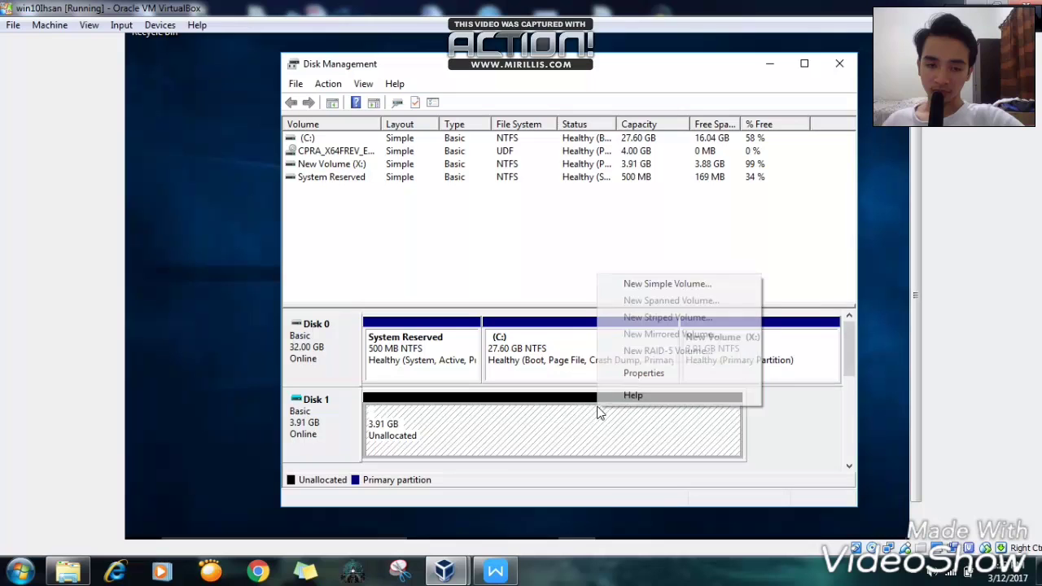
left_click(681, 284)
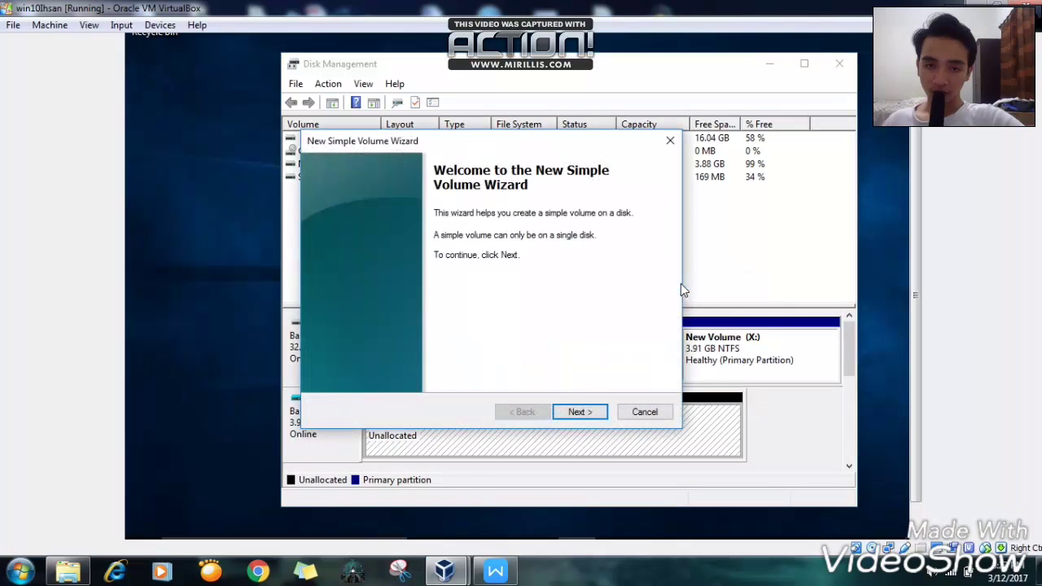
left_click(576, 413)
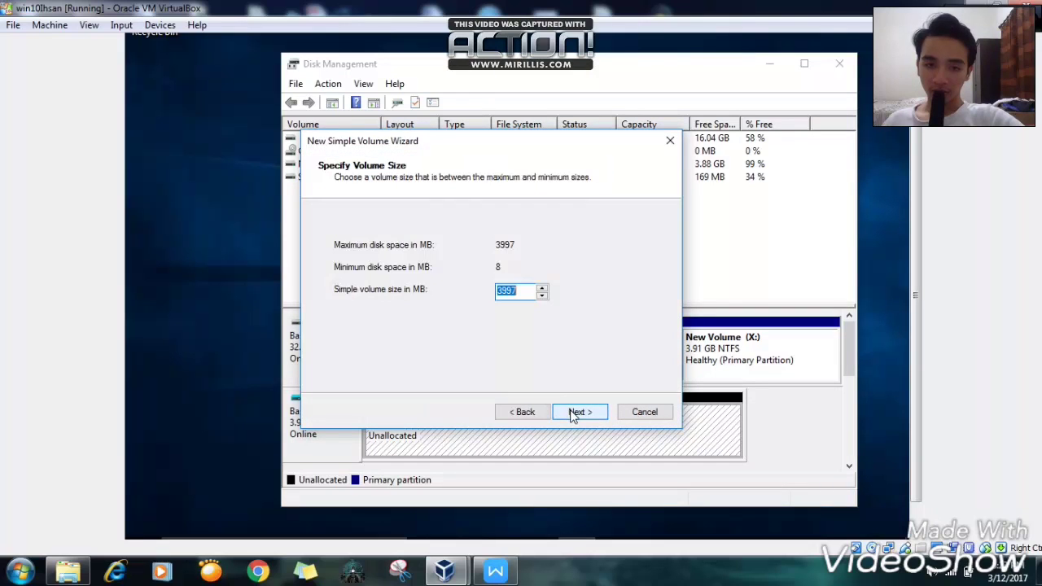
left_click(577, 413)
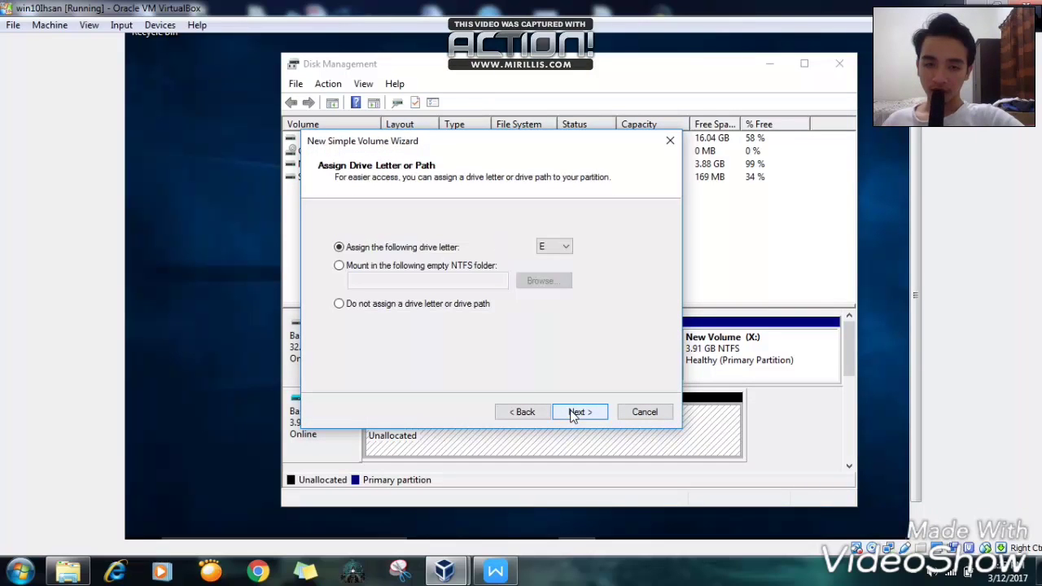
left_click(575, 413)
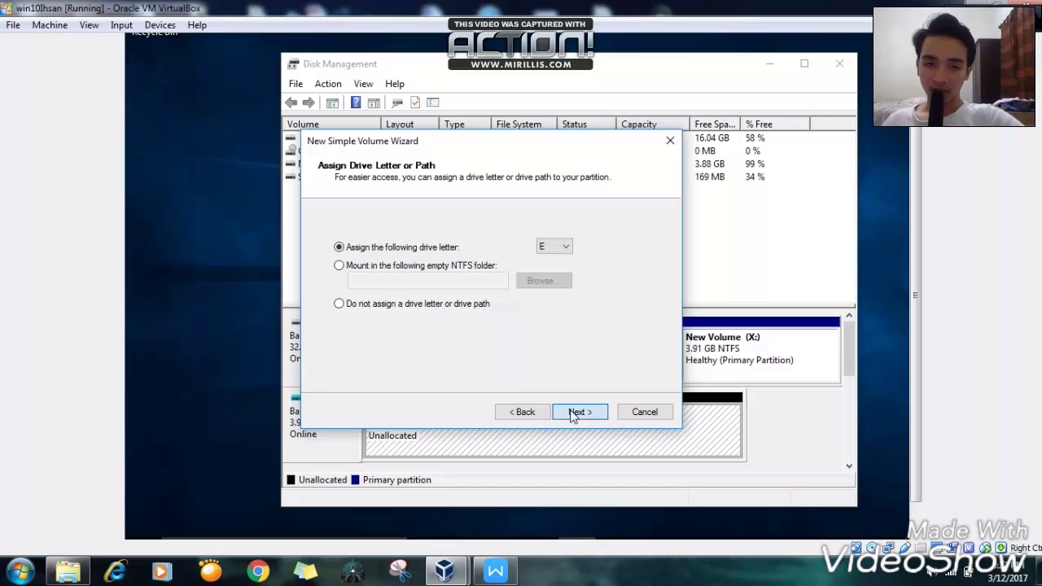
left_click(576, 412)
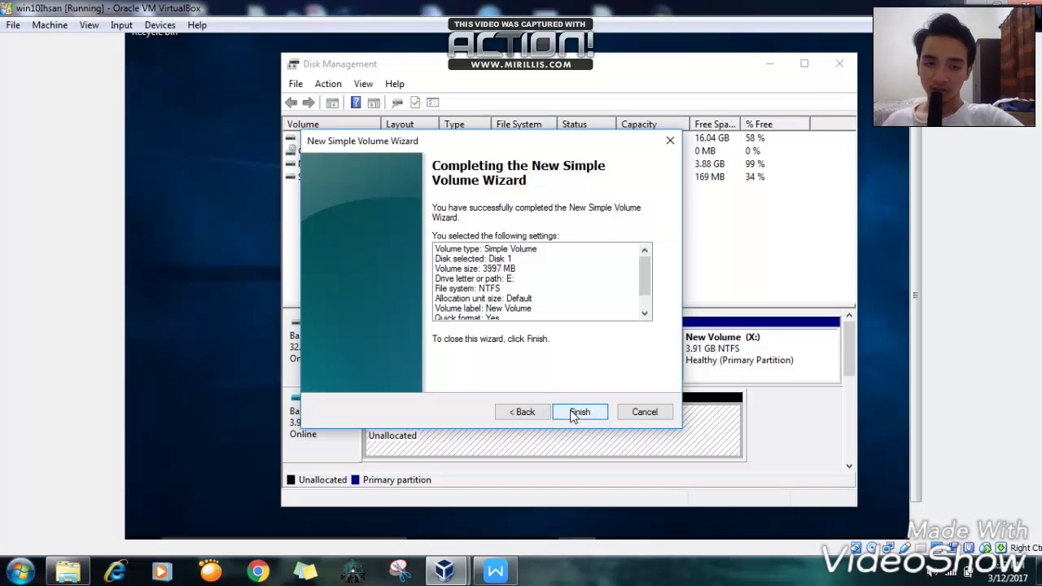
left_click(574, 412)
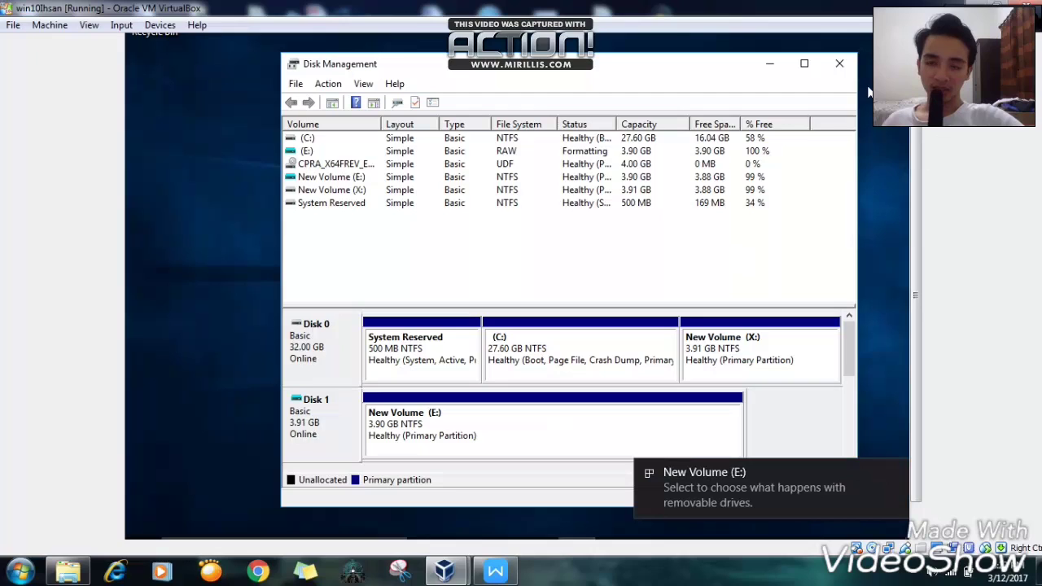
- Open the new E: drive from its notification, then return to This PC and select New Volume (X:)
left_click(740, 502)
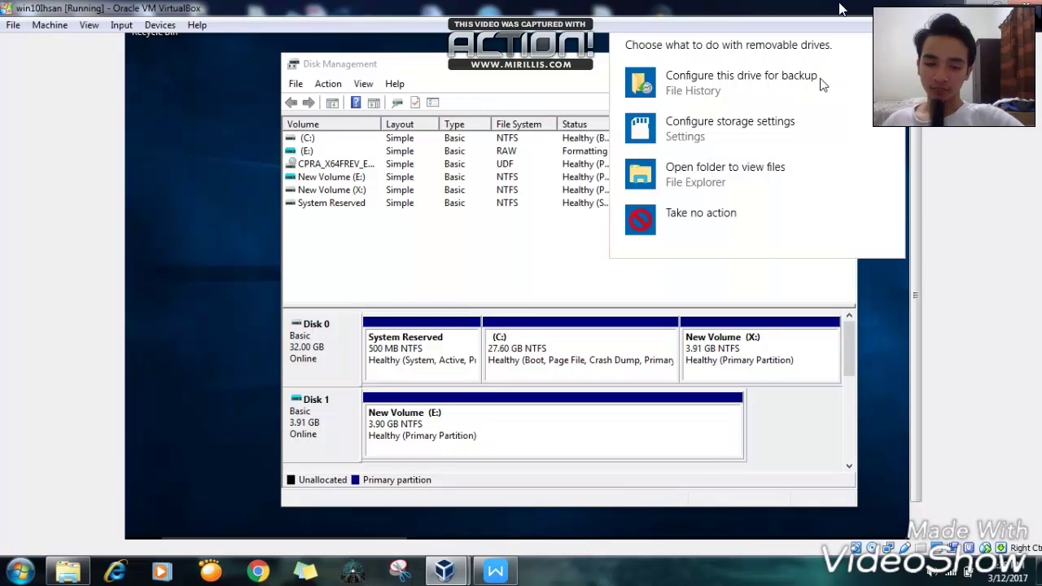
left_click(694, 177)
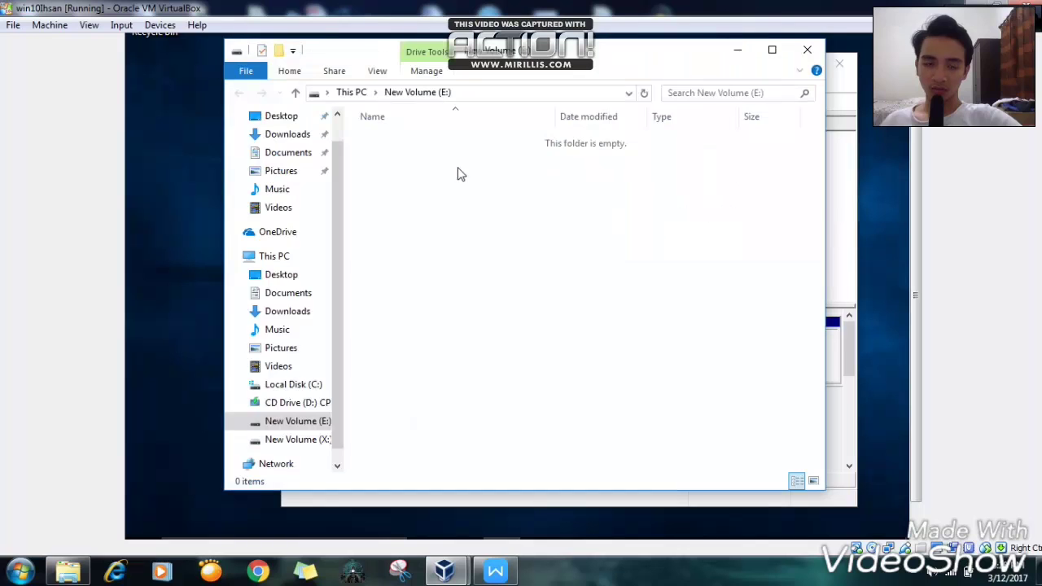
left_click(281, 259)
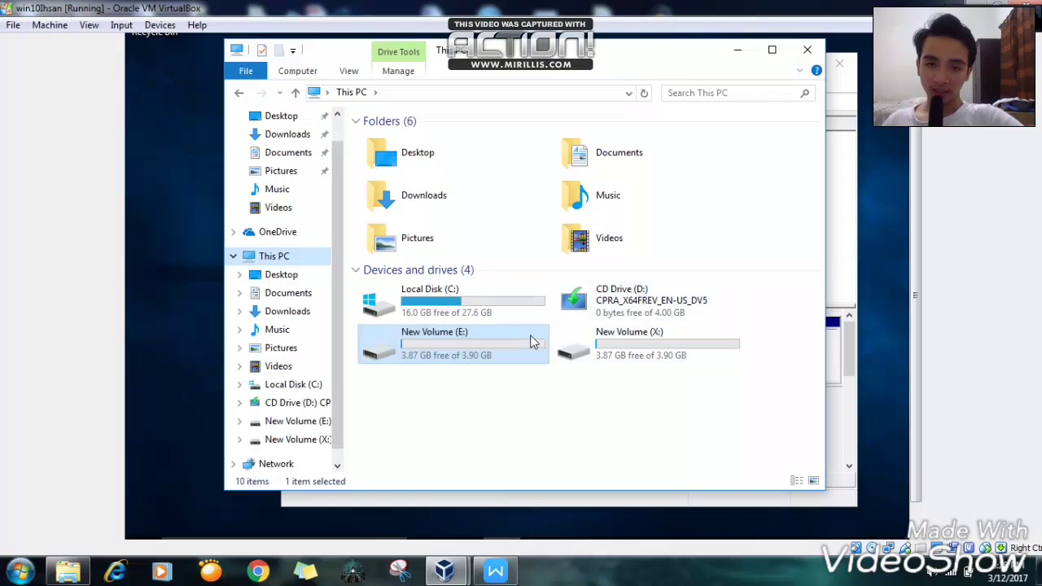
left_click(623, 358)
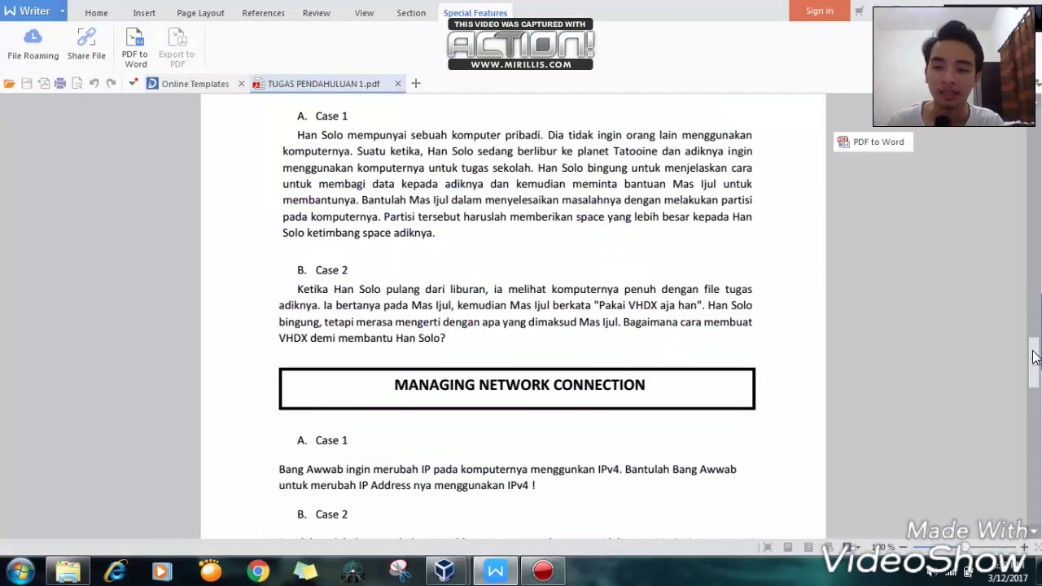
left_click_drag(1033, 357, 1033, 373)
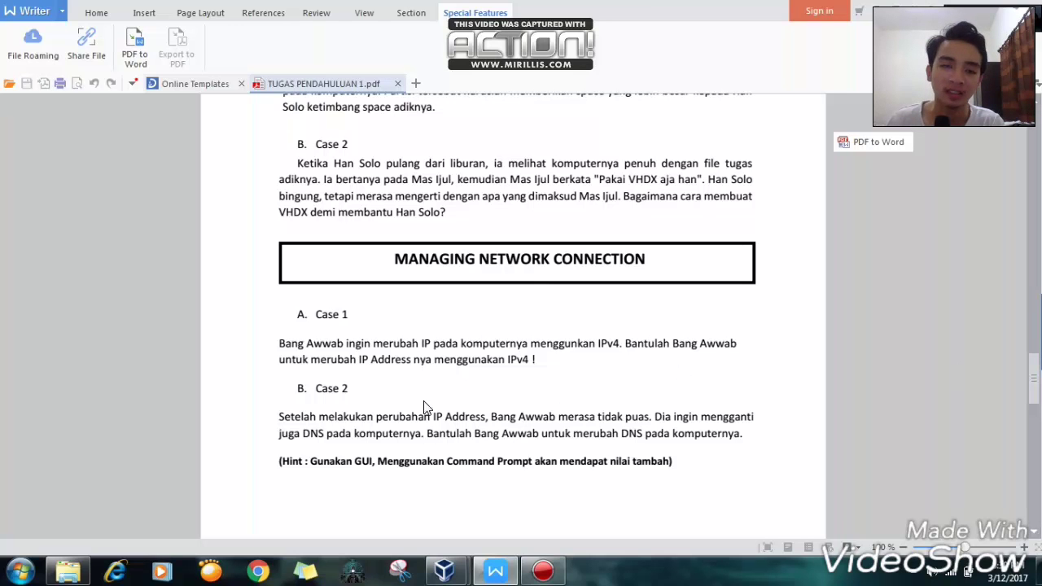
- Scroll TUGAS PENDAHULUAN 1.pdf in WPS Writer to the Managing Network Connection section
scroll(351, 353, "down", 3)
scroll(351, 353, "up", 1)
scroll(351, 353, "up", 1)
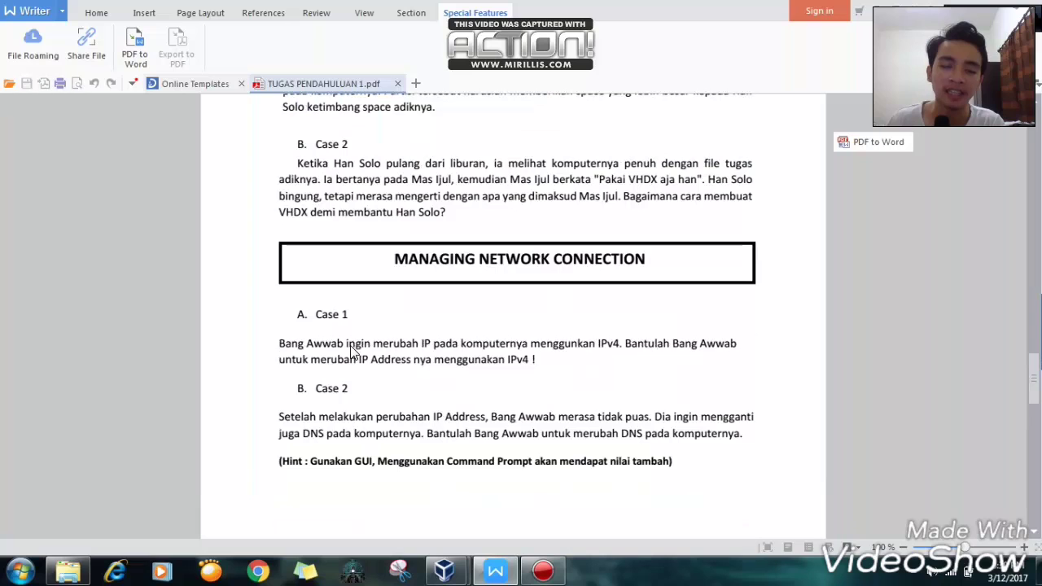
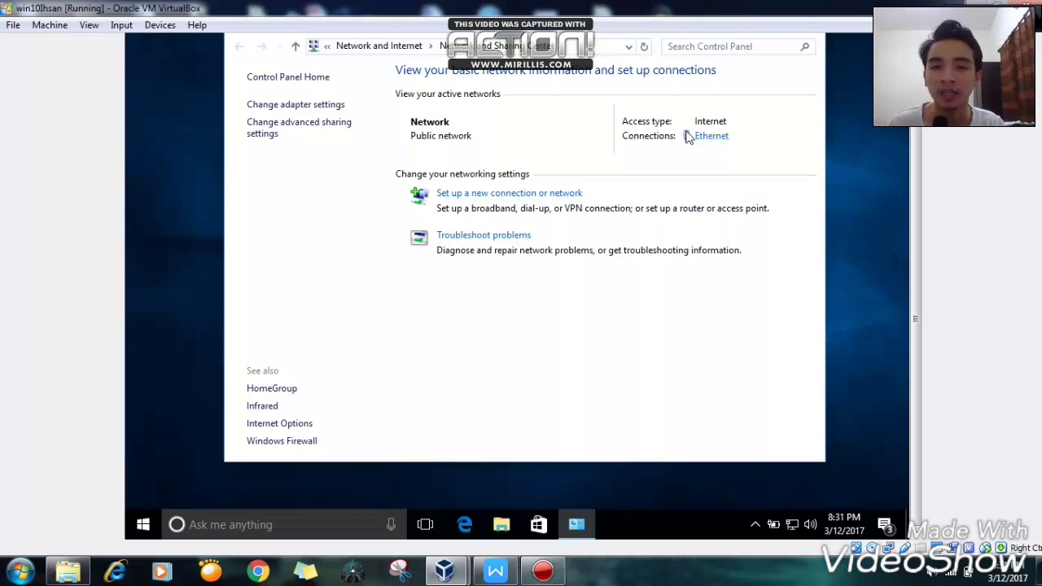
- From the Ethernet connection's properties, open the Internet Protocol Version 4 (TCP/IPv4) settings
left_click(710, 138)
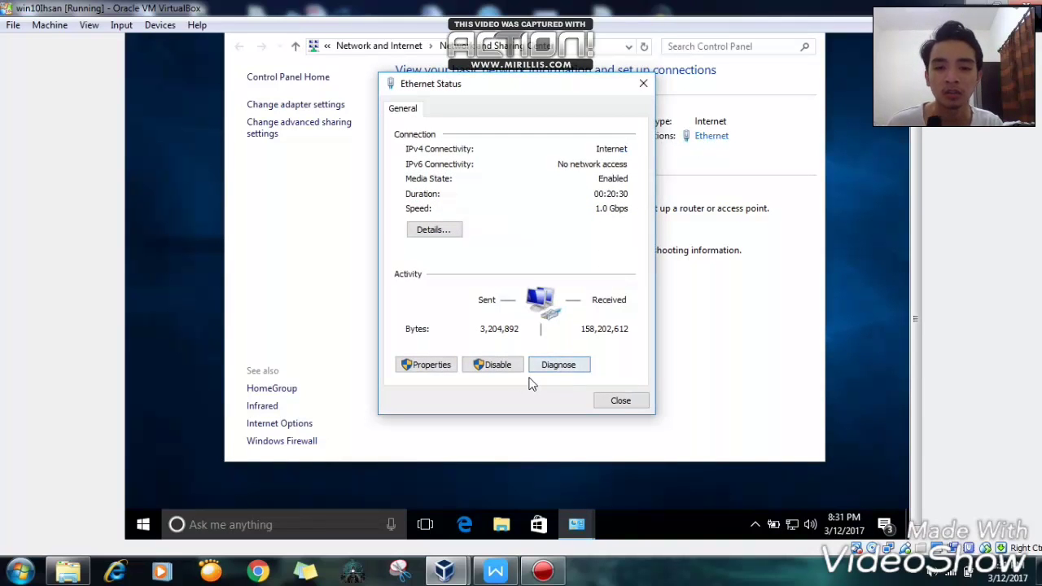
left_click(431, 368)
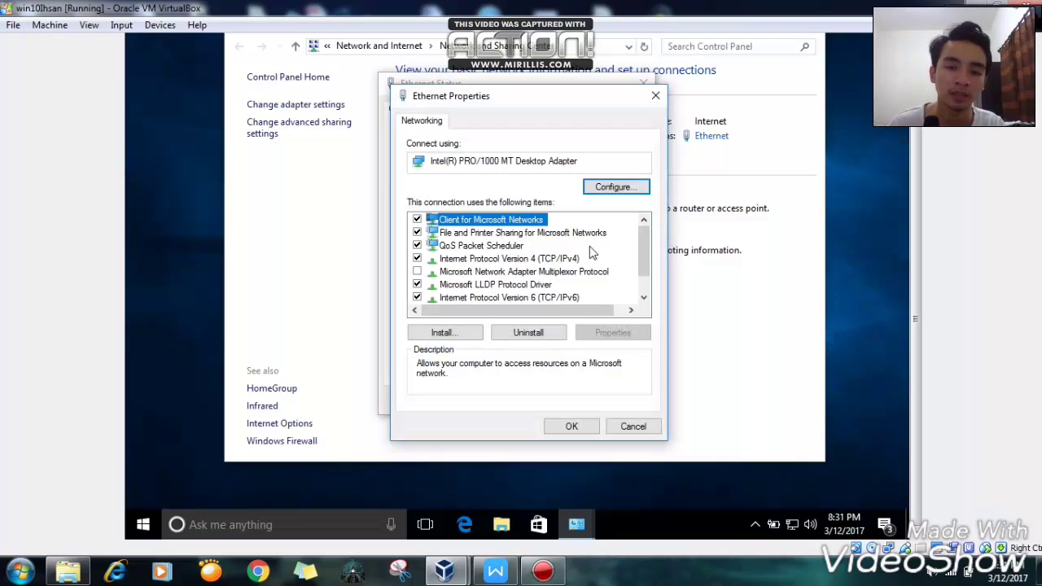
scroll(647, 258, "down", 1)
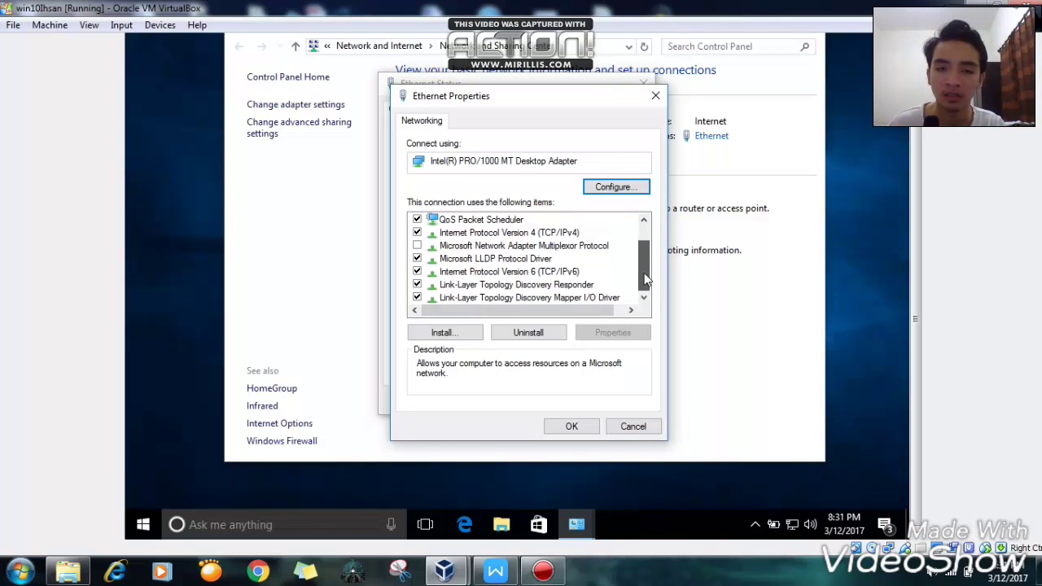
left_click(520, 236)
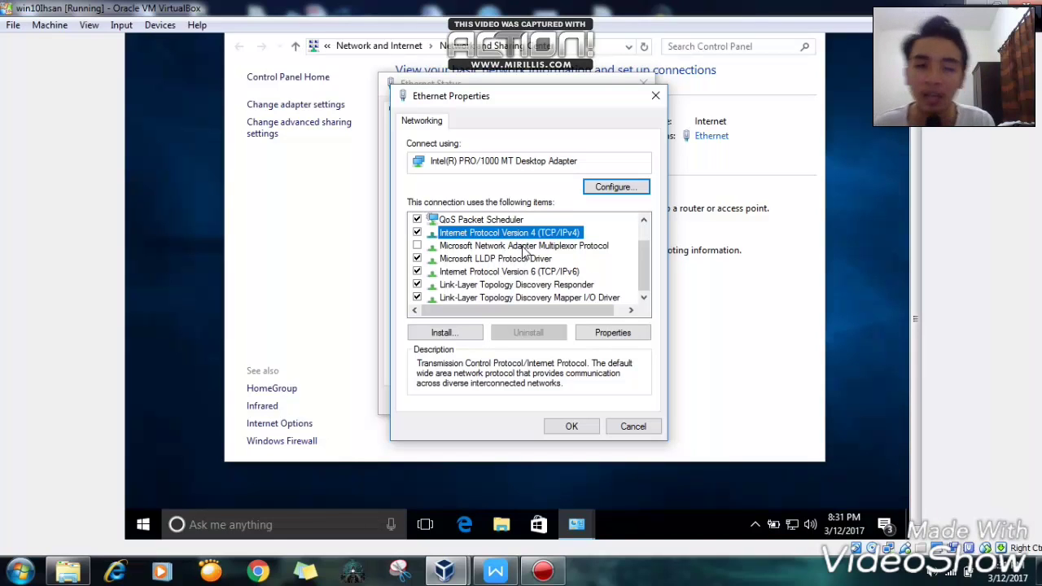
left_click(603, 336)
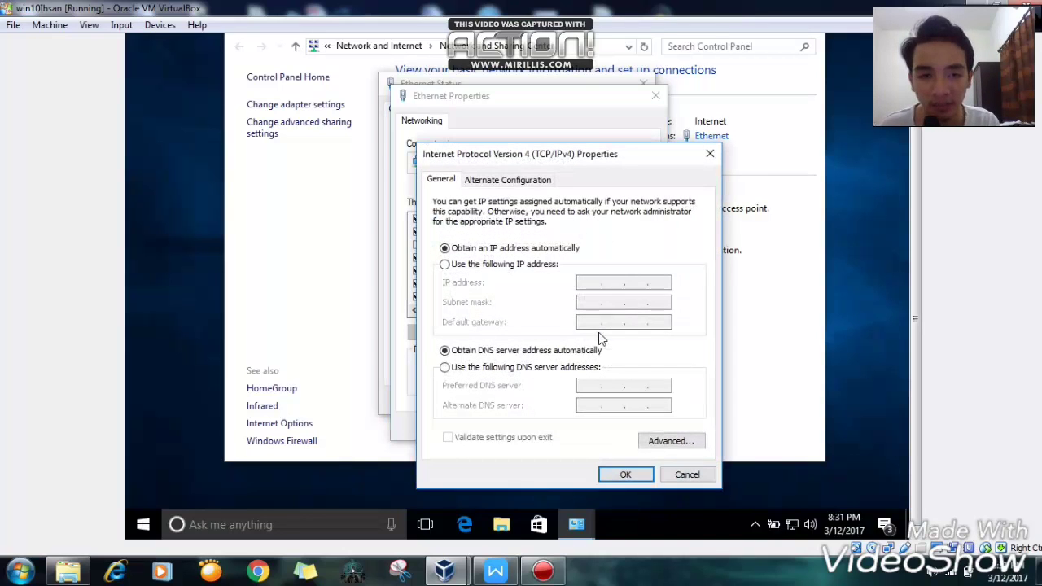
- Set static IP 192.168.1.97 with subnet mask 255.255.255.0 and begin the 192.168.1 gateway
left_click(445, 266)
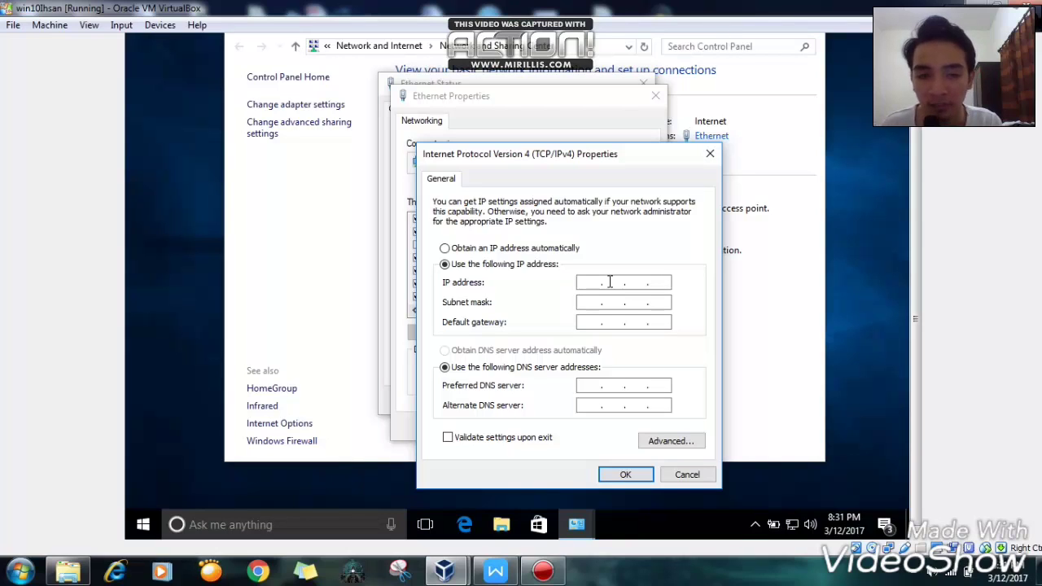
type("192 . ")
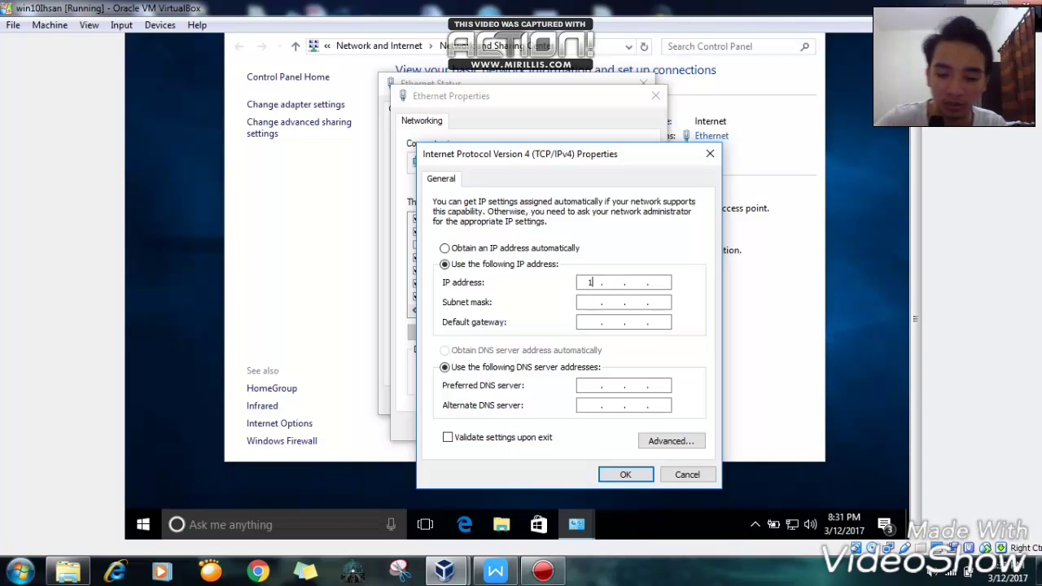
type("168 . ")
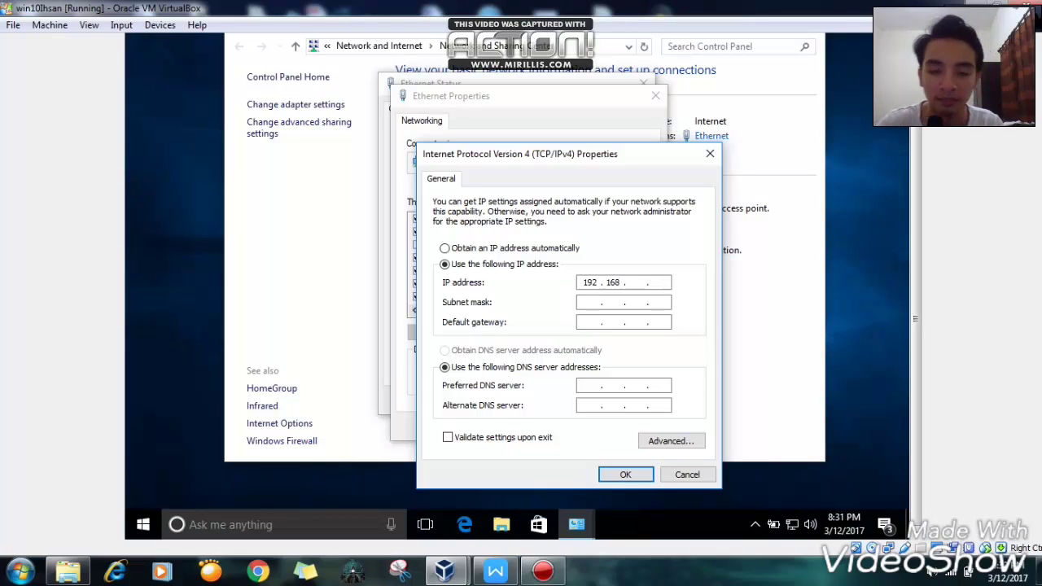
type("1")
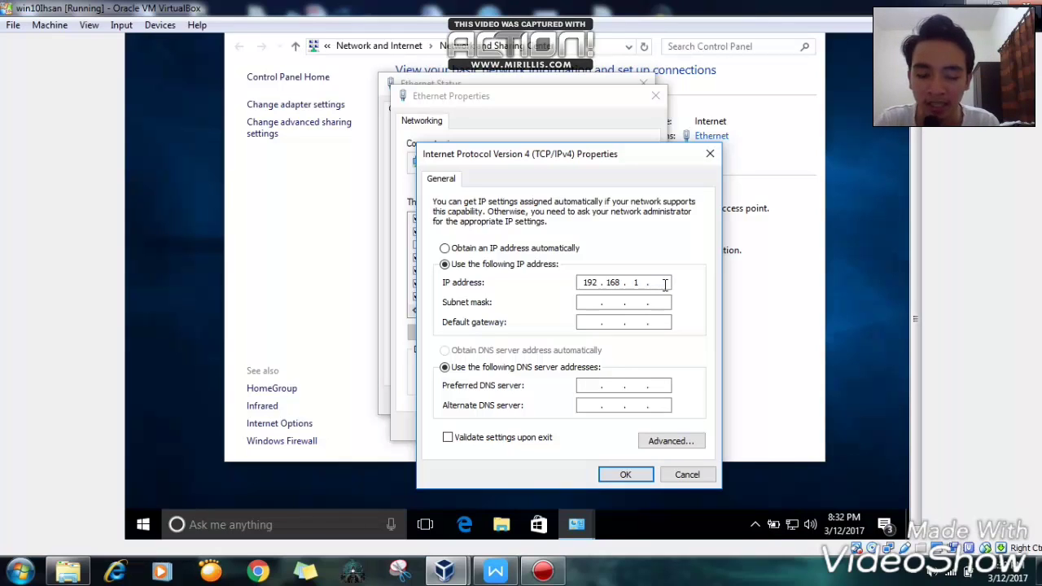
type("97")
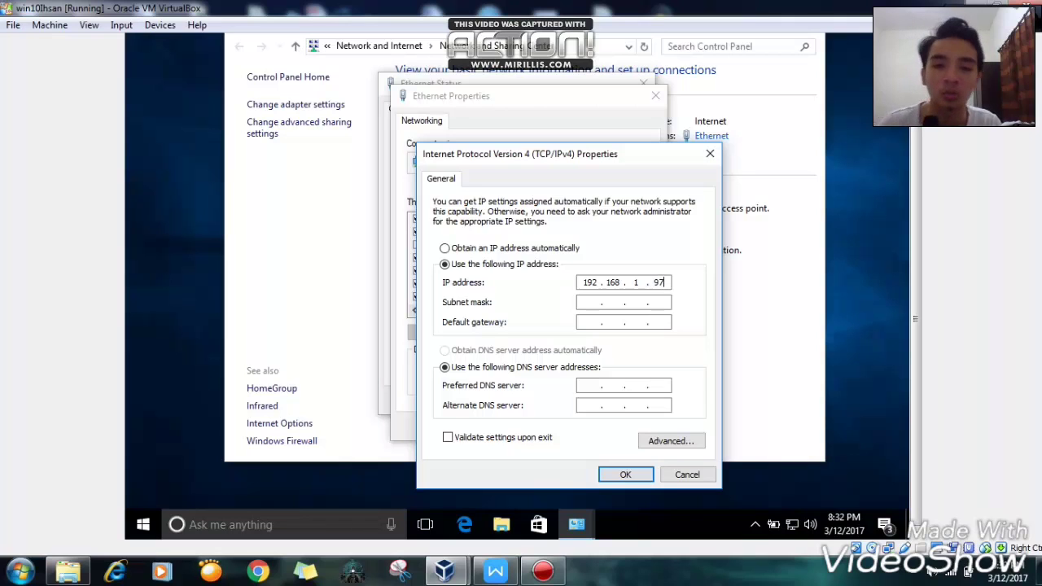
left_click(589, 302)
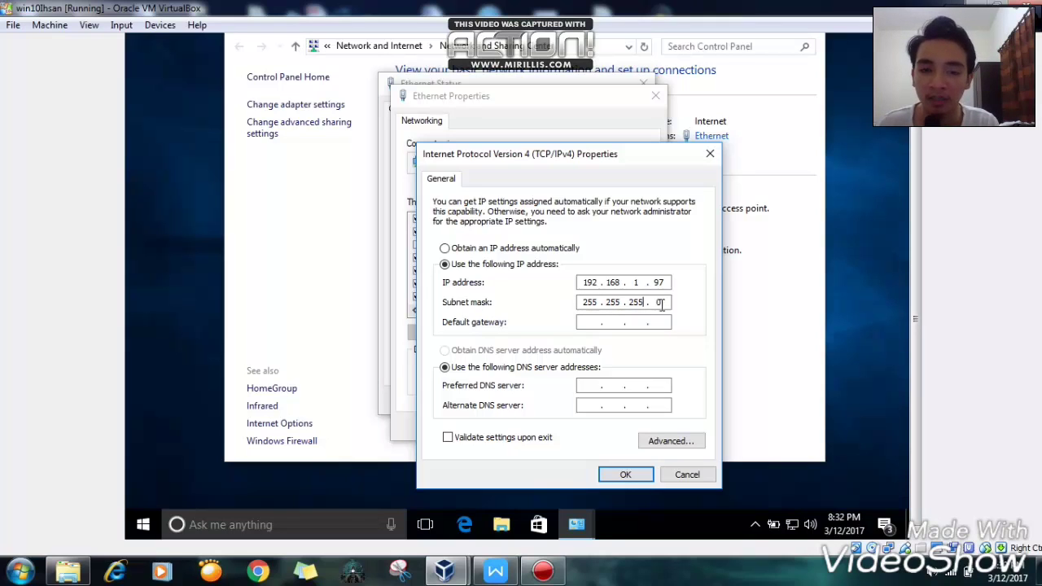
left_click(594, 321)
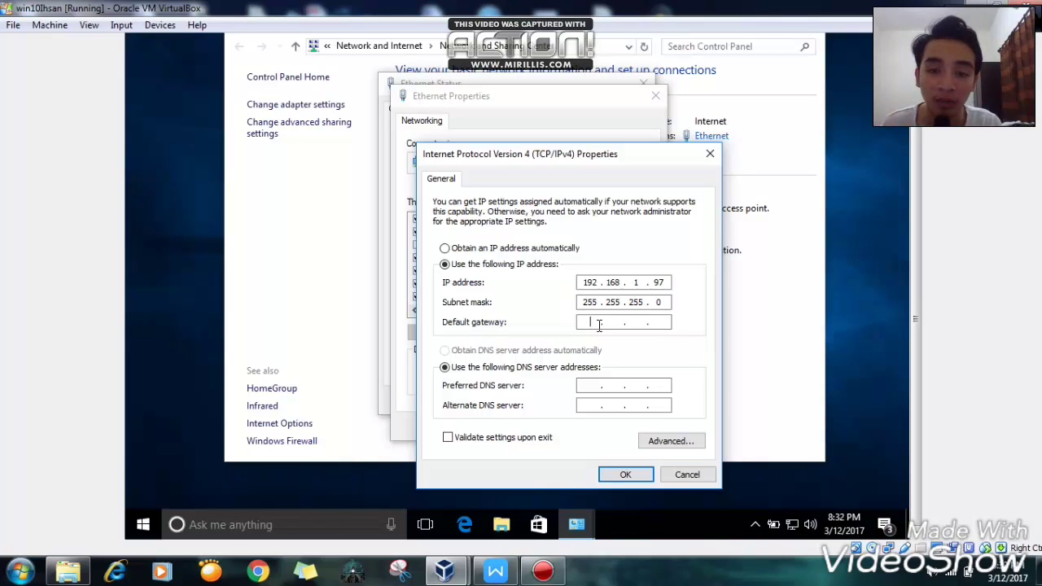
type("192 . ")
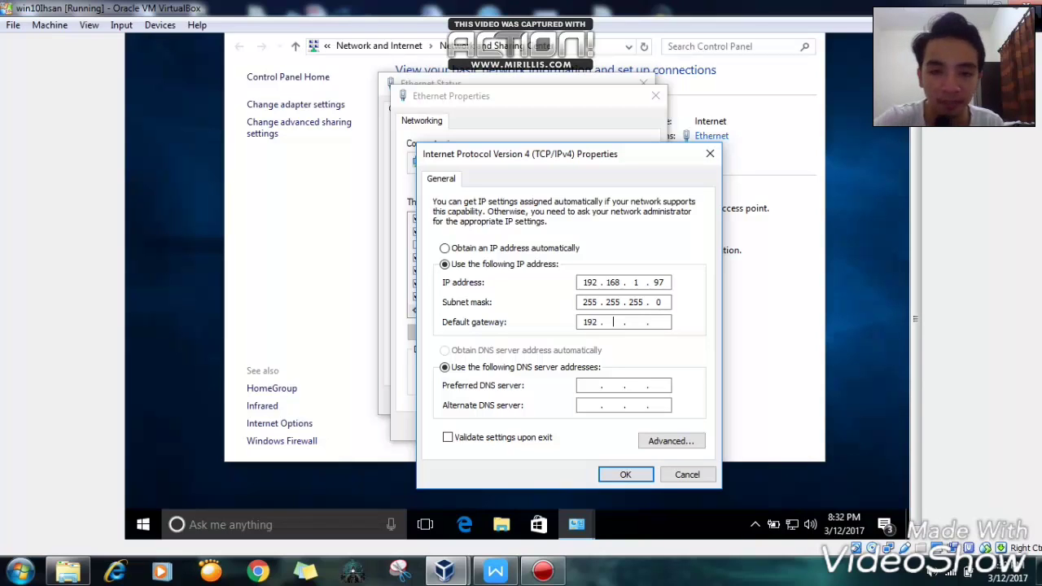
type("168")
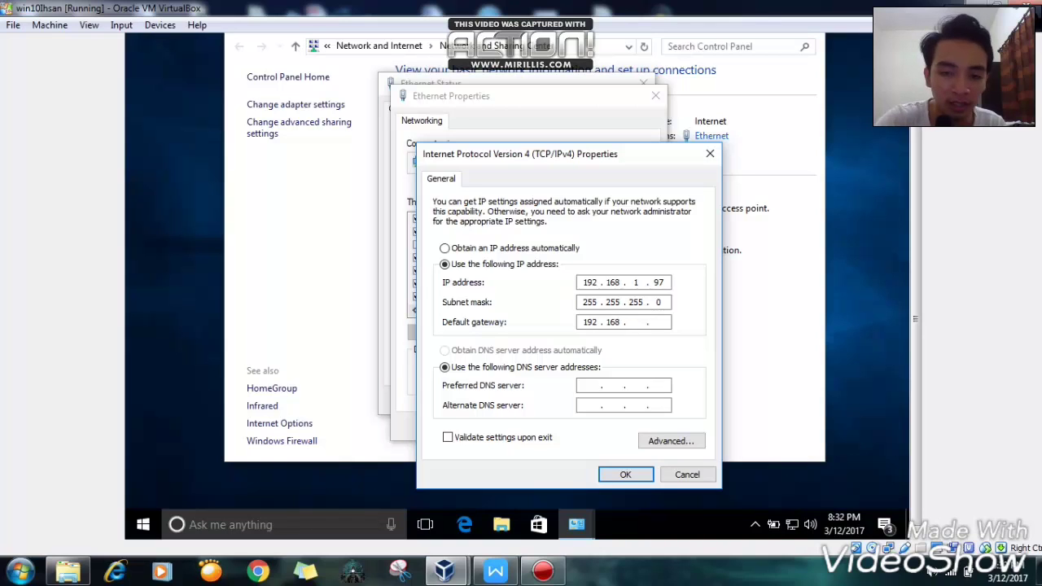
key("Tab")
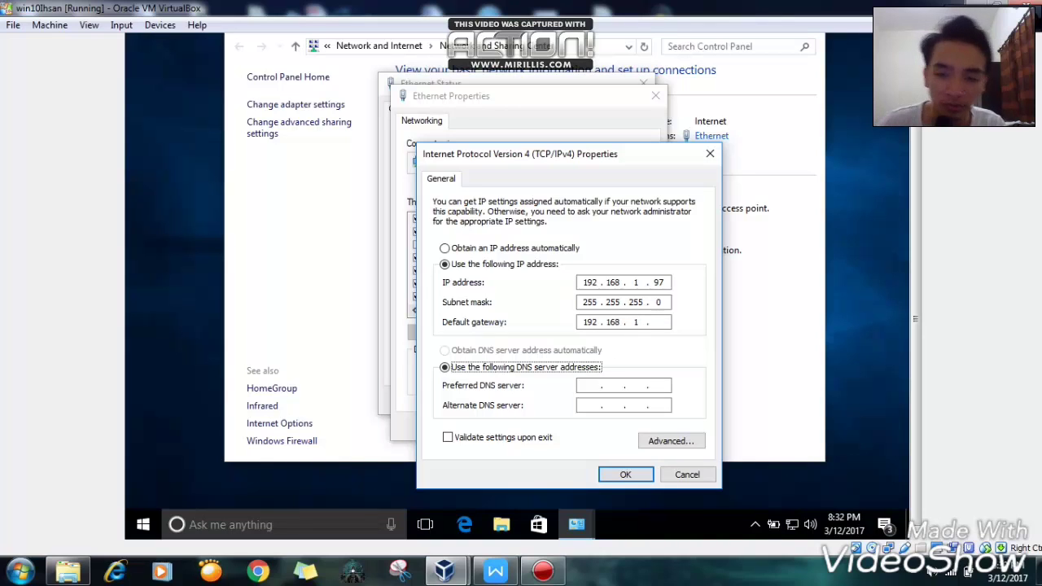
left_click(661, 323)
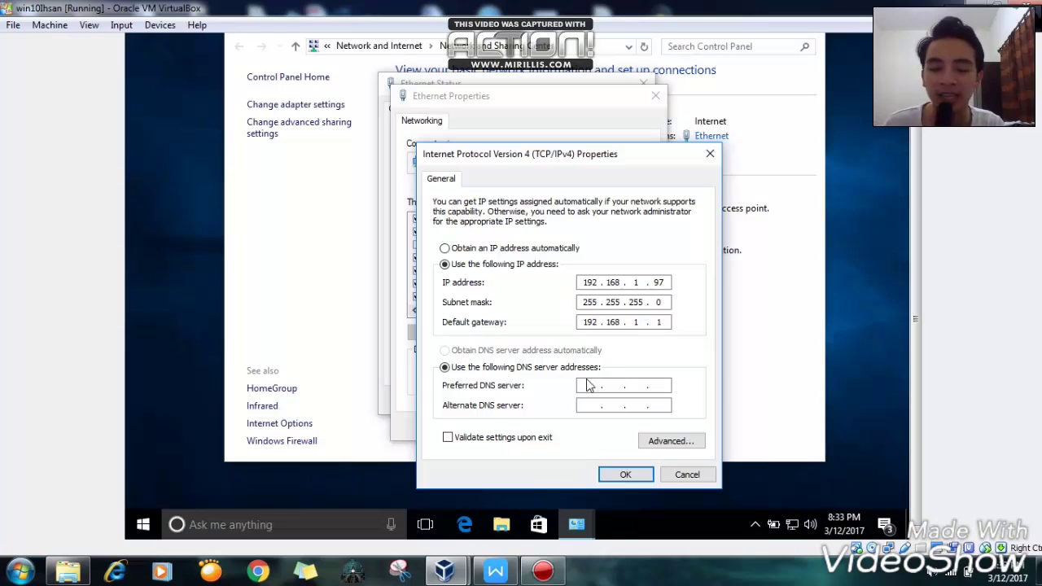
- Enter 8 in the preferred DNS server, close the IPv4 dialog and reselect TCP/IPv4
left_click(590, 385)
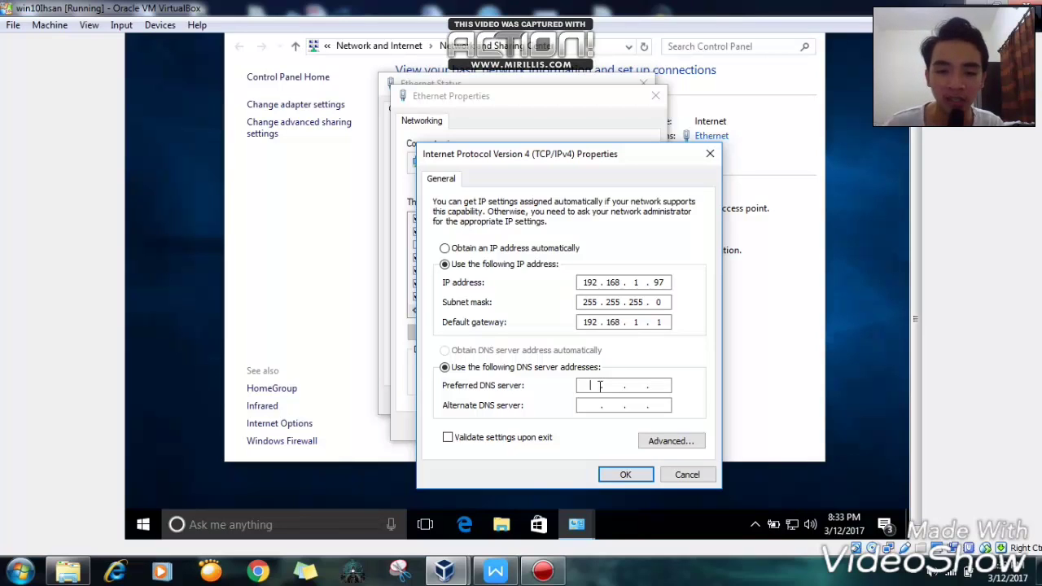
type("8 . . .")
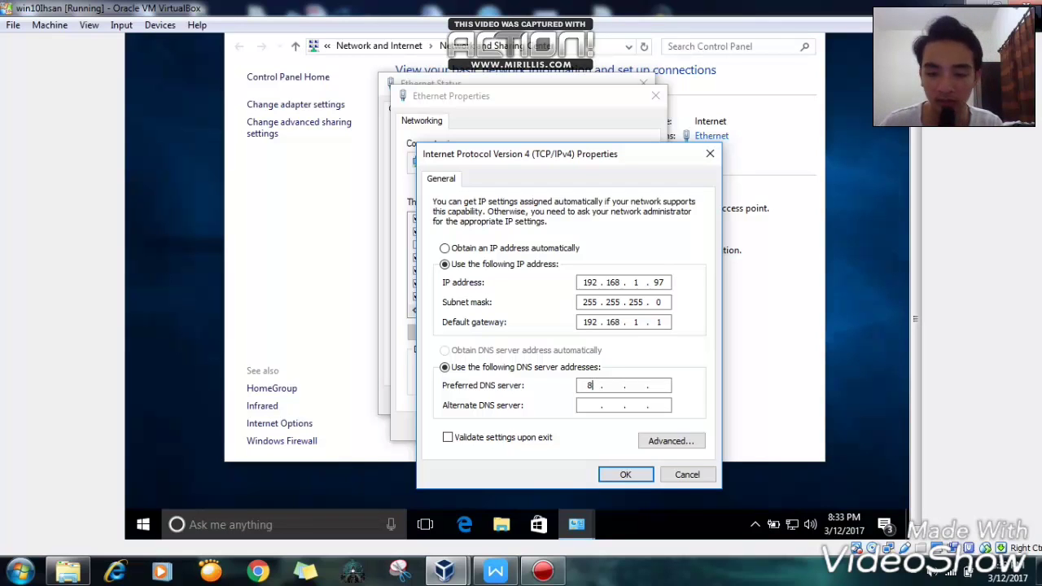
key("Escape")
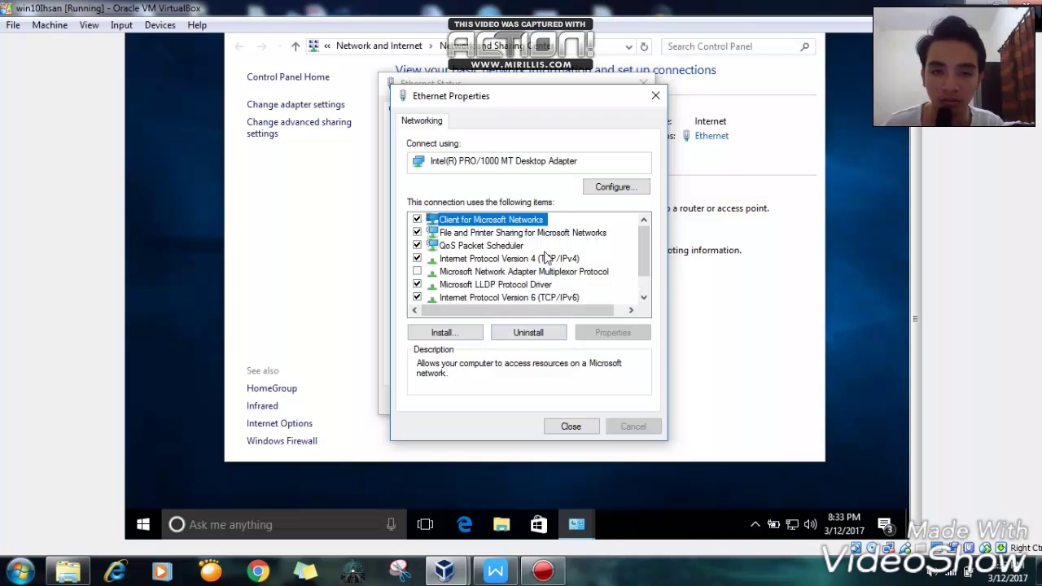
left_click(541, 260)
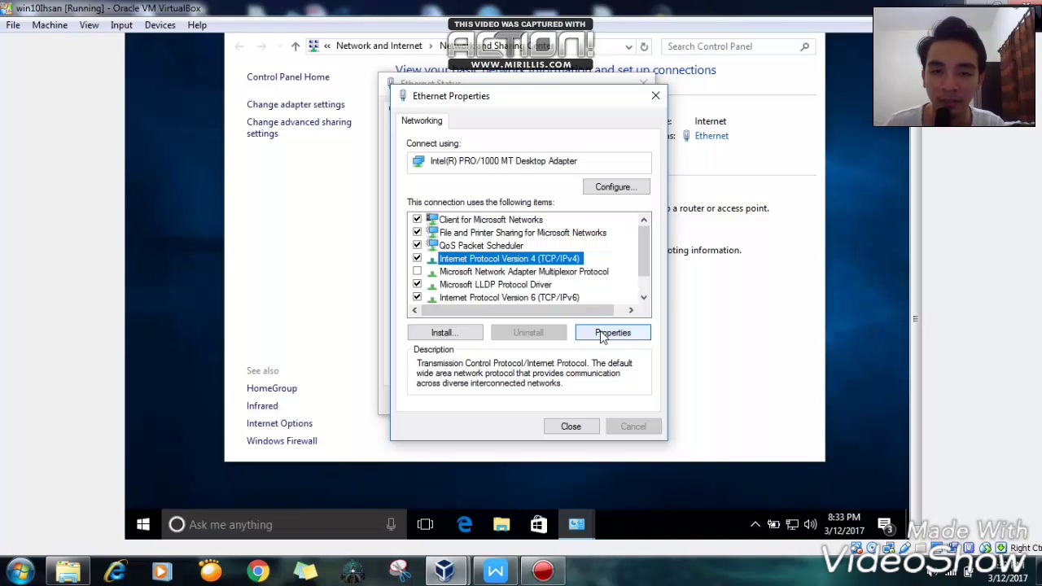
- Reopen the IPv4 settings and set the preferred DNS server to 8.8.8.8
left_click(601, 334)
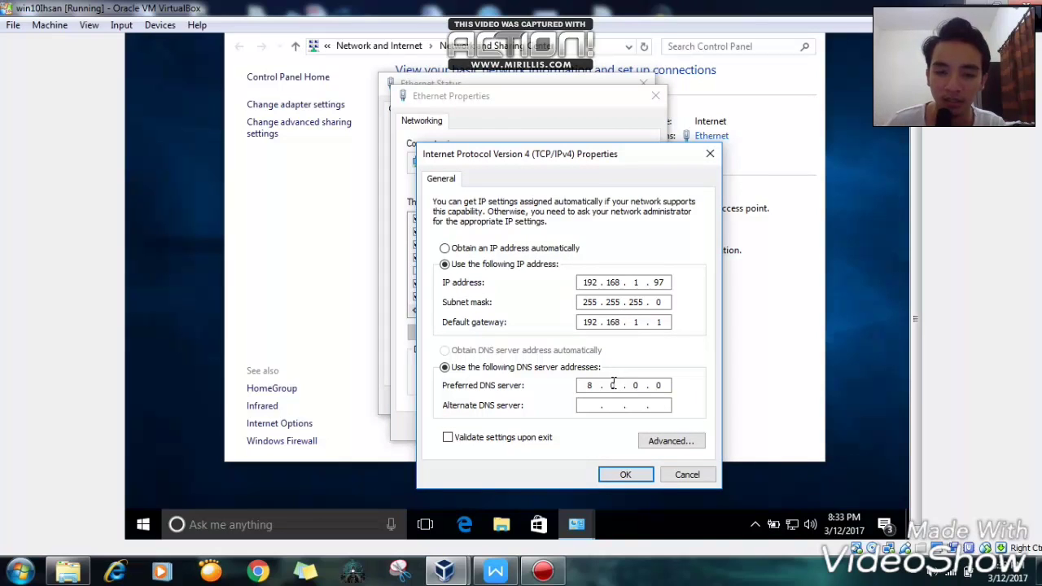
left_click(620, 384)
key("BackSpace")
type("8 .")
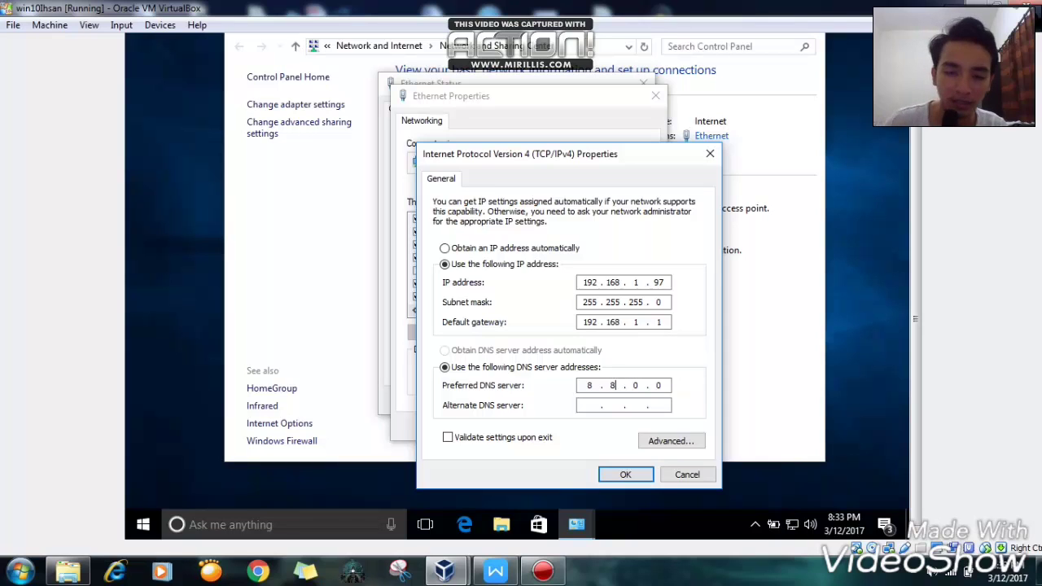
left_click(636, 385)
key("BackSpace")
type("8")
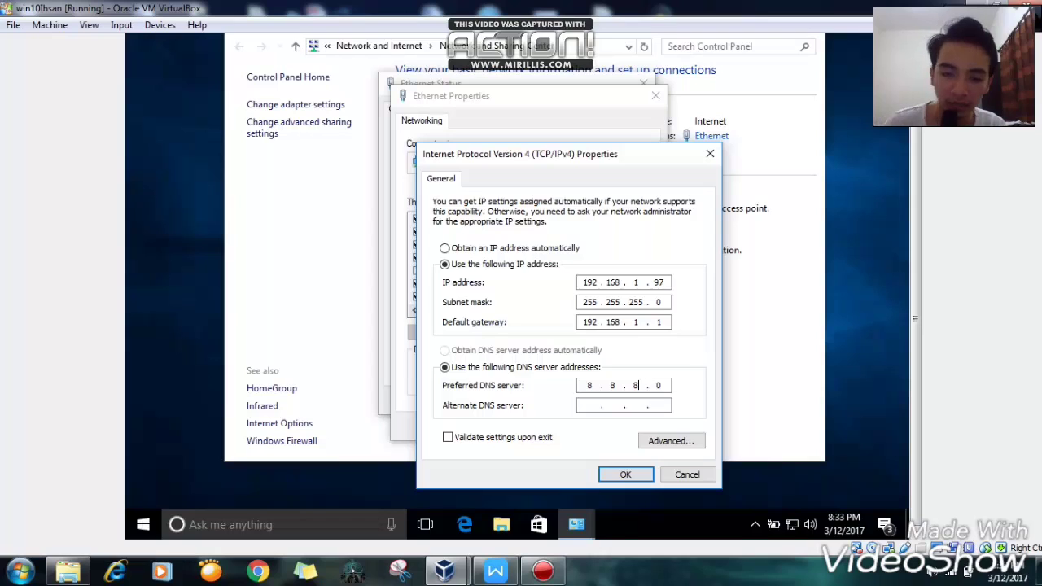
left_click(665, 389)
key("BackSpace")
type("8")
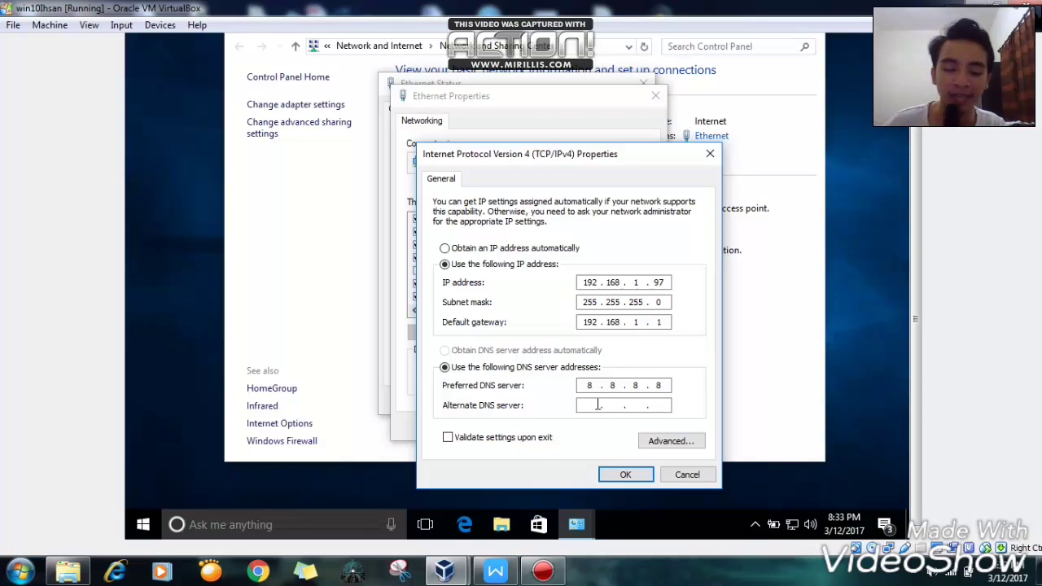
- Enter 8.8.4.4 as the alternate DNS server, correcting an invalid-entry error
type("888")
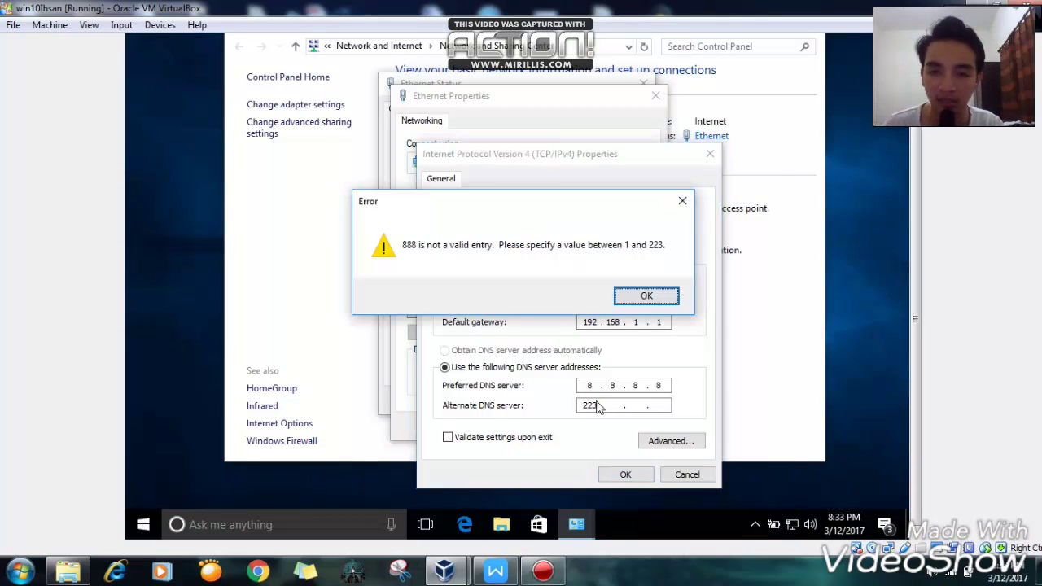
left_click(647, 296)
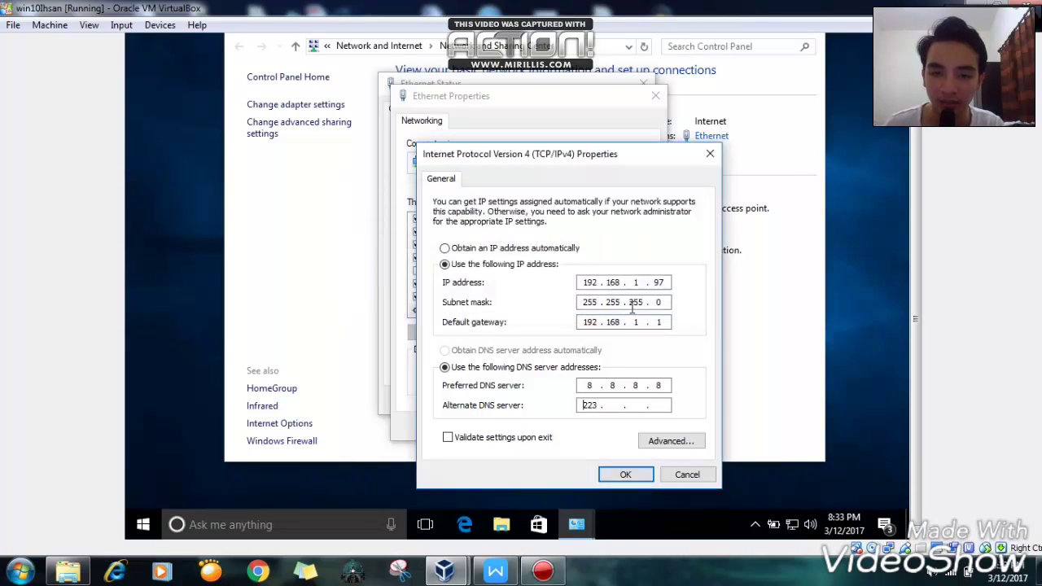
key("BackSpace")
type("8")
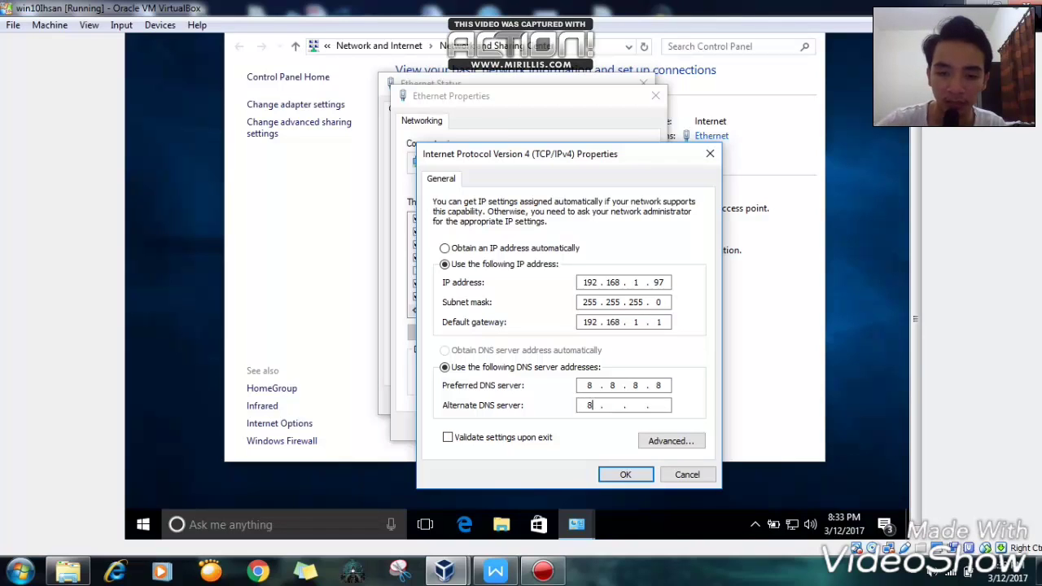
left_click(620, 405)
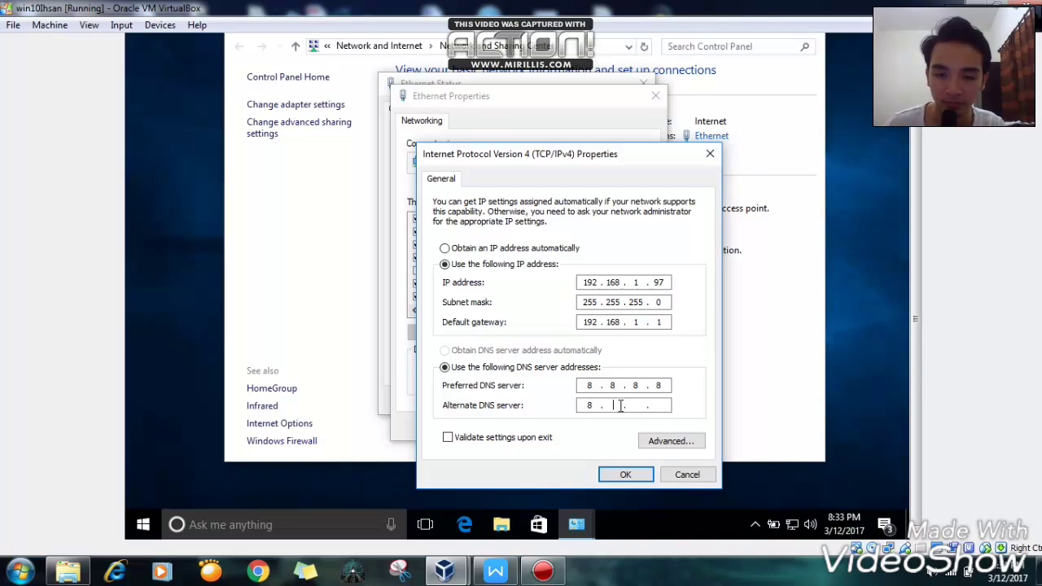
type("8 . ")
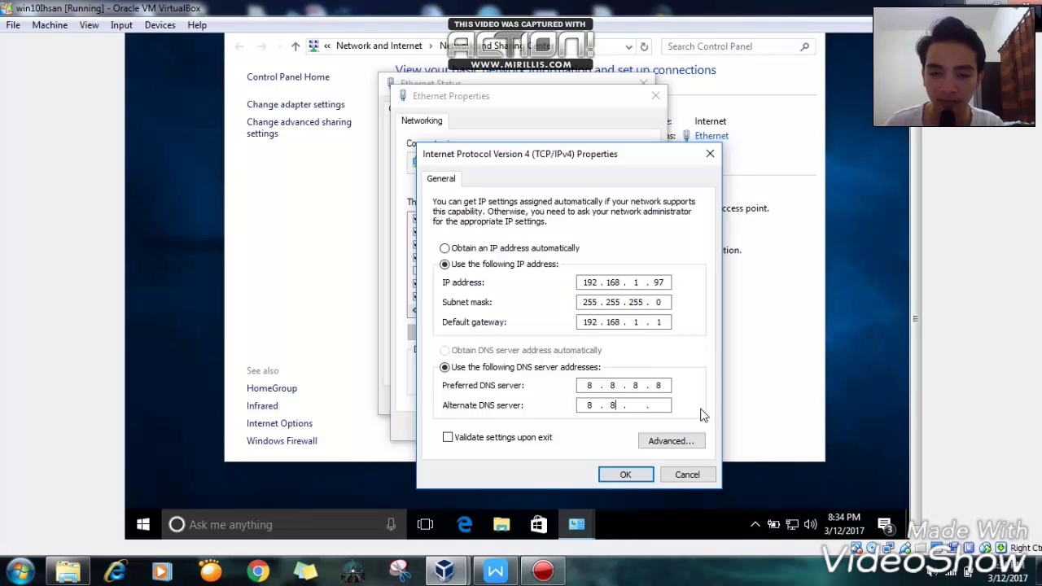
type("4")
key("BackSpace")
type(". 4 ")
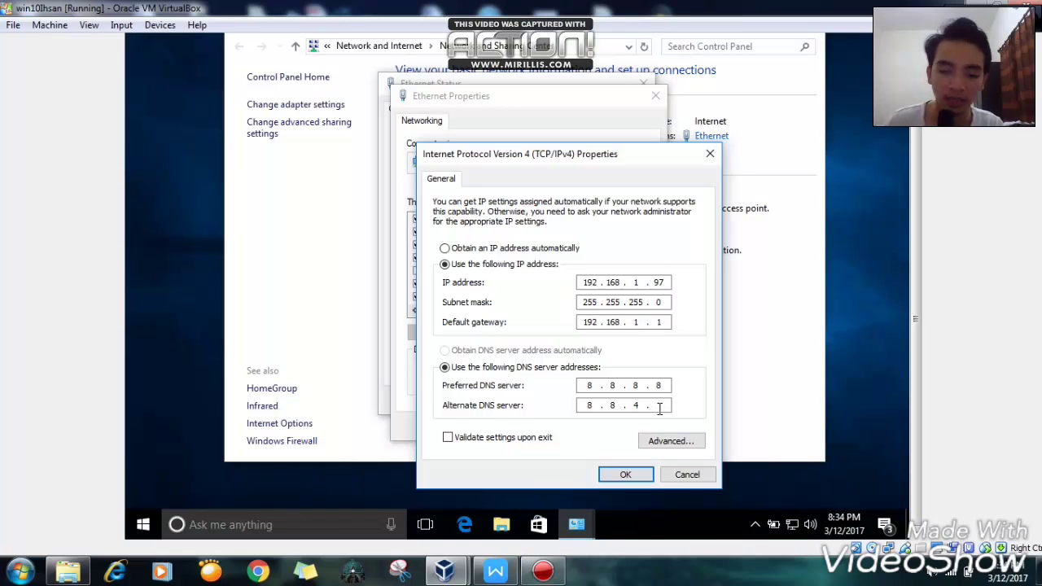
type(". 4")
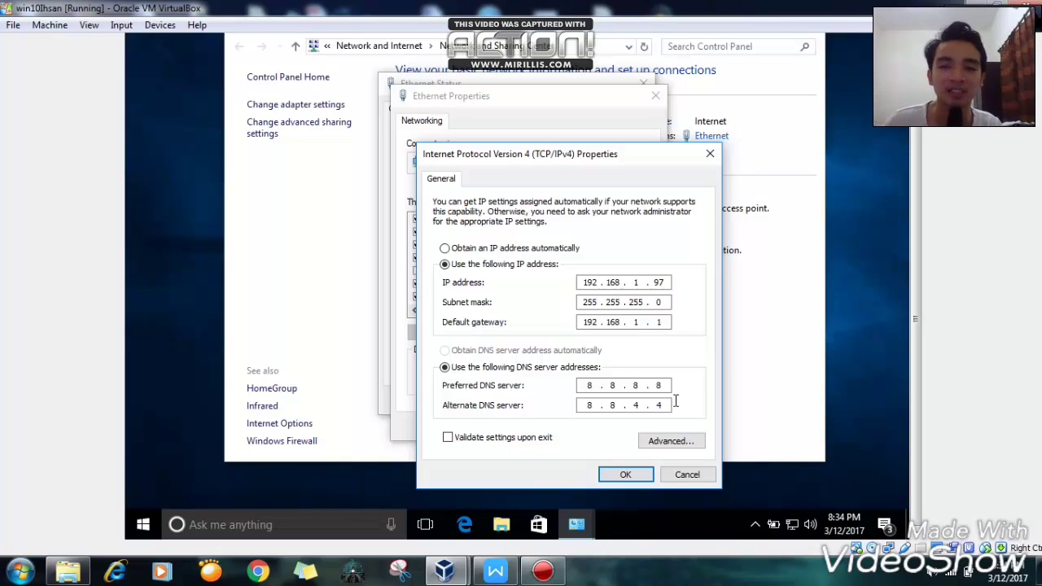
- Confirm the IPv4 settings, then scroll TUGAS PENDAHULUAN 1.pdf to the Group Policy task
left_click(625, 474)
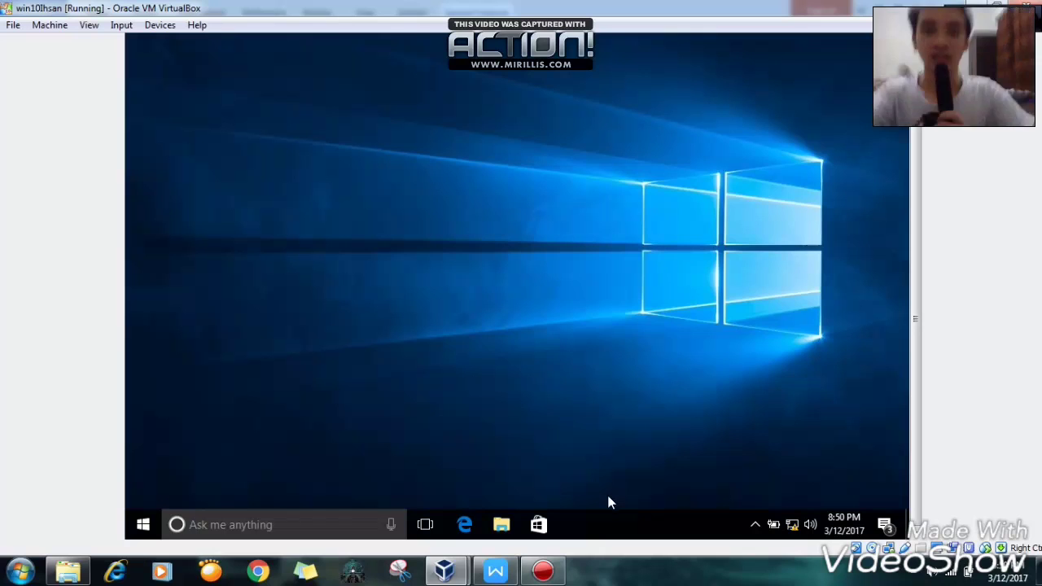
left_click(503, 575)
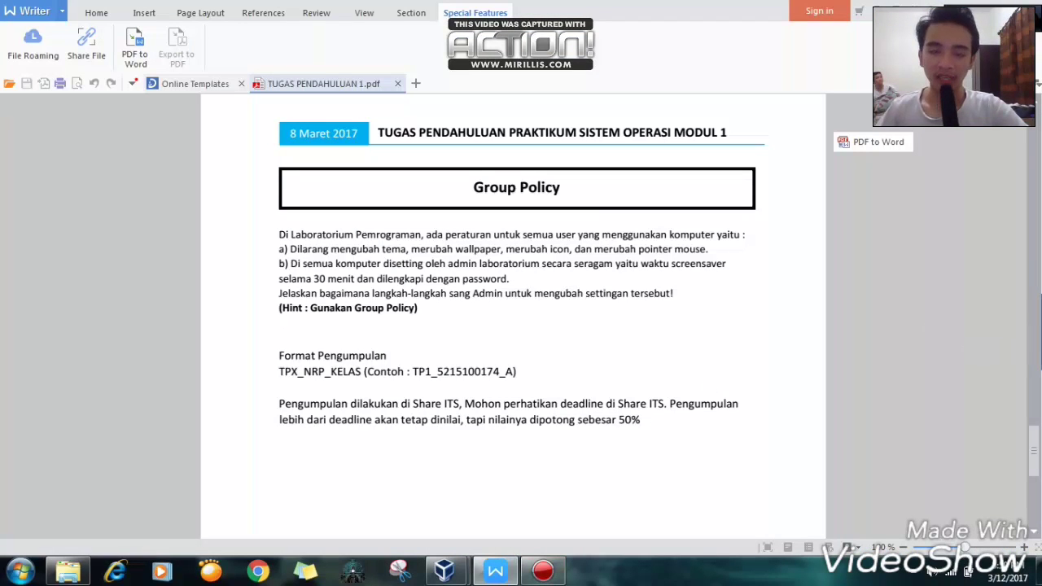
left_click(1039, 327)
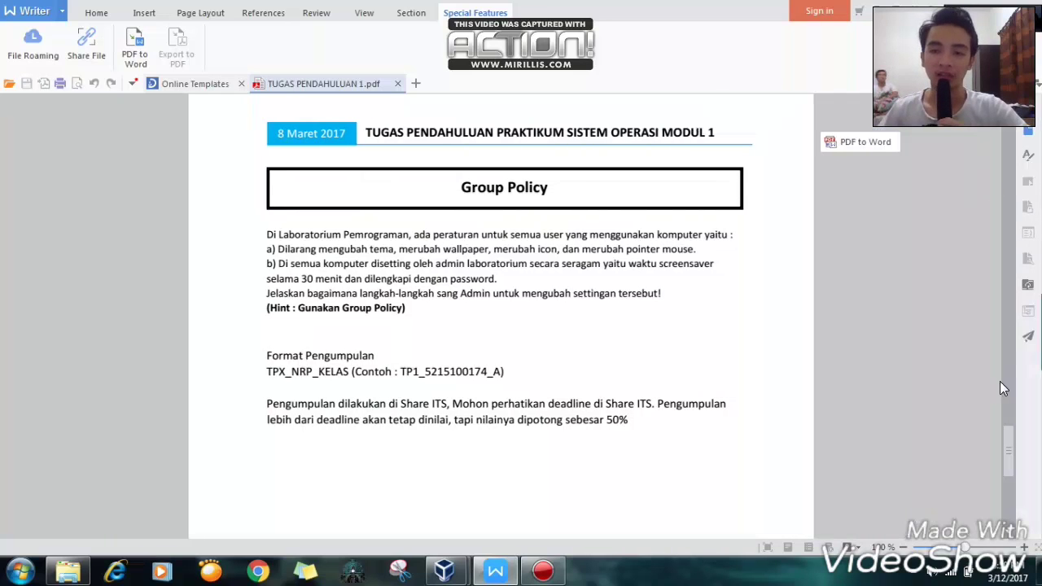
scroll(1010, 431, "up", 5)
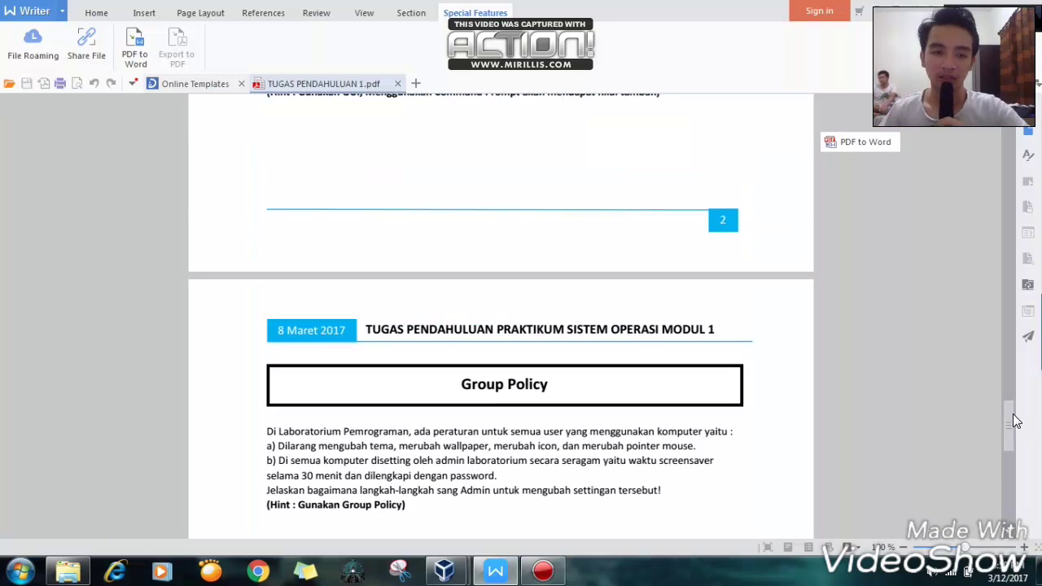
scroll(1016, 430, "down", 2)
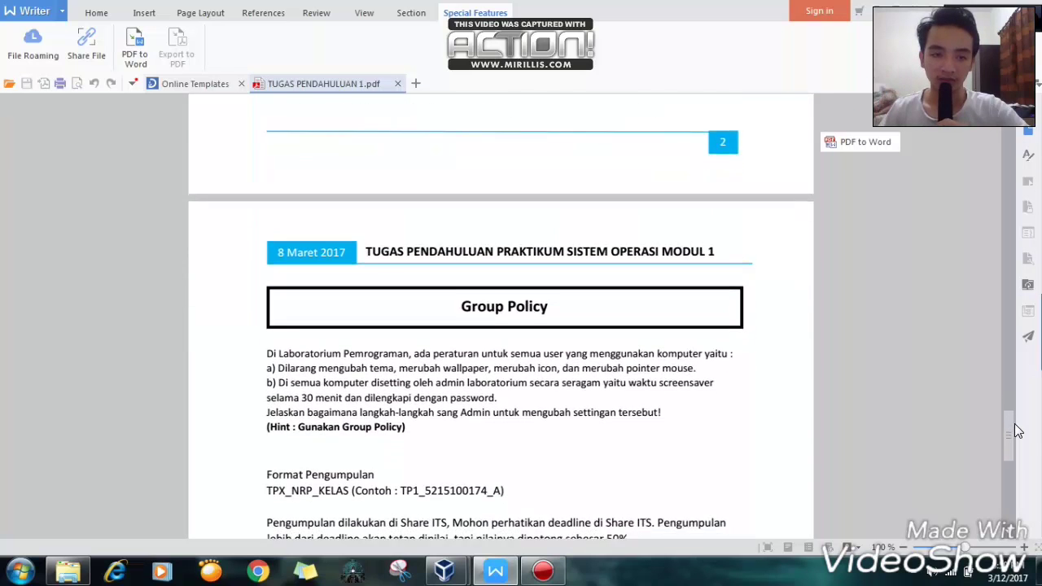
scroll(1017, 432, "down", 1)
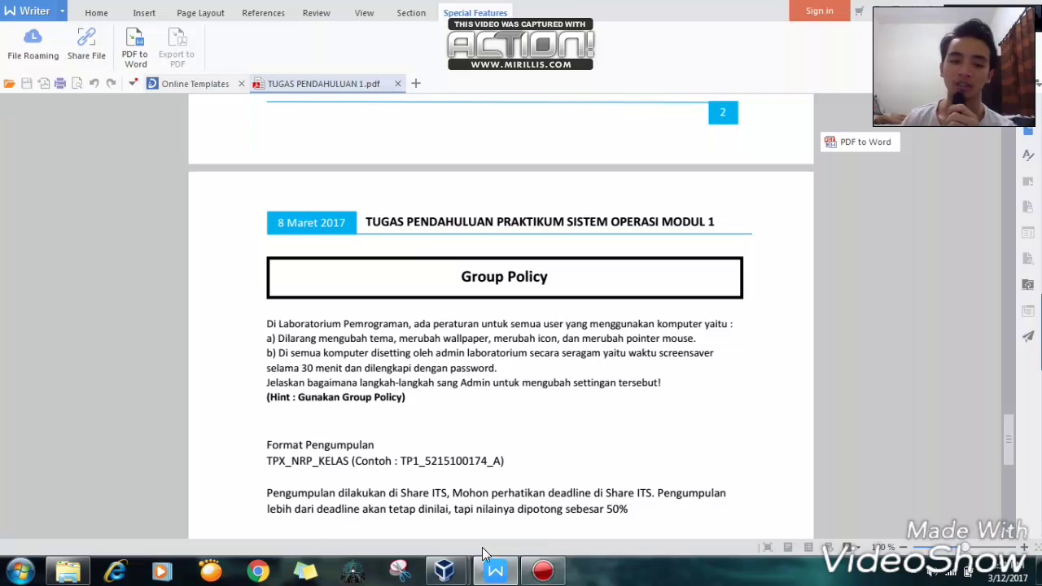
mouse_move(527, 568)
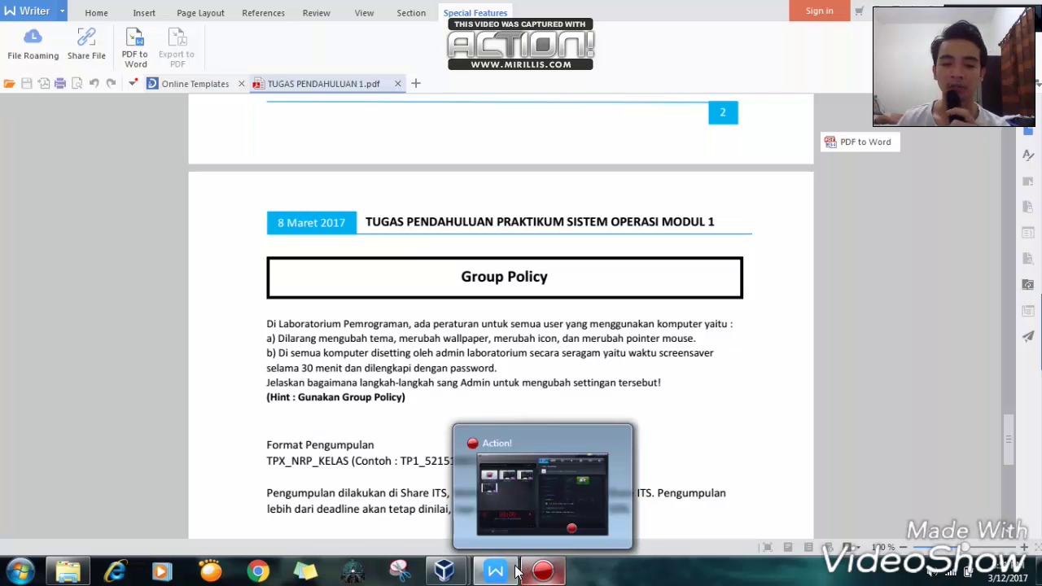
mouse_move(464, 577)
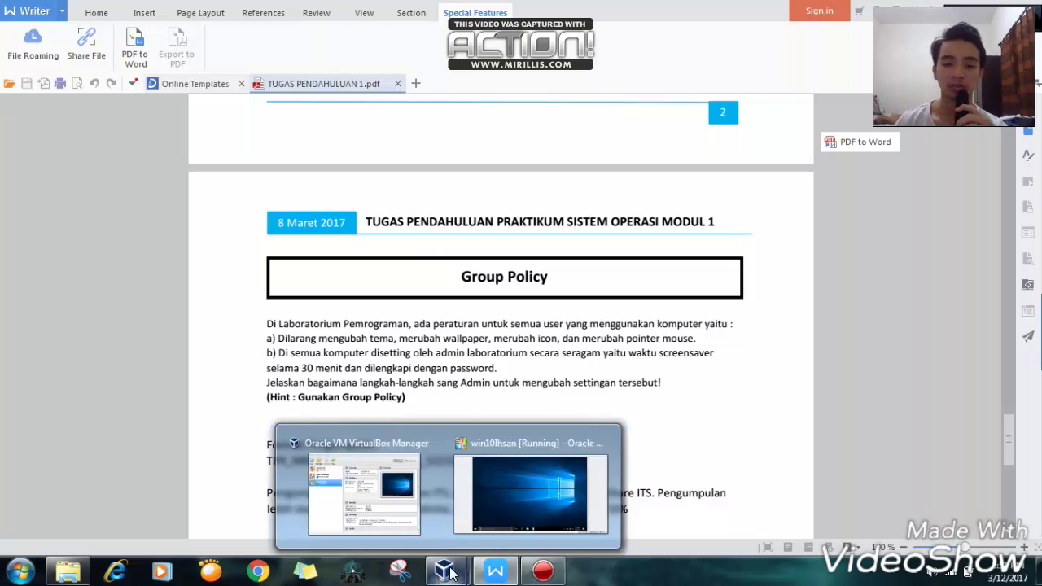
- In the VM, search 'local group' and launch Edit group policy
left_click(485, 527)
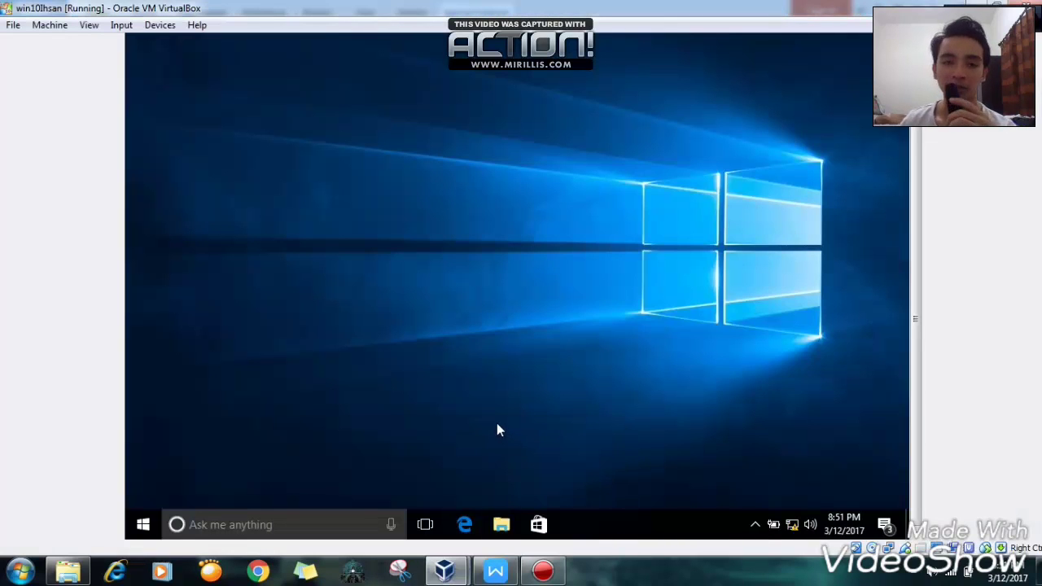
left_click(301, 523)
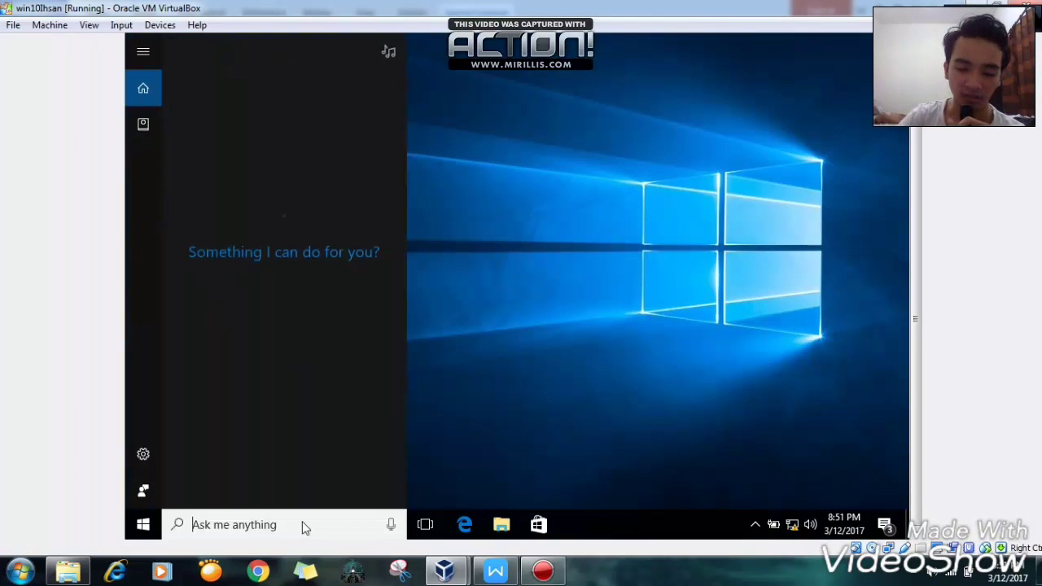
type("loc")
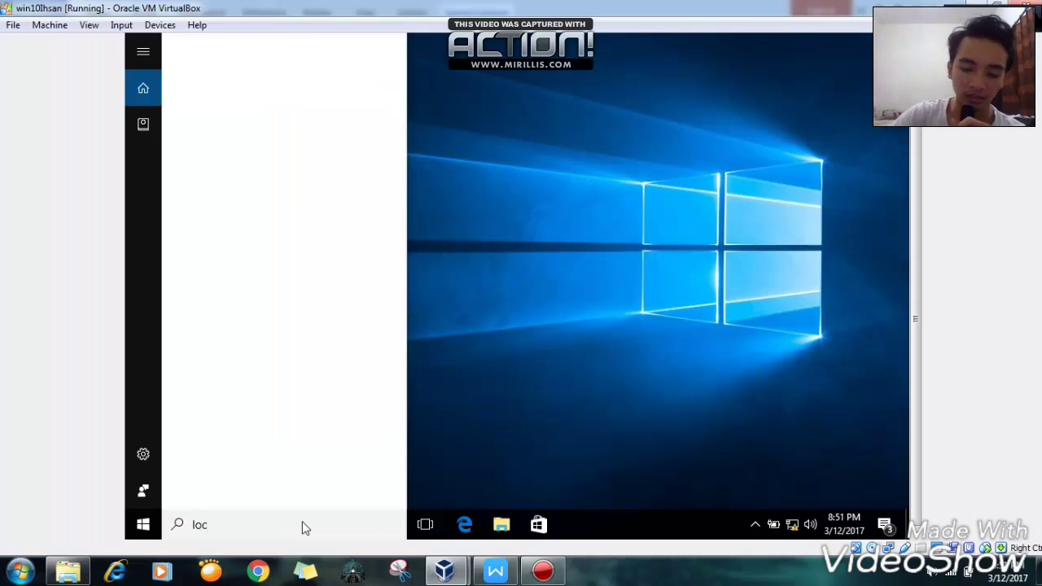
type("al g")
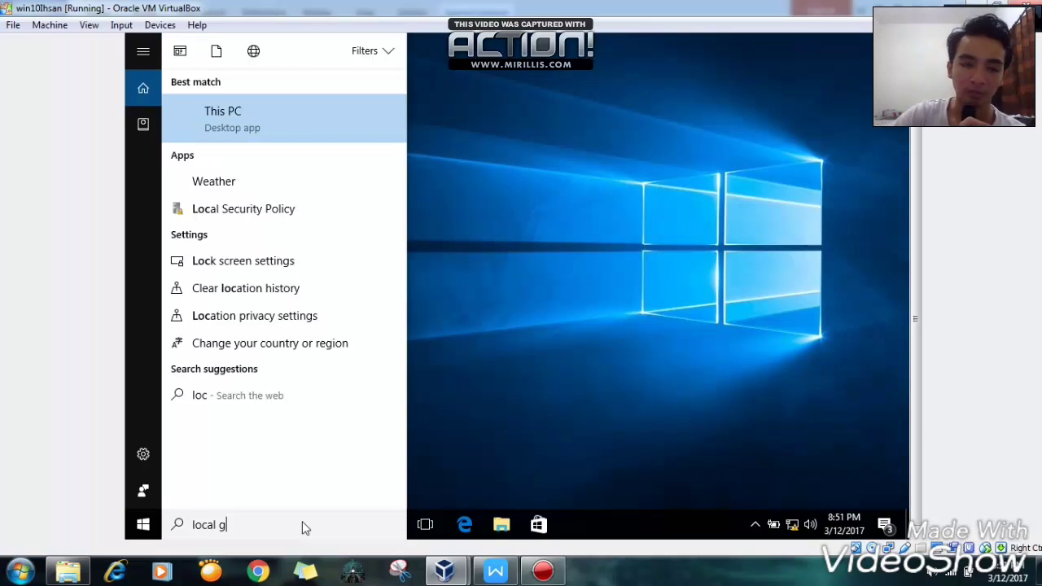
type("roup")
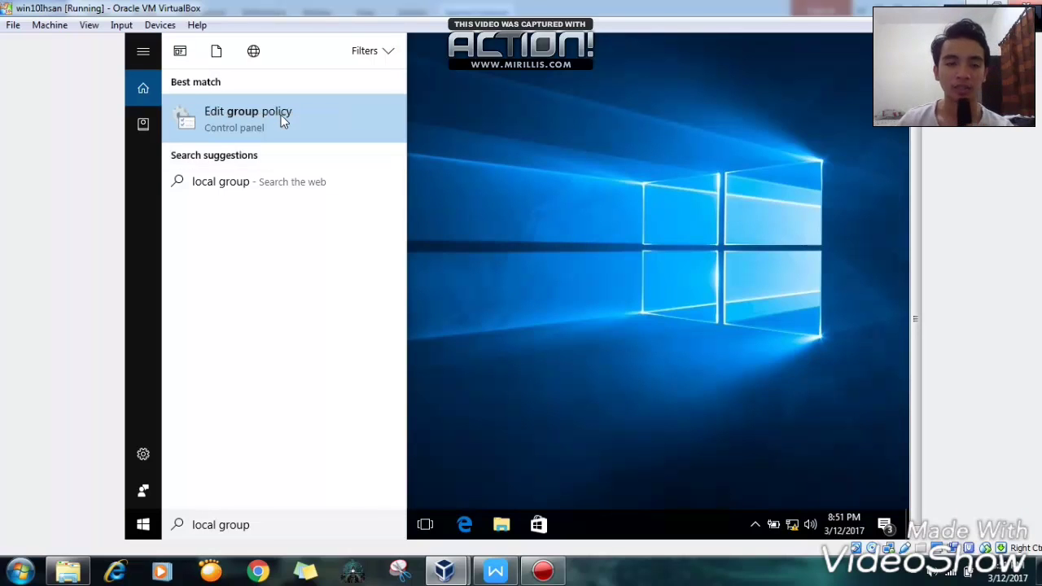
left_click(281, 115)
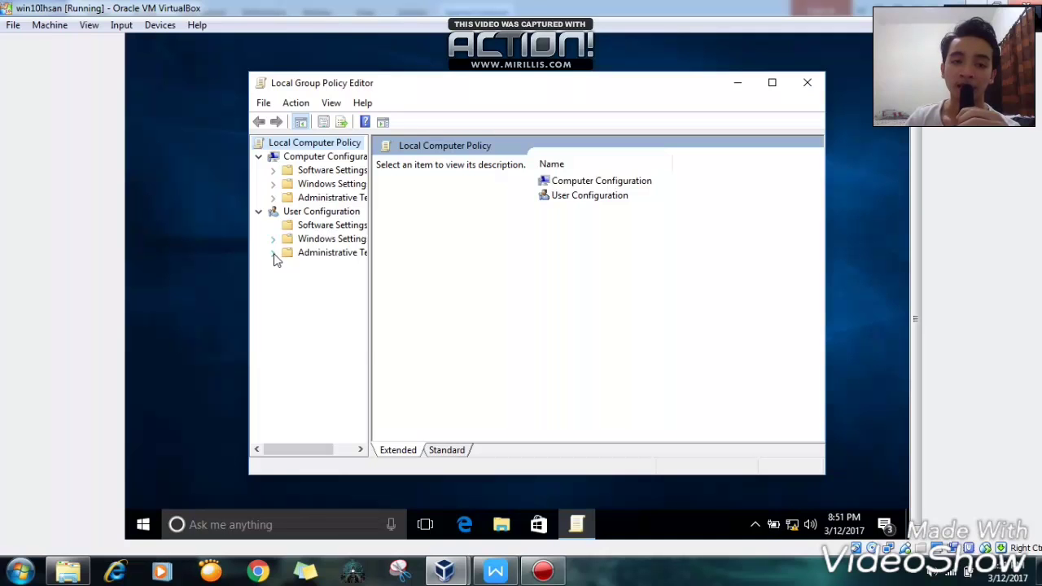
- Maximise the editor, widen the tree, and select User Configuration > Administrative Templates > Control Panel > Personalization
left_click(274, 253)
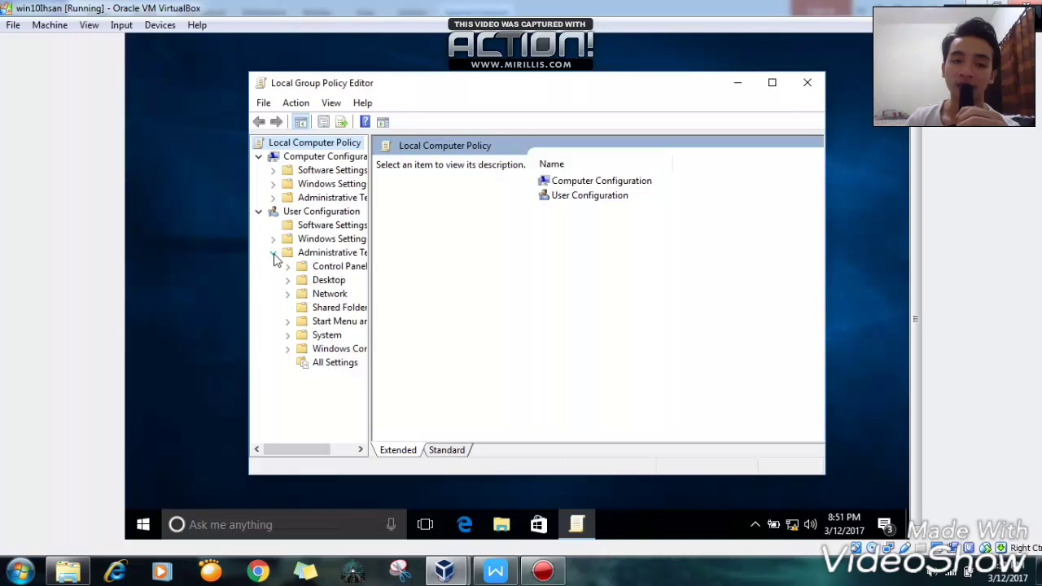
left_click(772, 82)
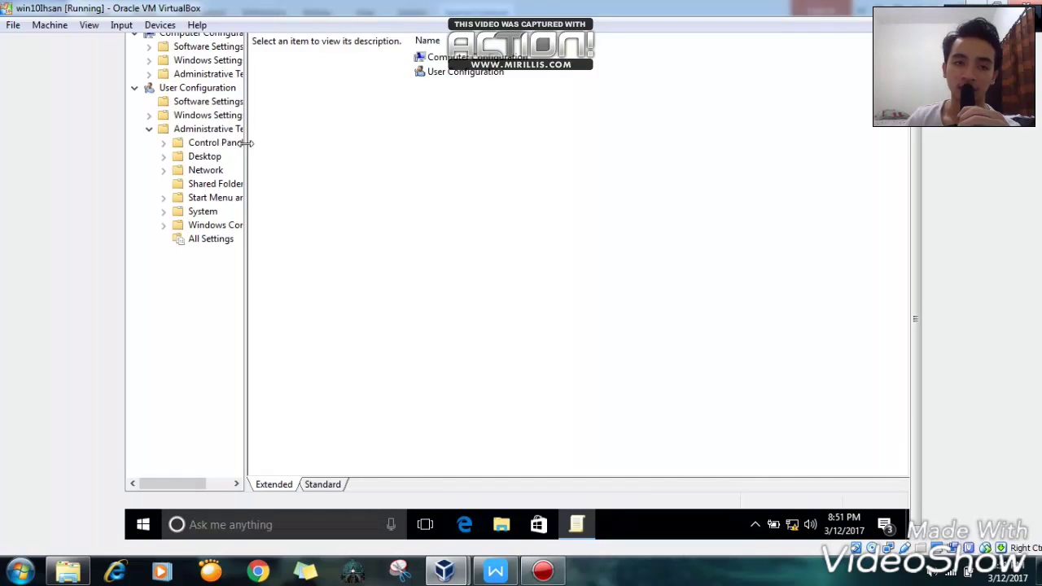
left_click_drag(245, 143, 317, 144)
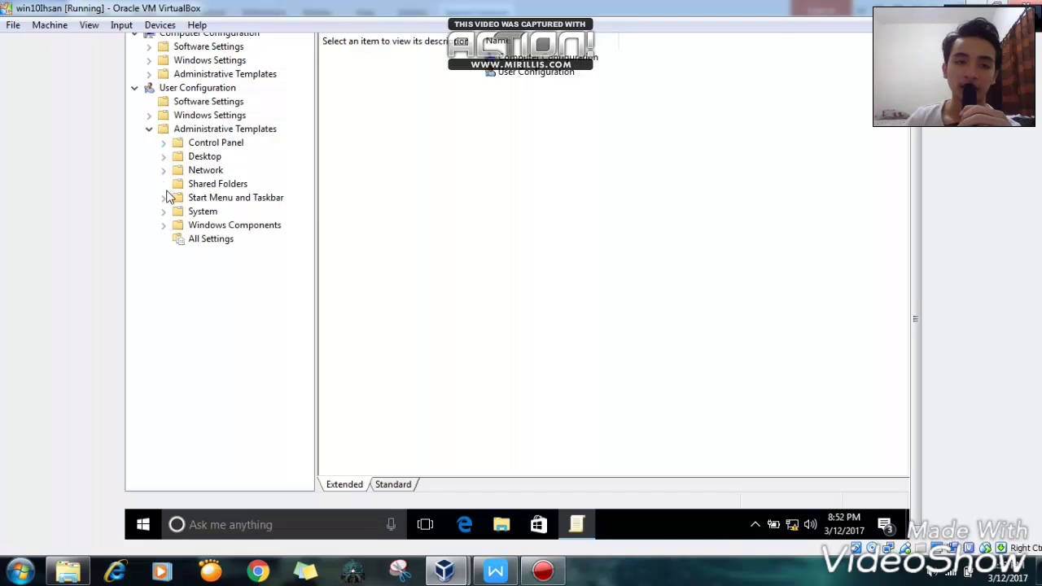
left_click(164, 145)
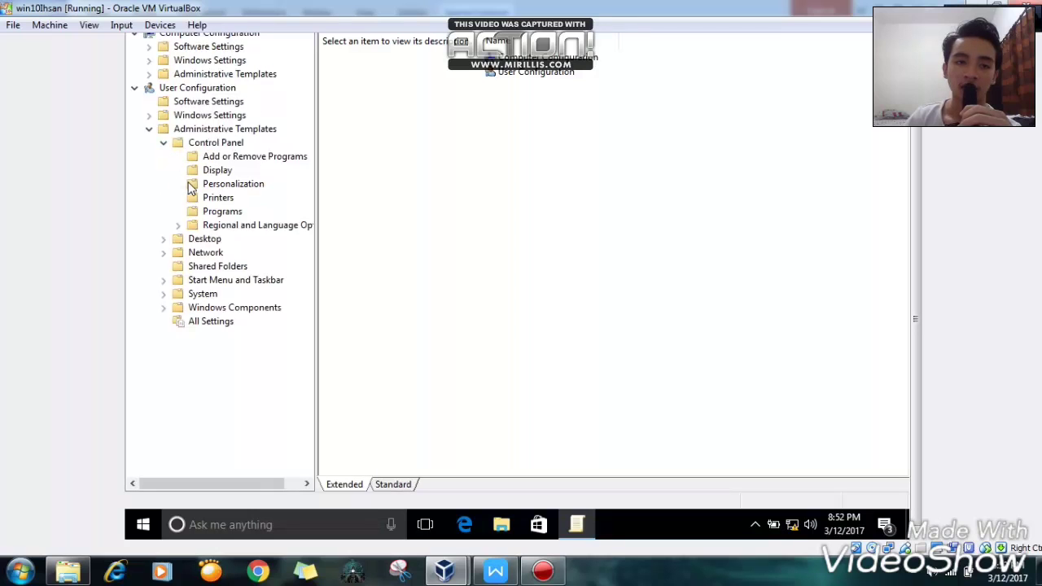
left_click(214, 184)
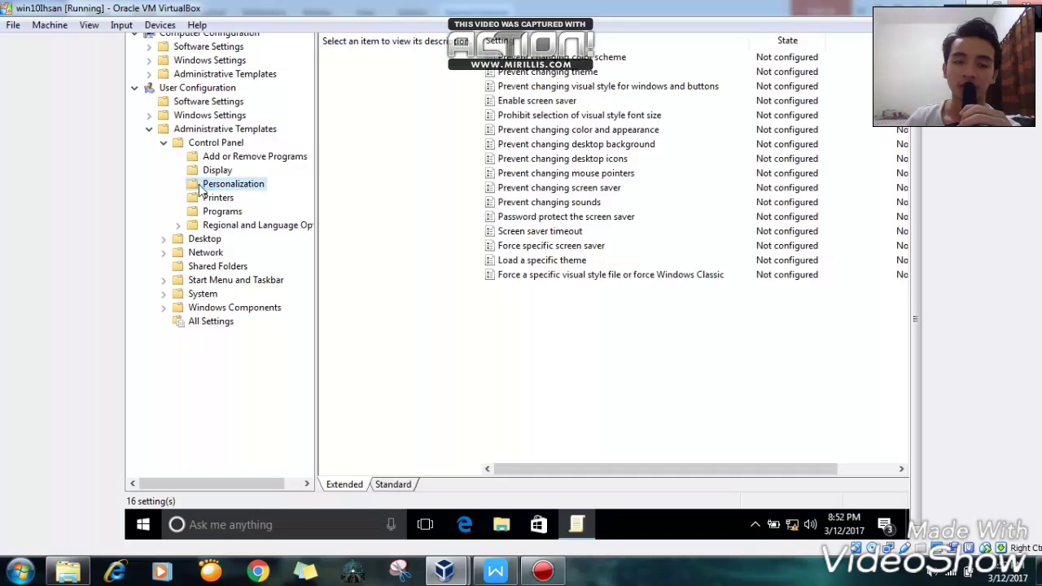
scroll(918, 153, "up", 2)
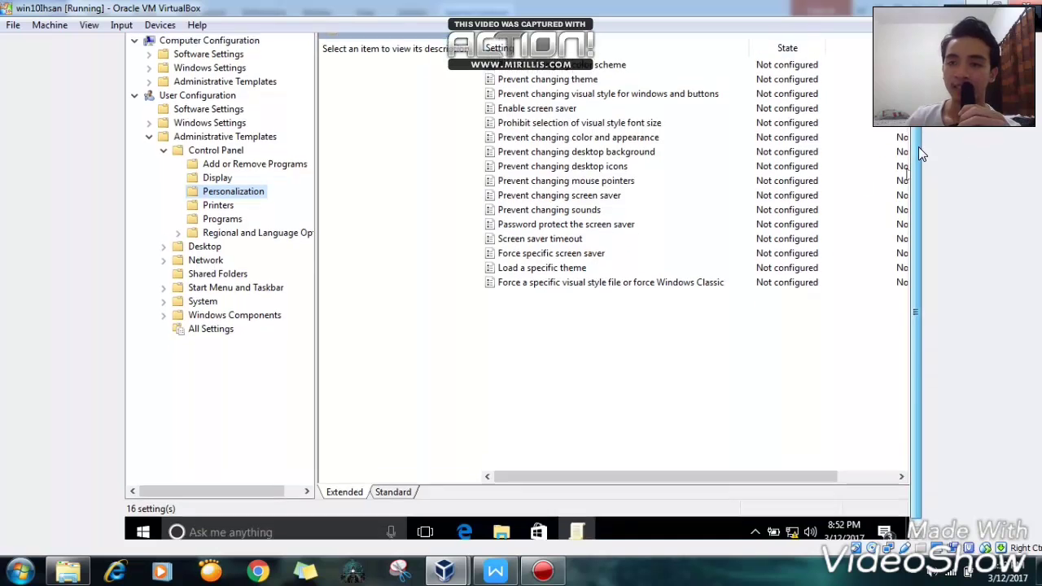
left_click_drag(651, 524, 617, 521)
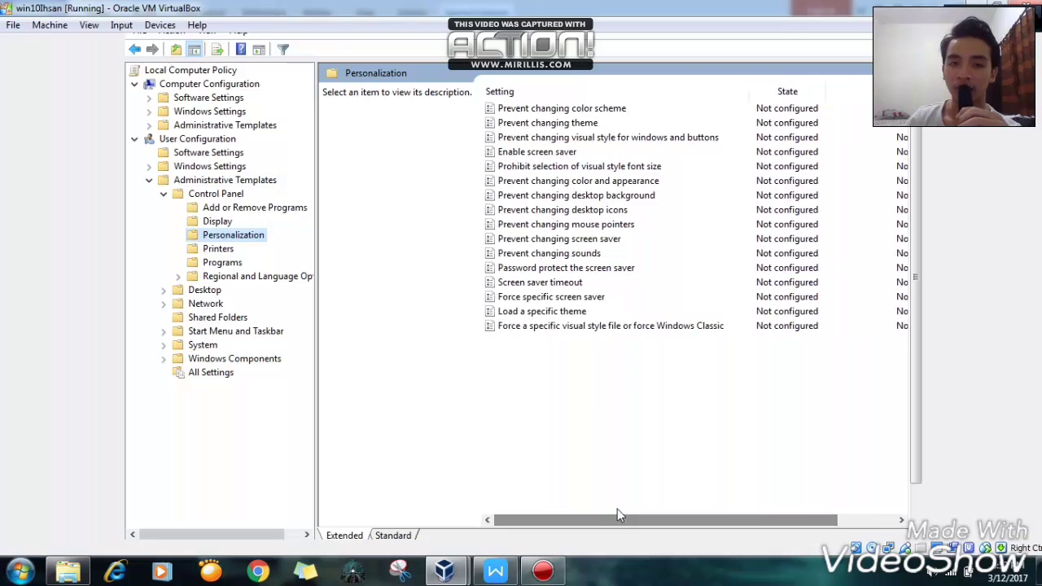
left_click(496, 571)
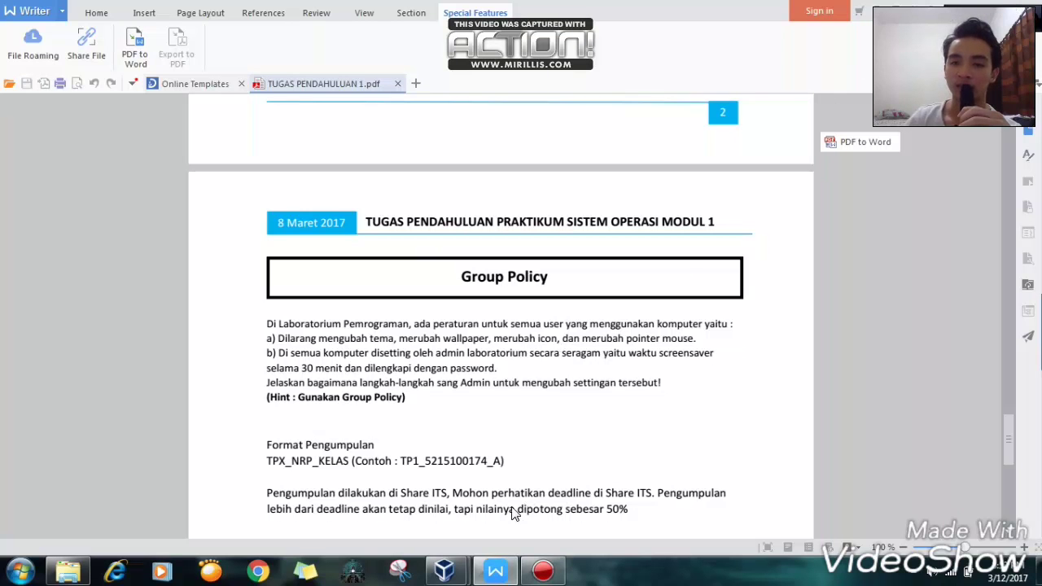
mouse_move(466, 570)
left_click(533, 513)
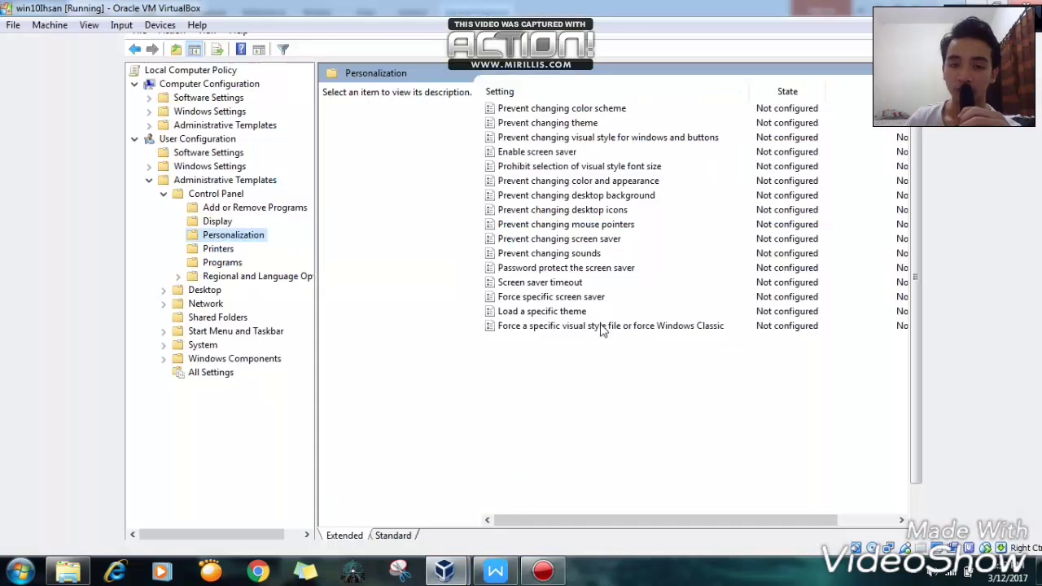
left_click(575, 124)
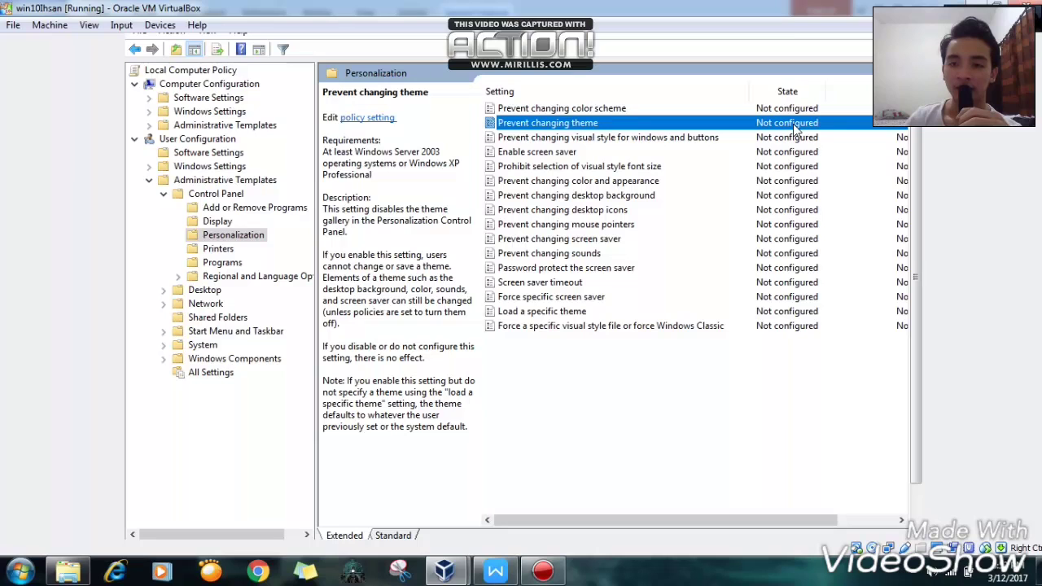
- Set the Prevent changing theme policy to Enabled and apply it
double_click(633, 125)
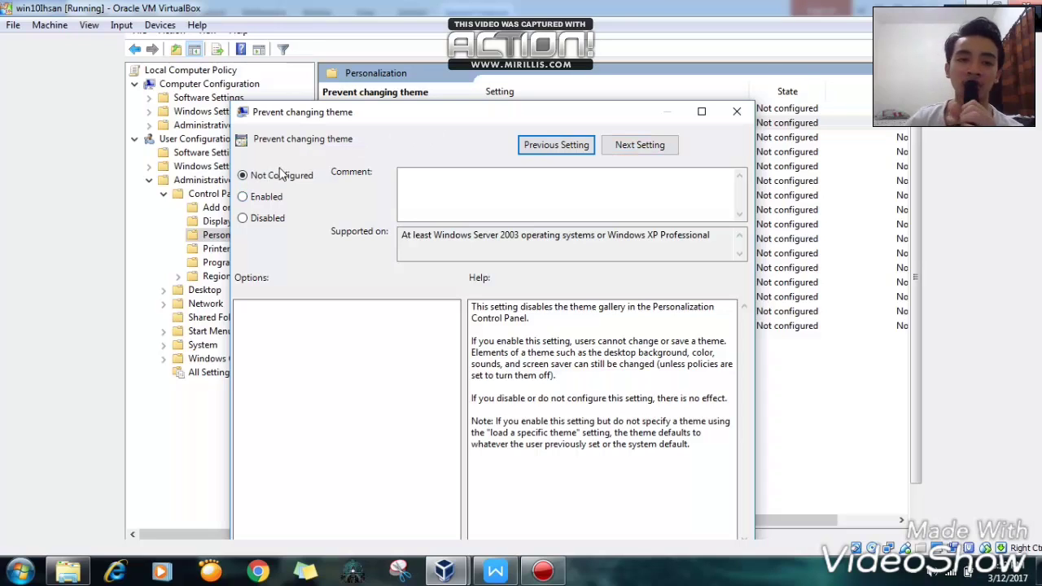
left_click(247, 198)
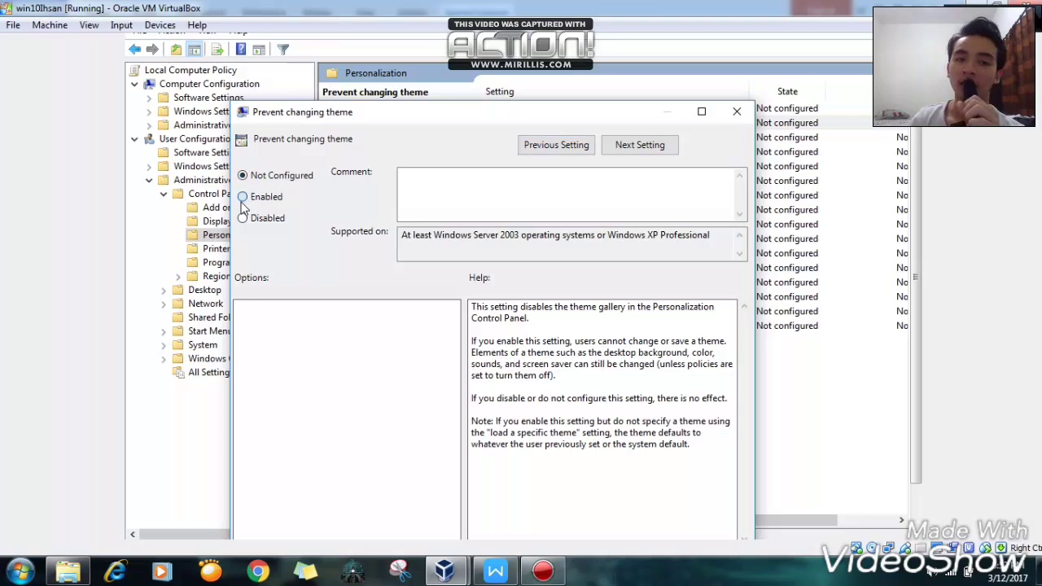
left_click_drag(497, 112, 497, 85)
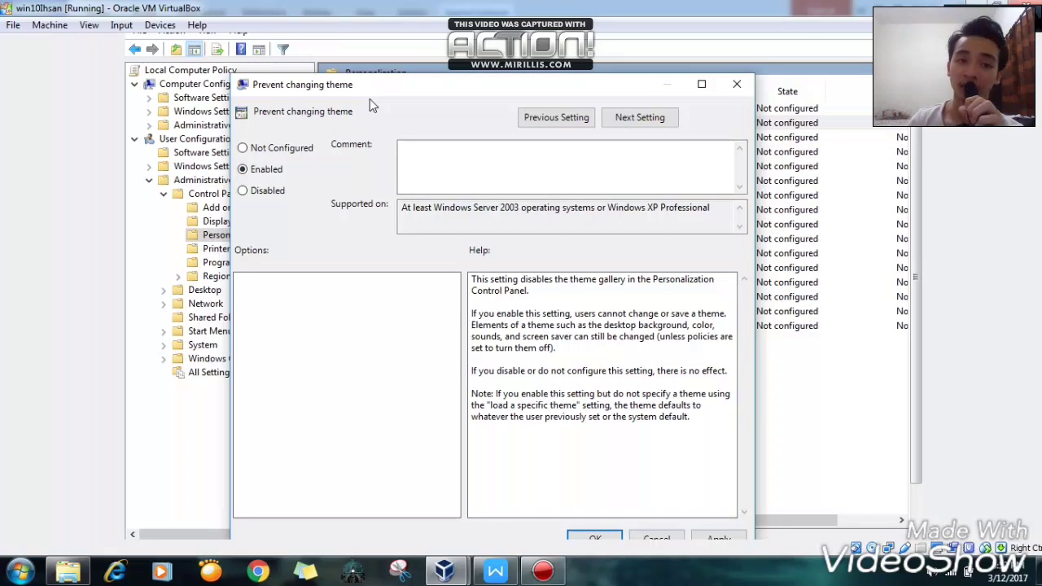
left_click(606, 537)
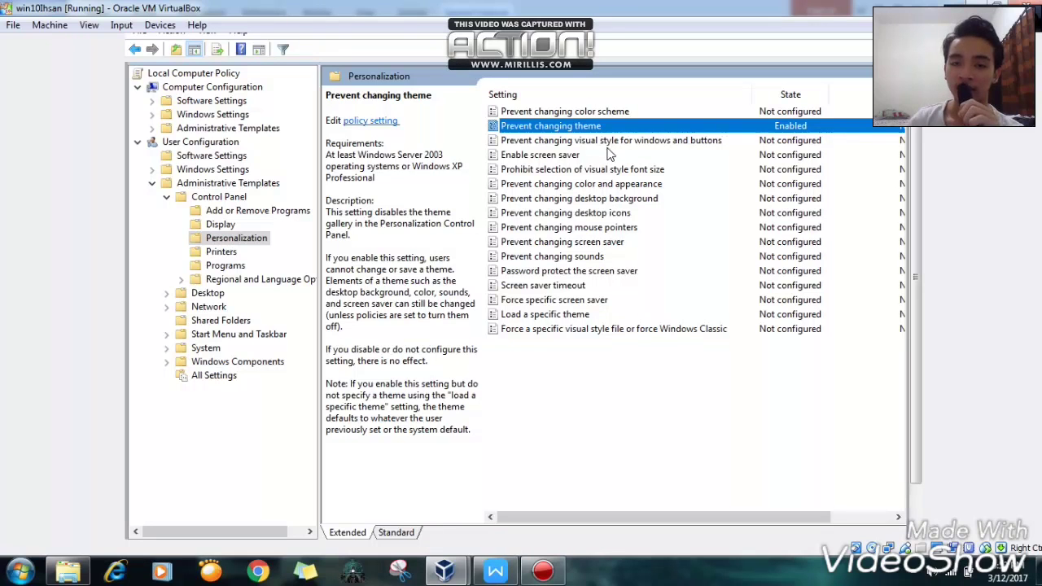
- Set the Prevent changing desktop icons policy to Enabled
left_click(623, 216)
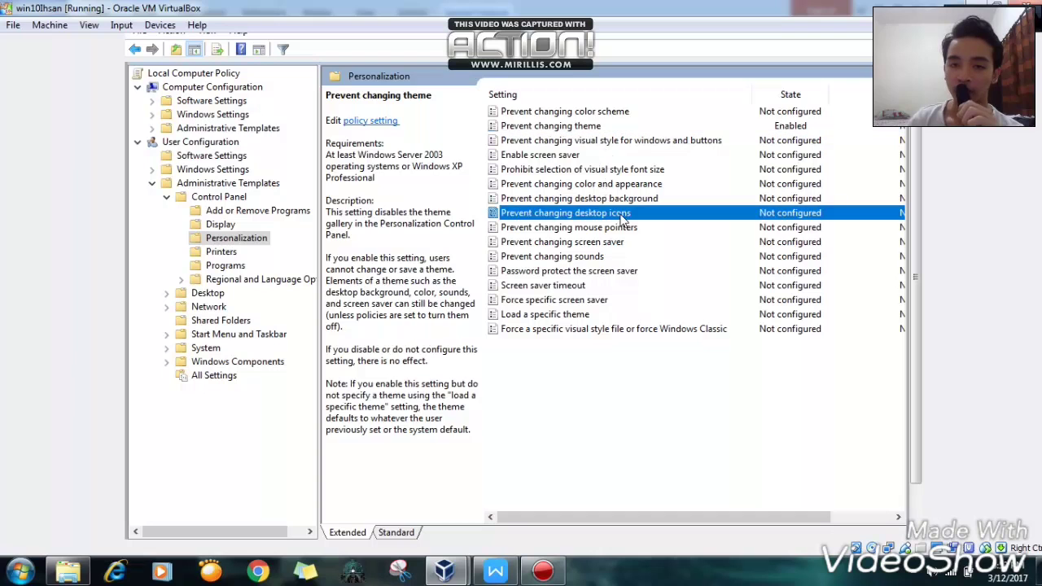
right_click(623, 220)
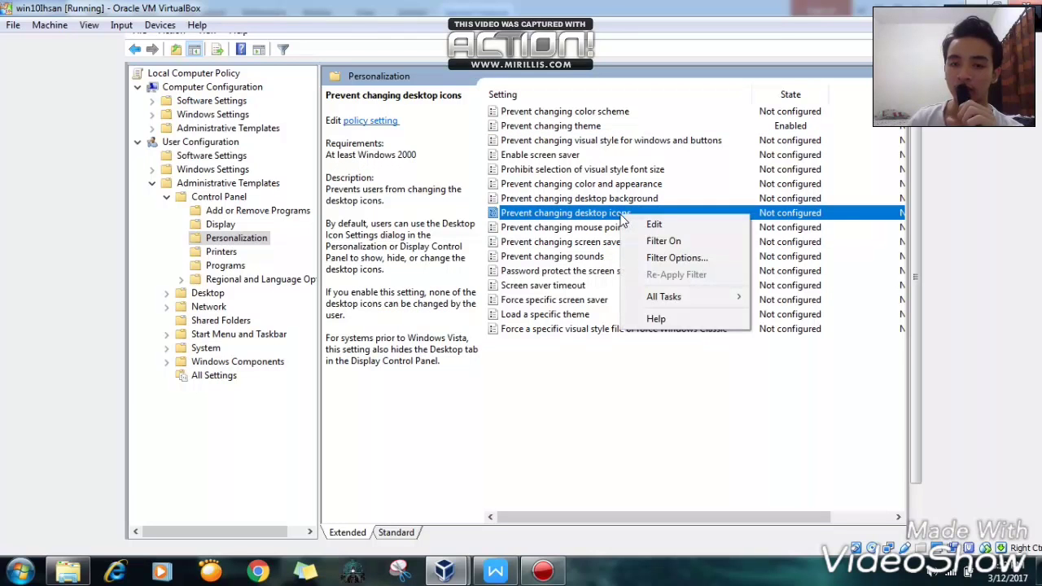
left_click(654, 224)
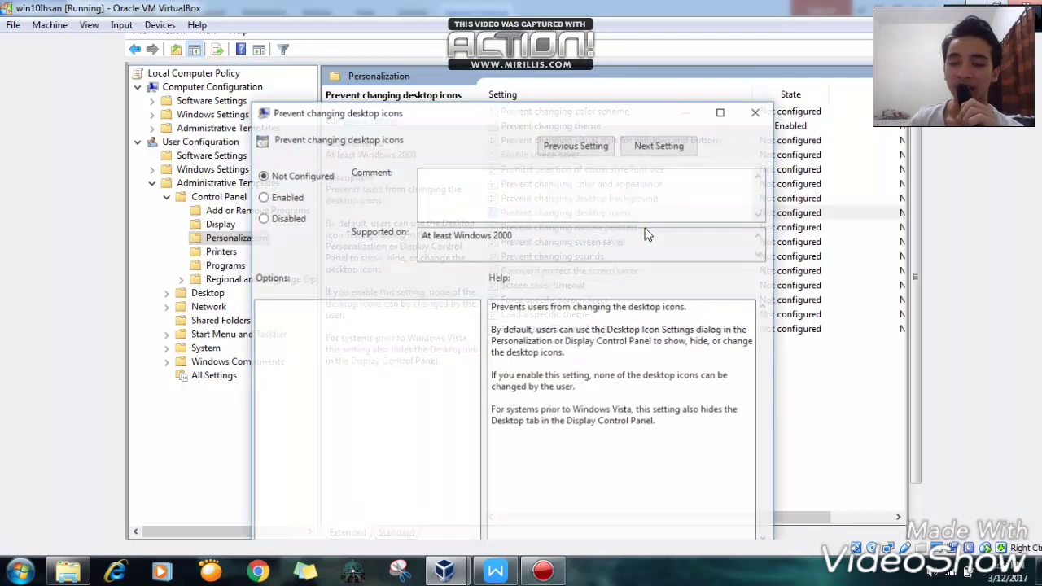
left_click(290, 200)
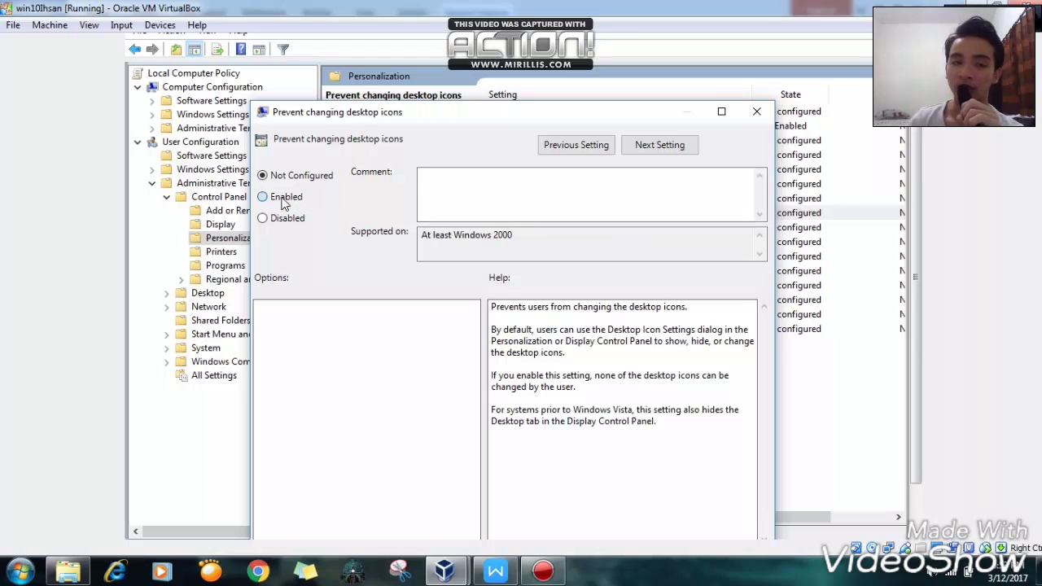
left_click_drag(379, 116, 379, 50)
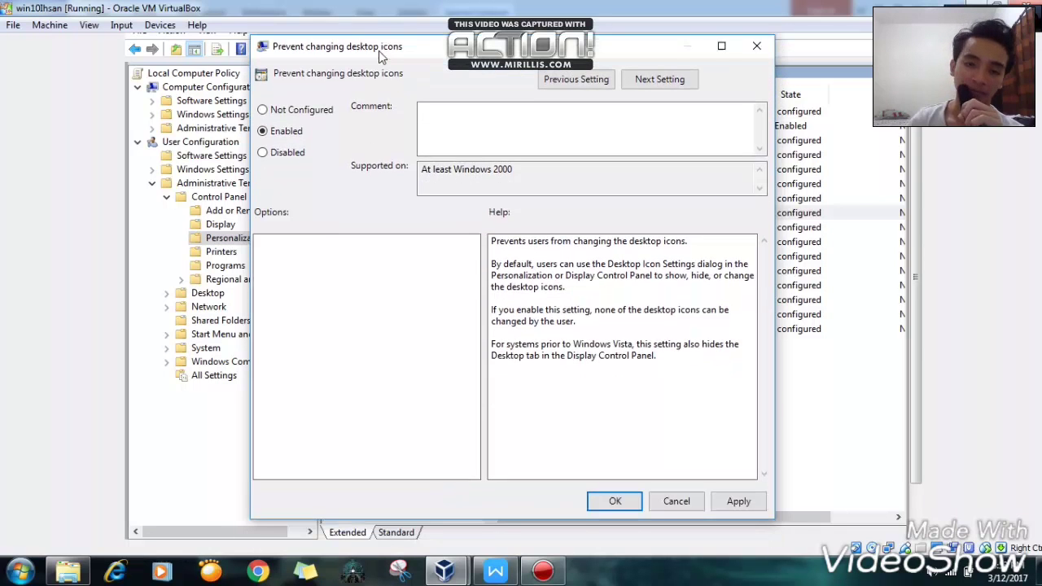
left_click(617, 499)
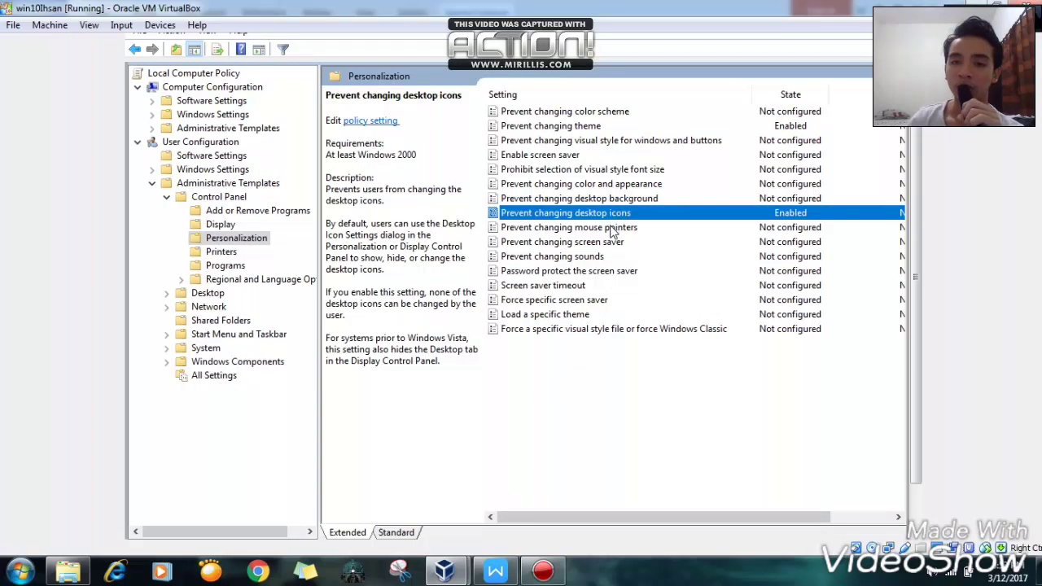
- Set the Prevent changing mouse pointers policy to Enabled, then briefly check the assignment PDF
left_click(613, 228)
right_click(610, 227)
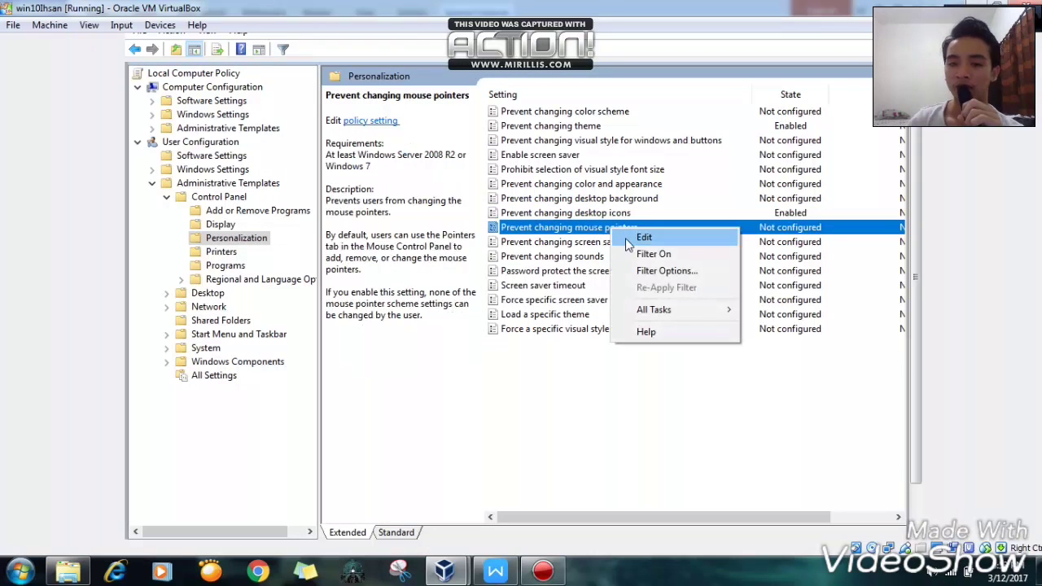
left_click(643, 237)
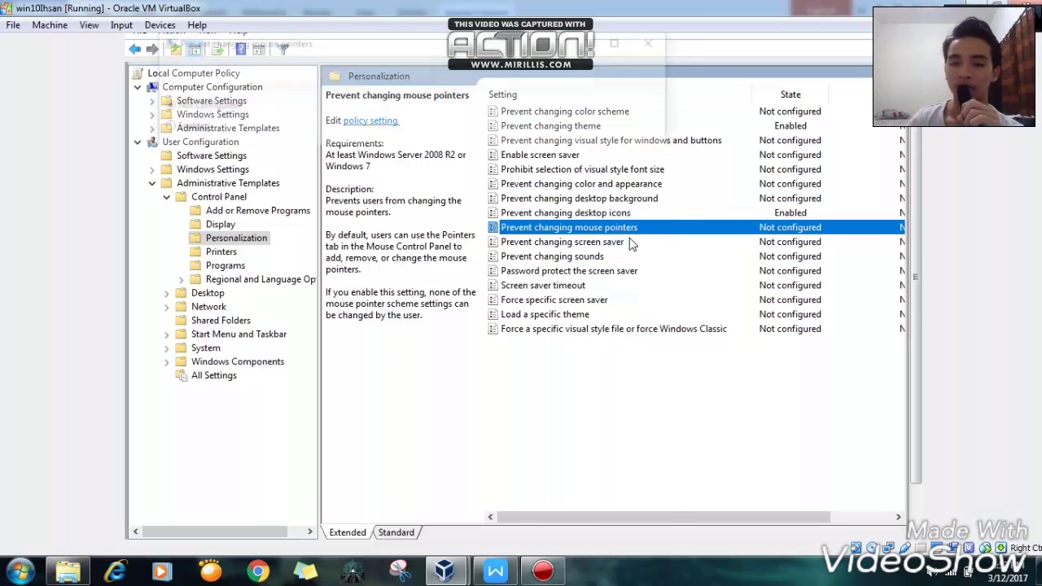
left_click(175, 123)
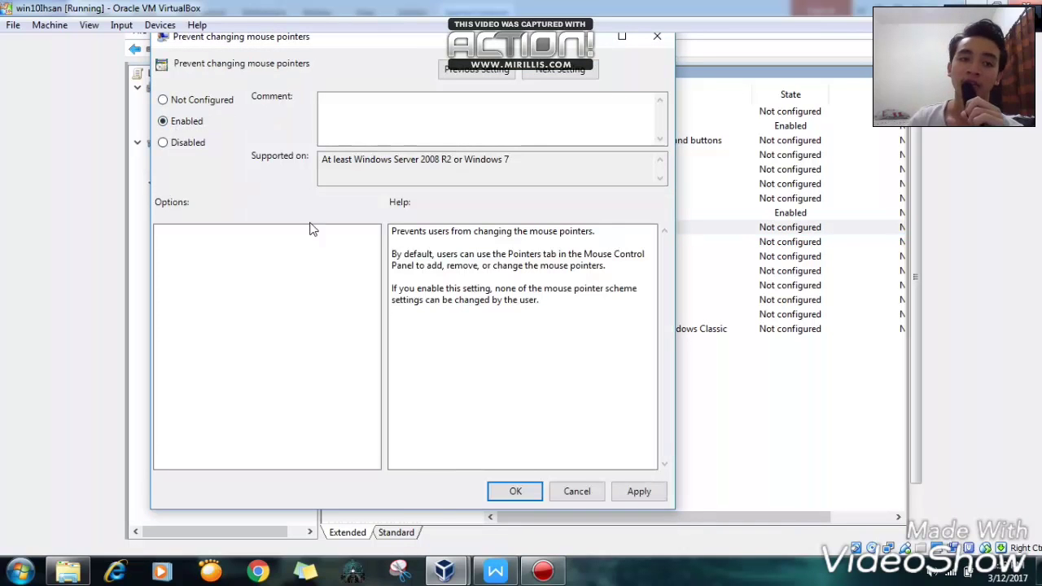
left_click(529, 495)
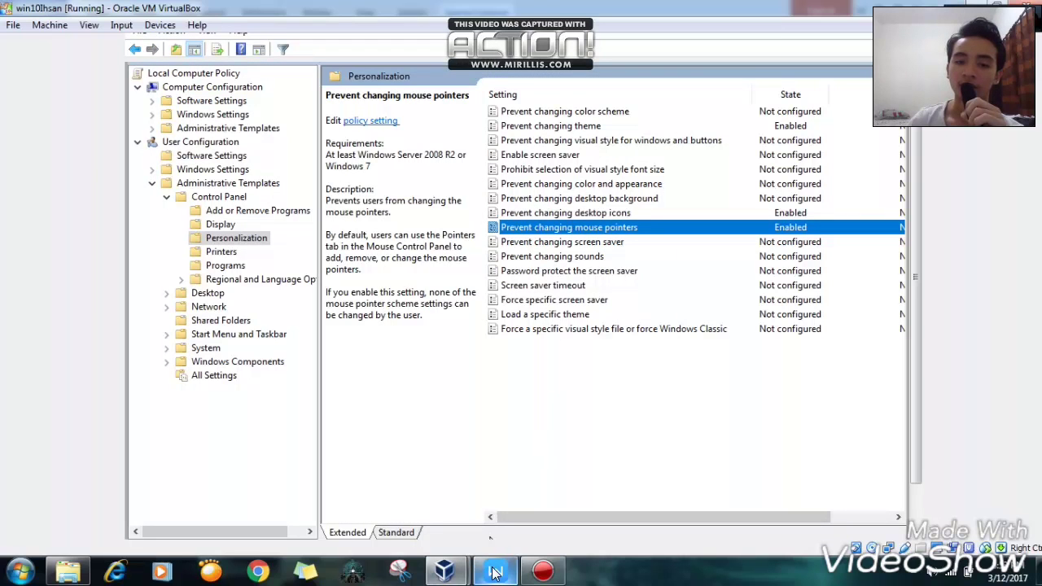
mouse_move(491, 574)
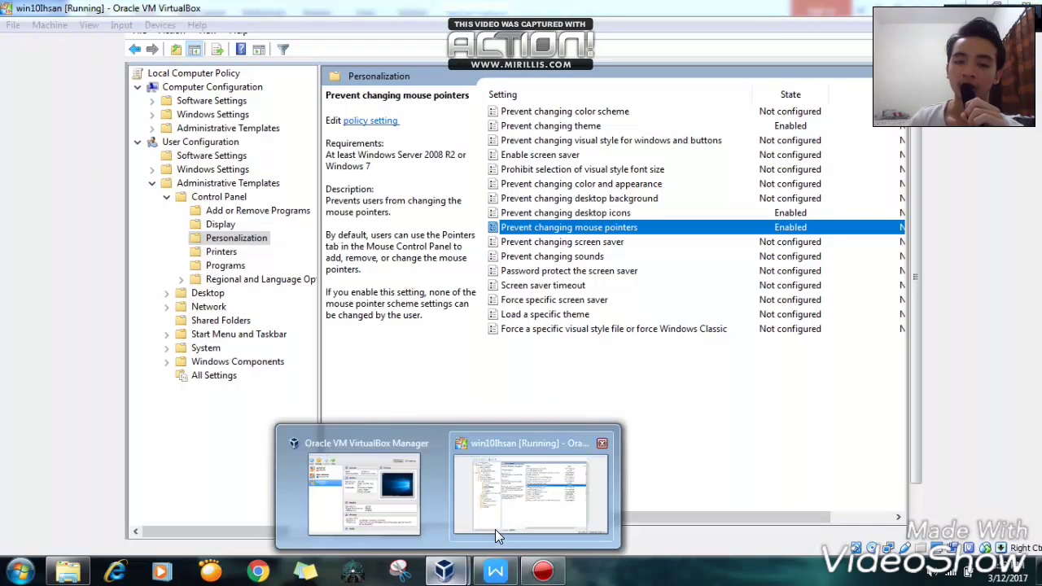
left_click(496, 573)
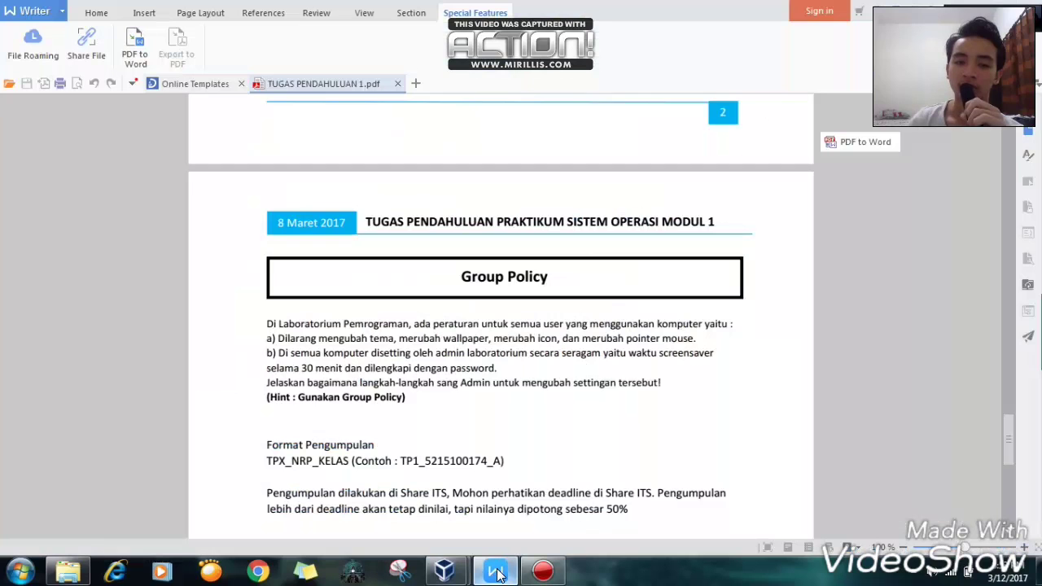
left_click(497, 573)
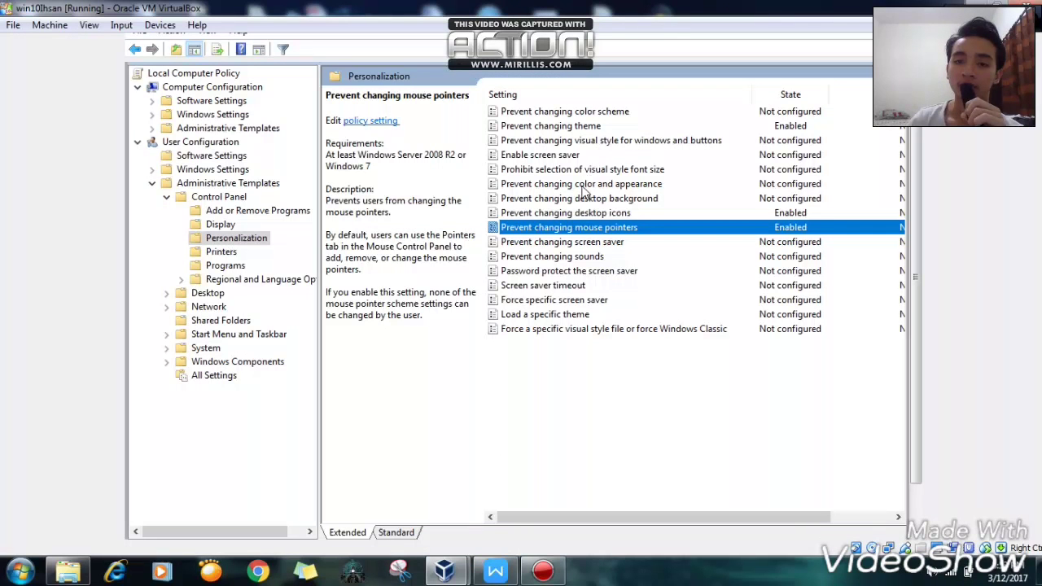
- Set the Prevent changing desktop background policy to Enabled, then briefly check the assignment PDF
left_click(578, 200)
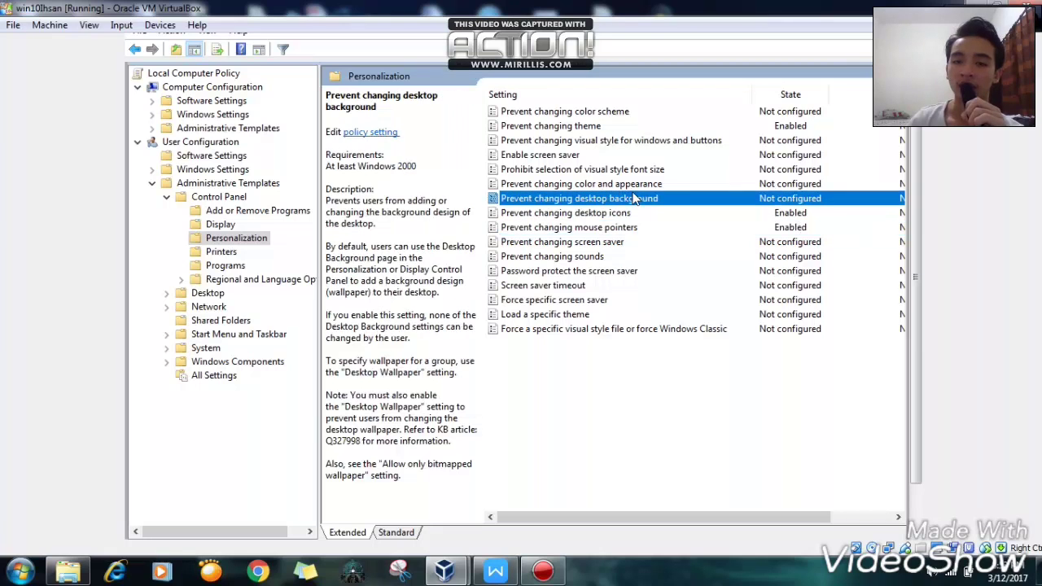
right_click(772, 203)
left_click(796, 207)
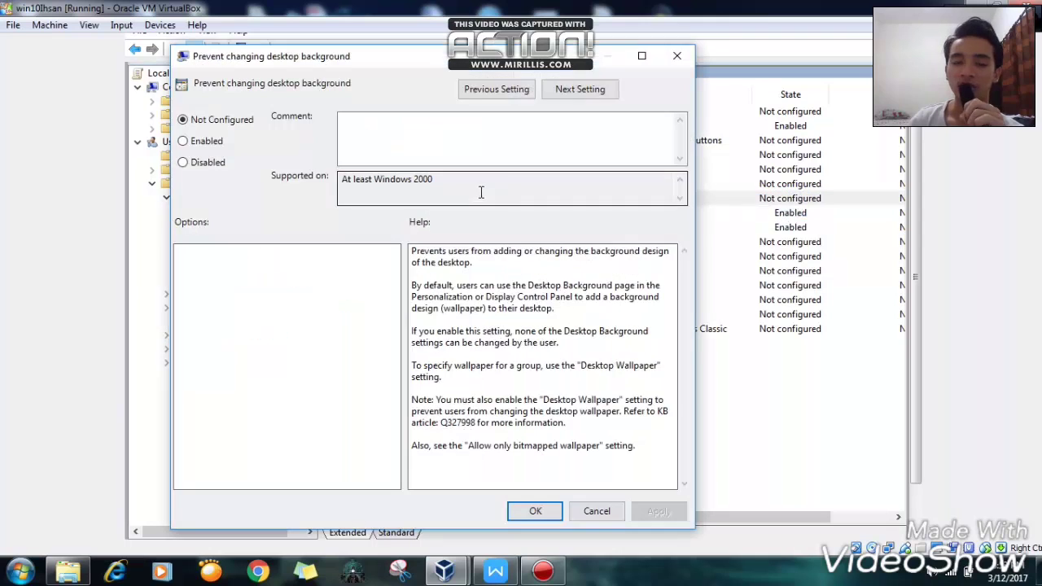
left_click(200, 143)
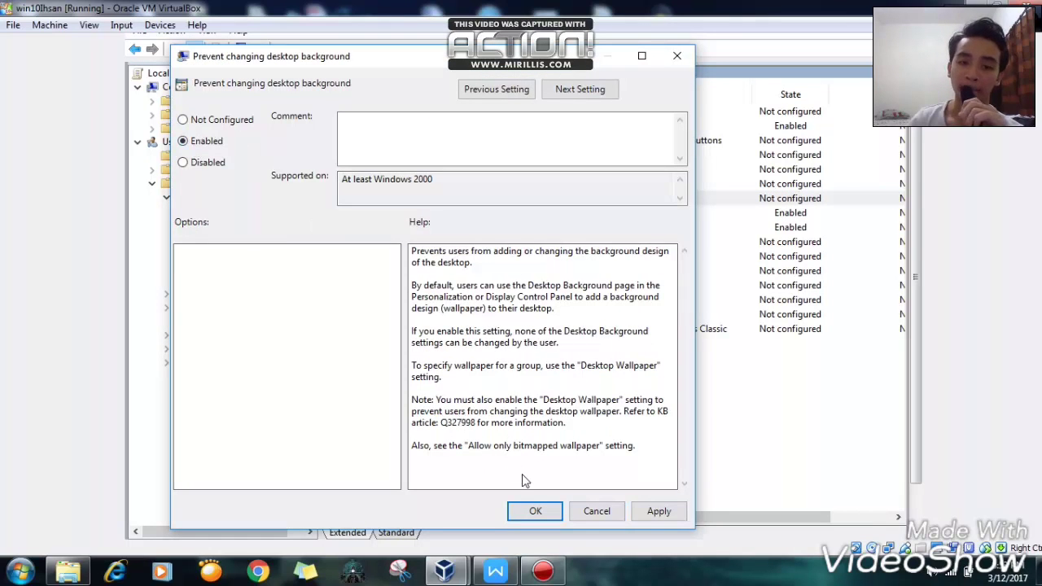
left_click(536, 511)
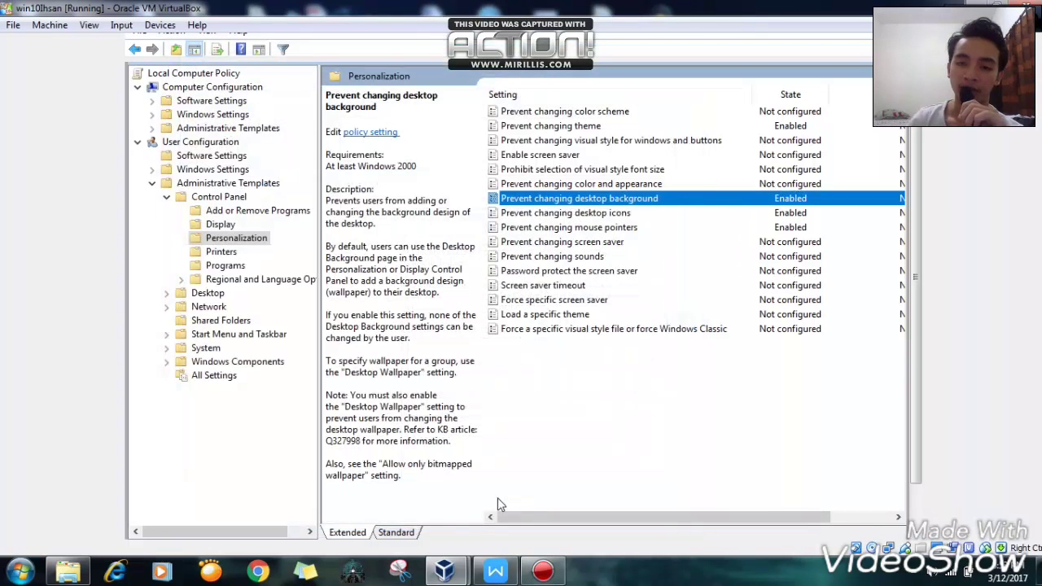
left_click(489, 570)
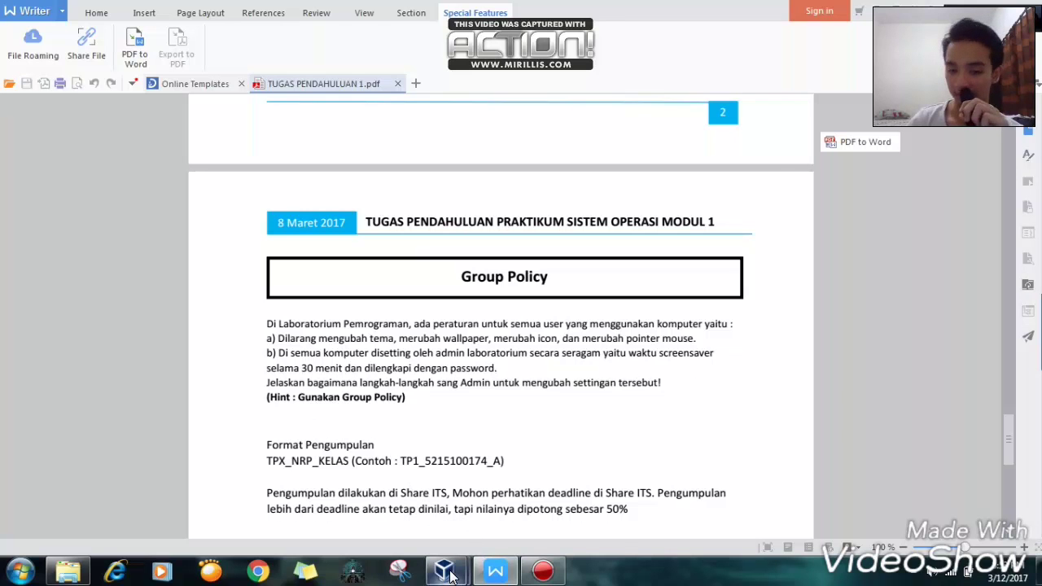
mouse_move(446, 570)
left_click(505, 518)
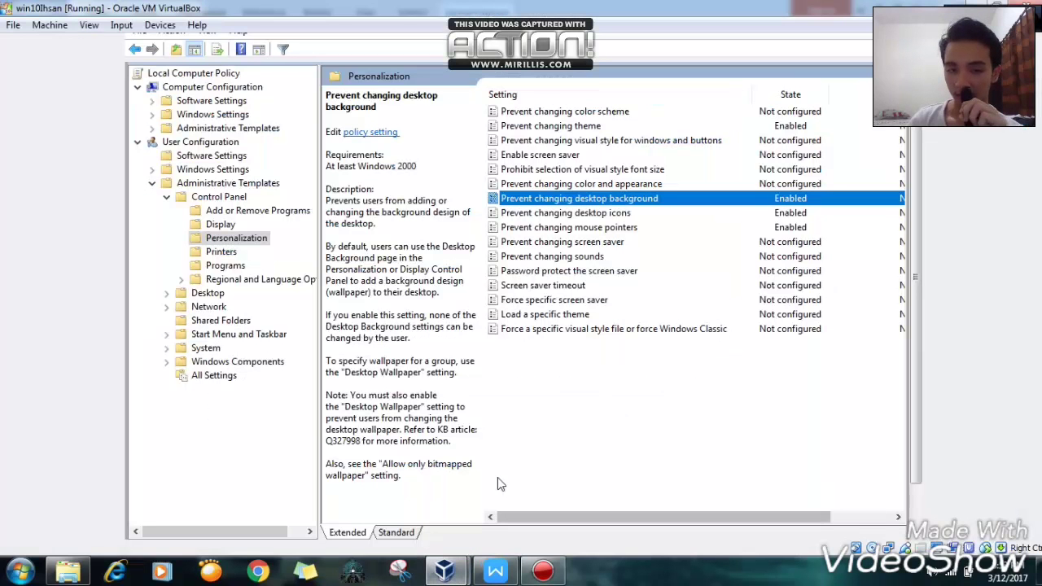
- Set the Enable screen saver policy to Enabled
left_click(538, 155)
right_click(691, 155)
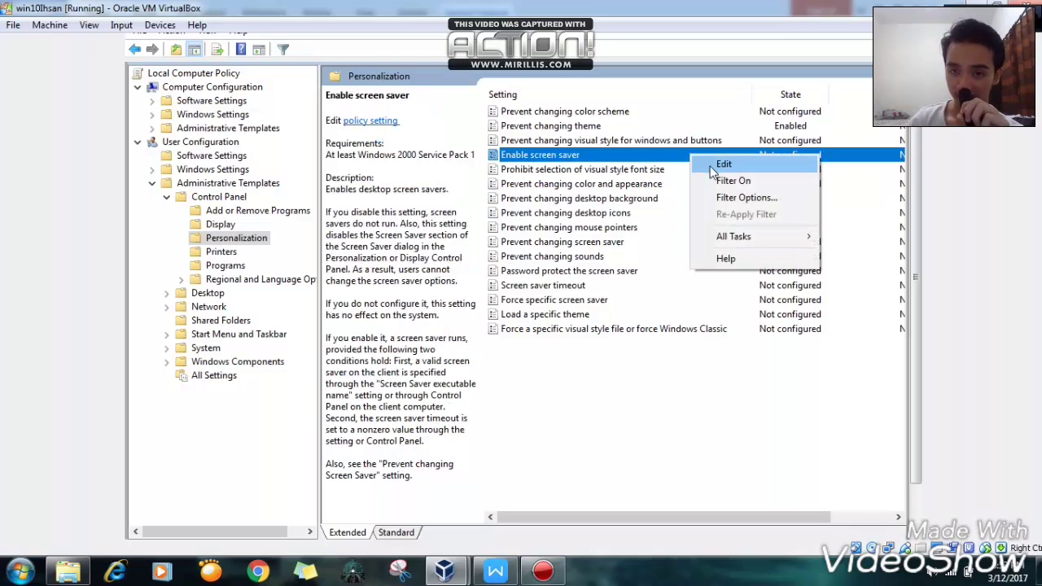
left_click(720, 165)
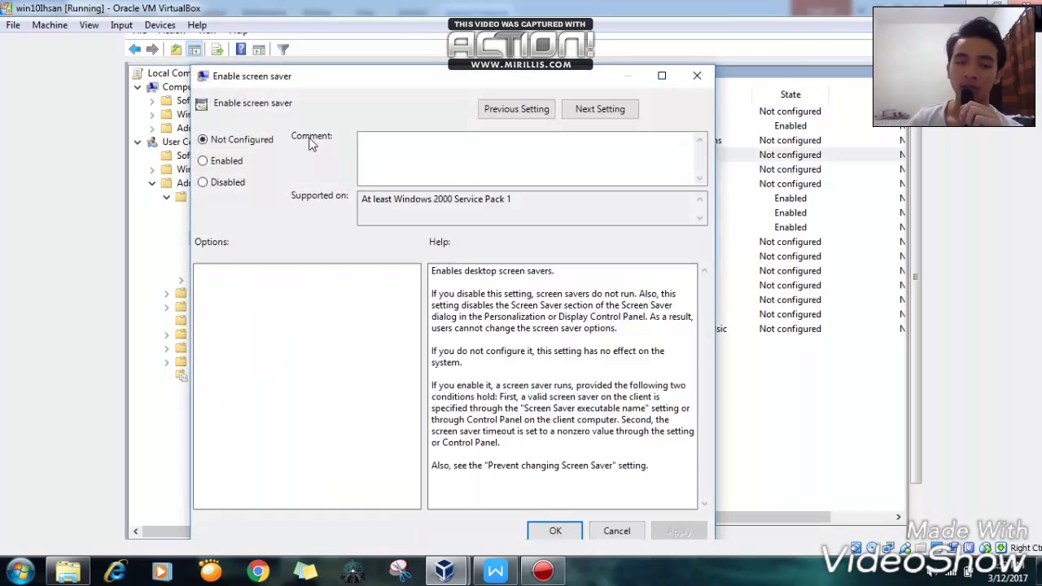
left_click(203, 160)
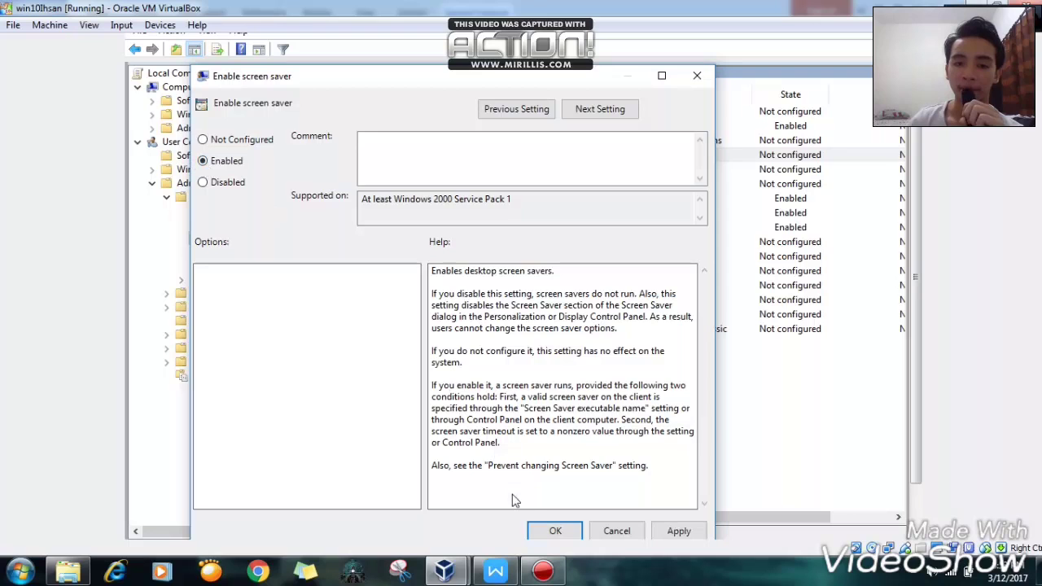
left_click(551, 531)
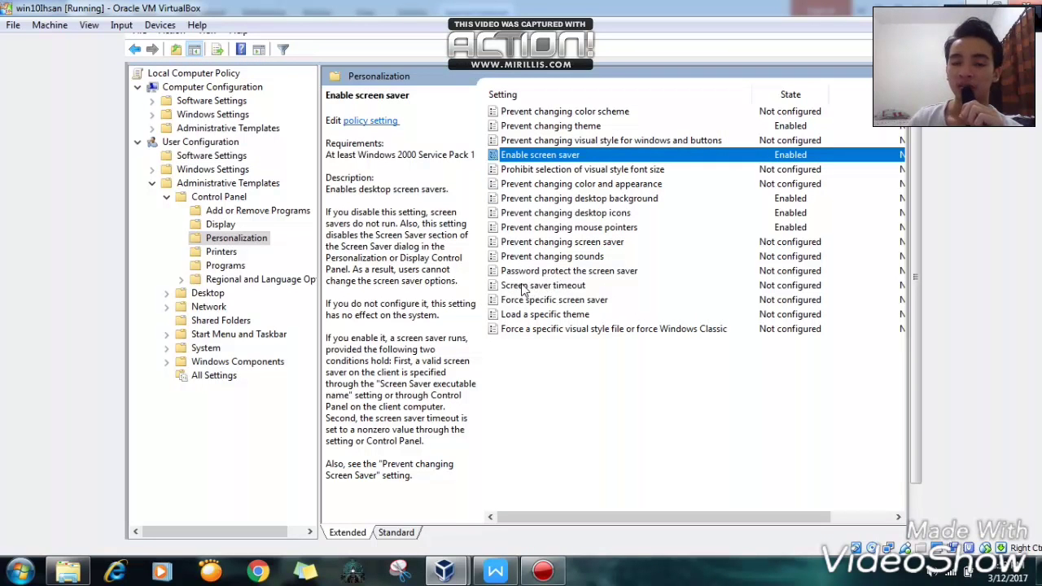
- Enable the Screen saver timeout policy with a timeout of 1800 seconds
left_click(571, 291)
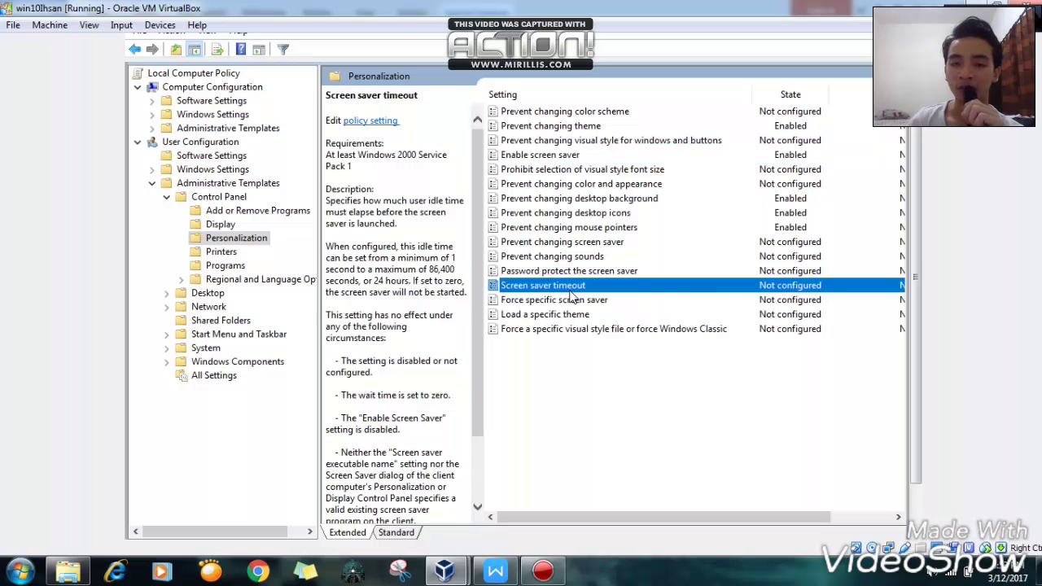
right_click(571, 292)
left_click(601, 302)
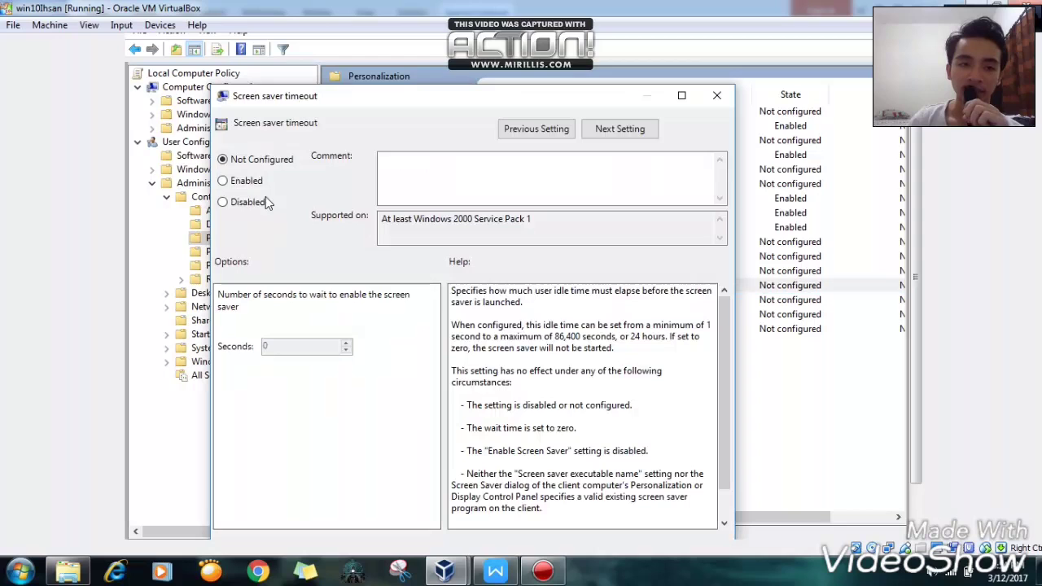
left_click(250, 184)
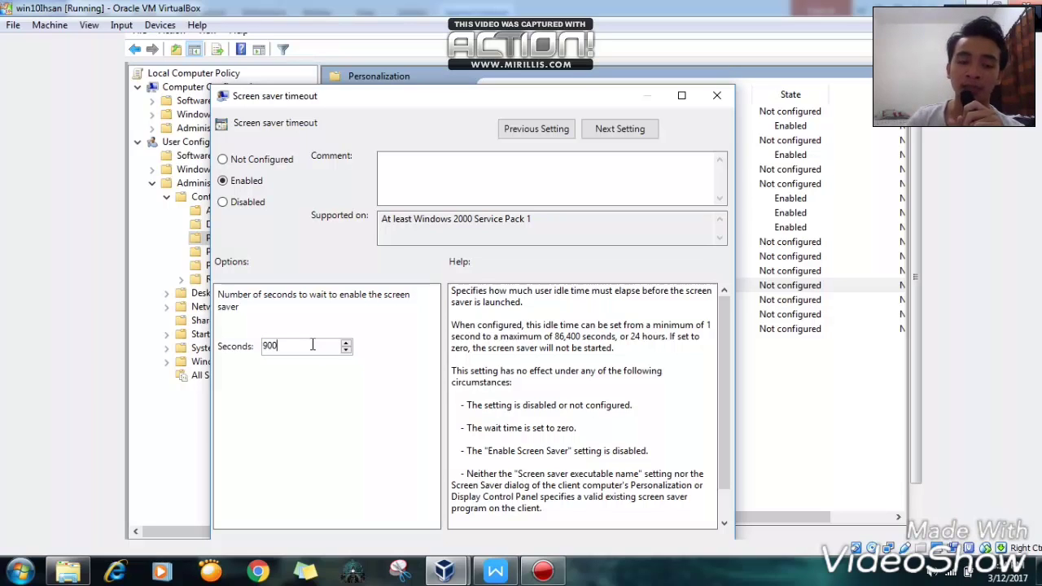
type("1800")
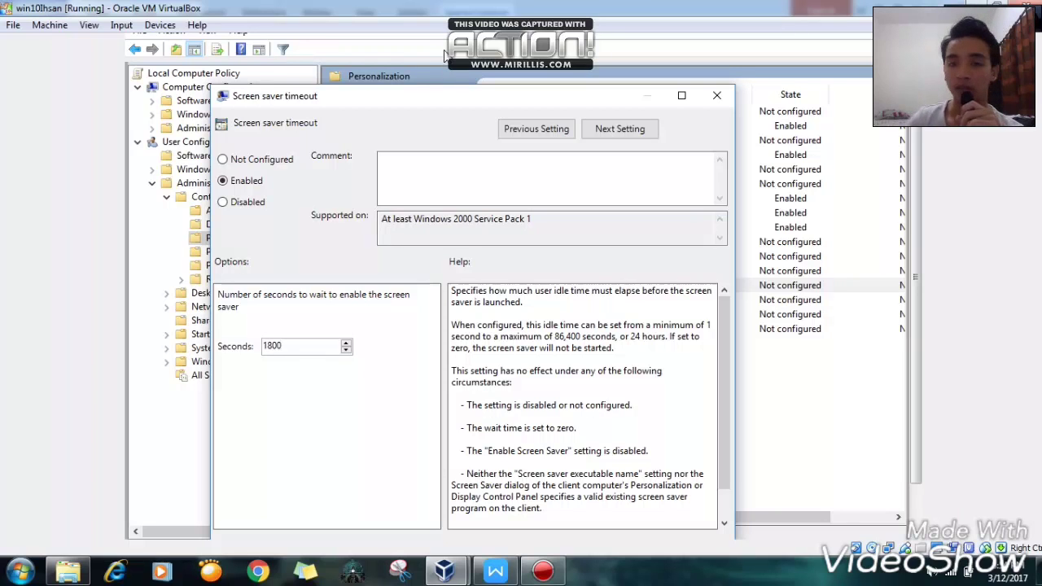
left_click_drag(447, 87, 448, 45)
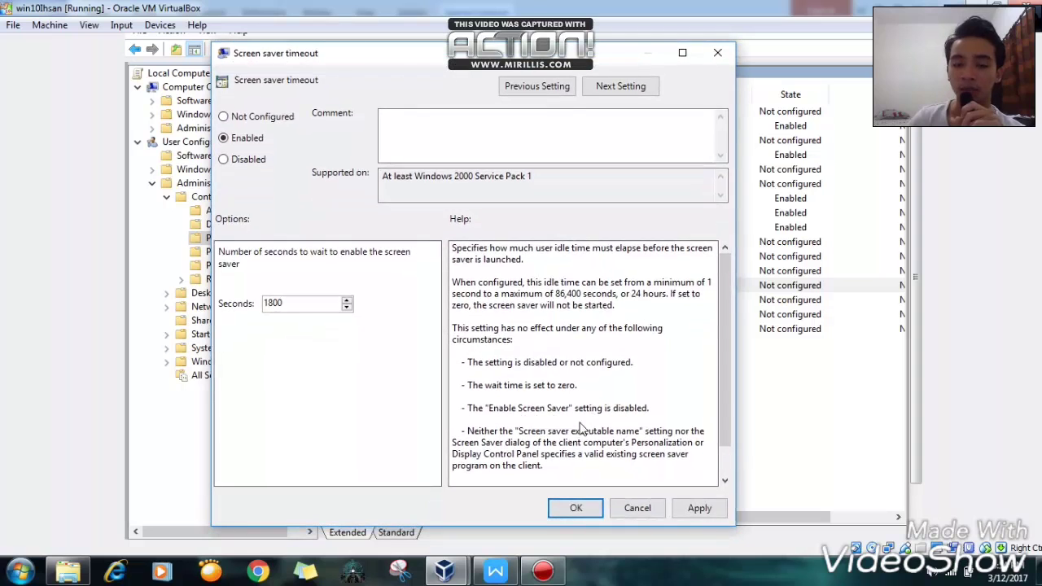
left_click(586, 505)
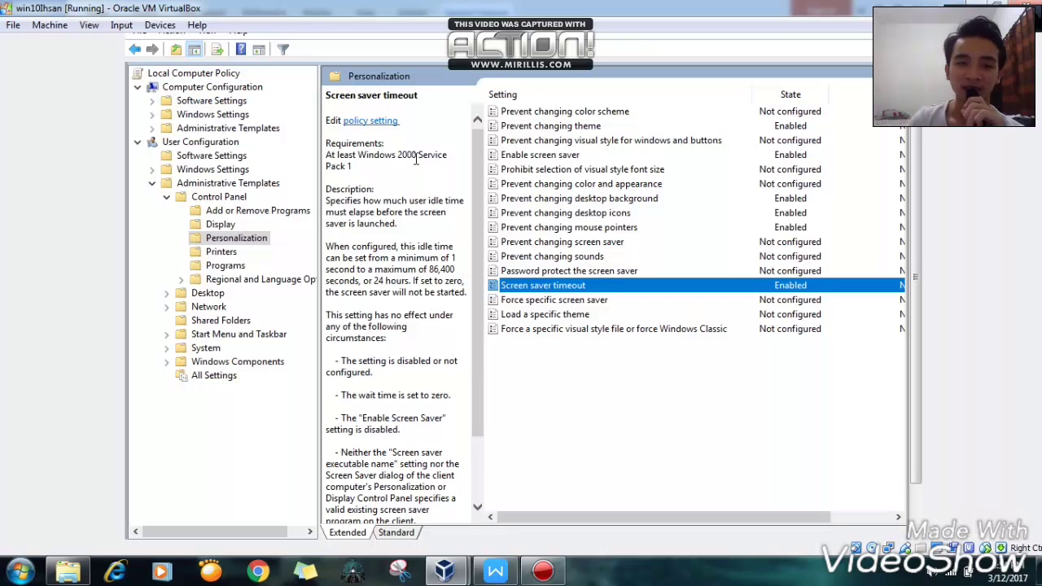
left_click(478, 213)
scroll(798, 309, "right", 3)
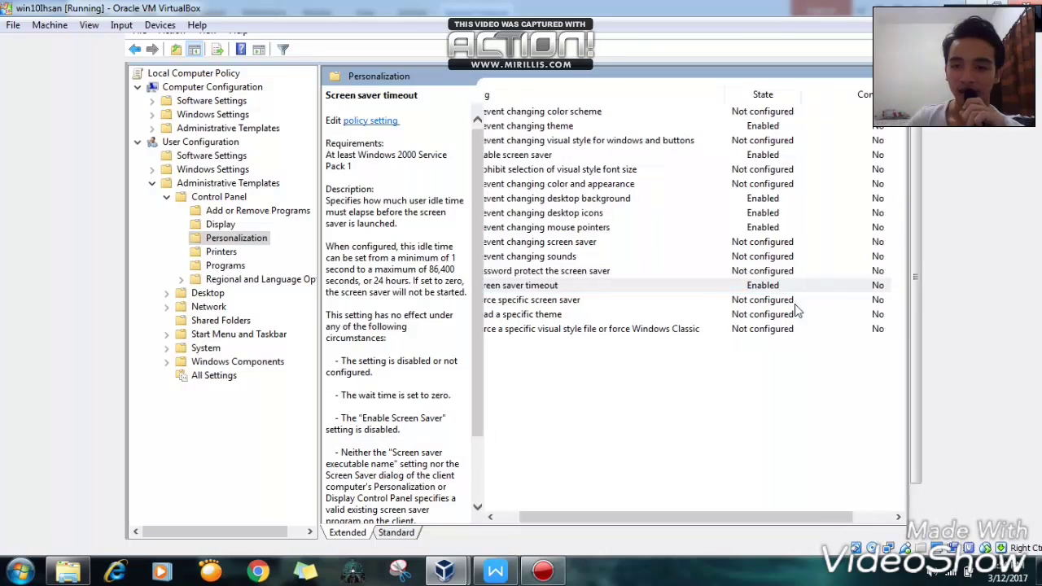